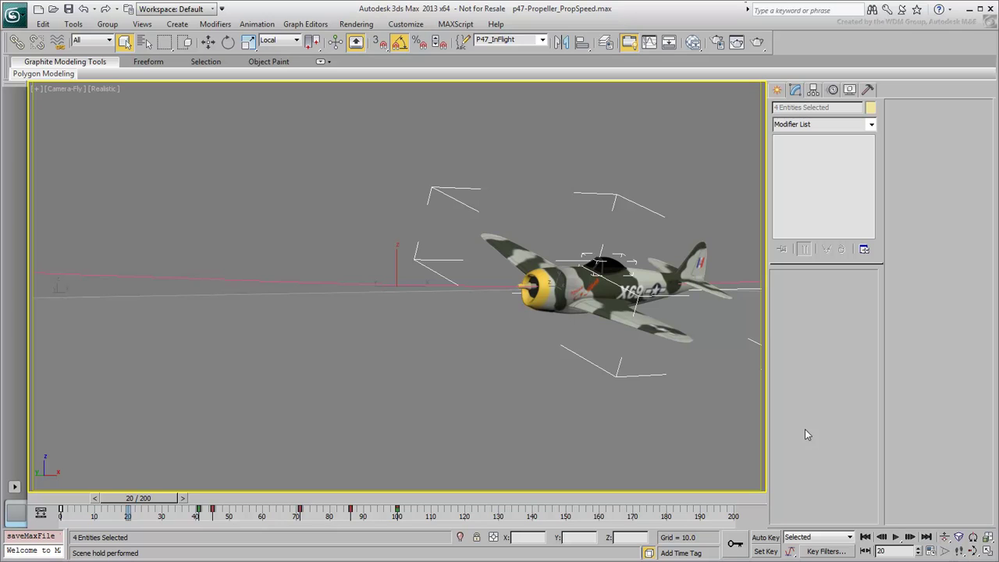
Open the scene p47-Propeller_PropSpin.max, discarding changes to the current scene
{"action": "left_click", "coordinate": [53, 9]}
{"action": "left_click", "coordinate": [510, 410]}
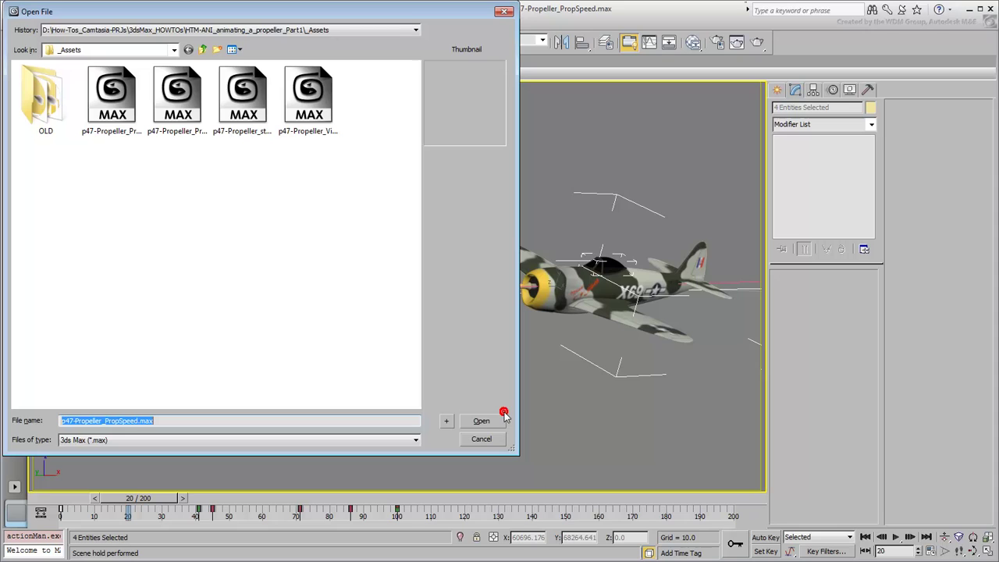
{"action": "left_click", "coordinate": [177, 94]}
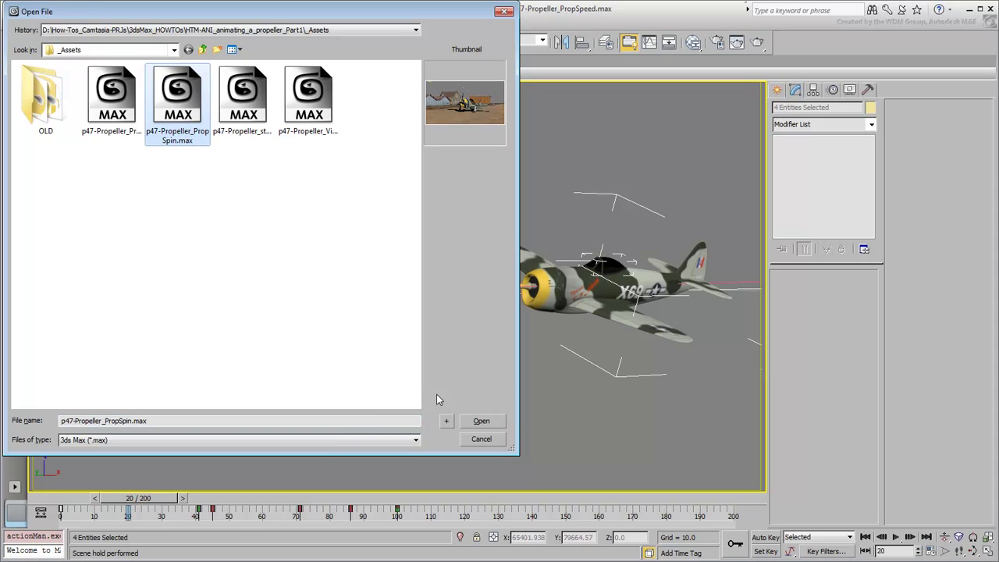
{"action": "left_click", "coordinate": [481, 421]}
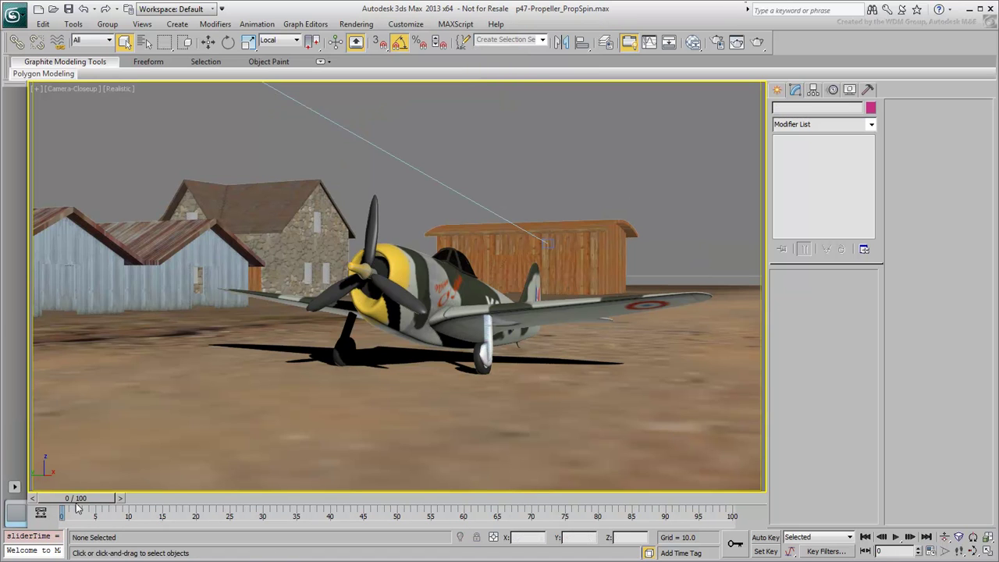
Scrub the timeline to preview the propeller spin, then restore the four-viewport layout
{"action": "mouse_move", "coordinate": [81, 503]}
{"action": "left_mouse_down"}
{"action": "mouse_move", "coordinate": [716, 512]}
{"action": "mouse_move", "coordinate": [78, 513]}
{"action": "left_mouse_up"}
{"action": "key", "text": "alt+w"}
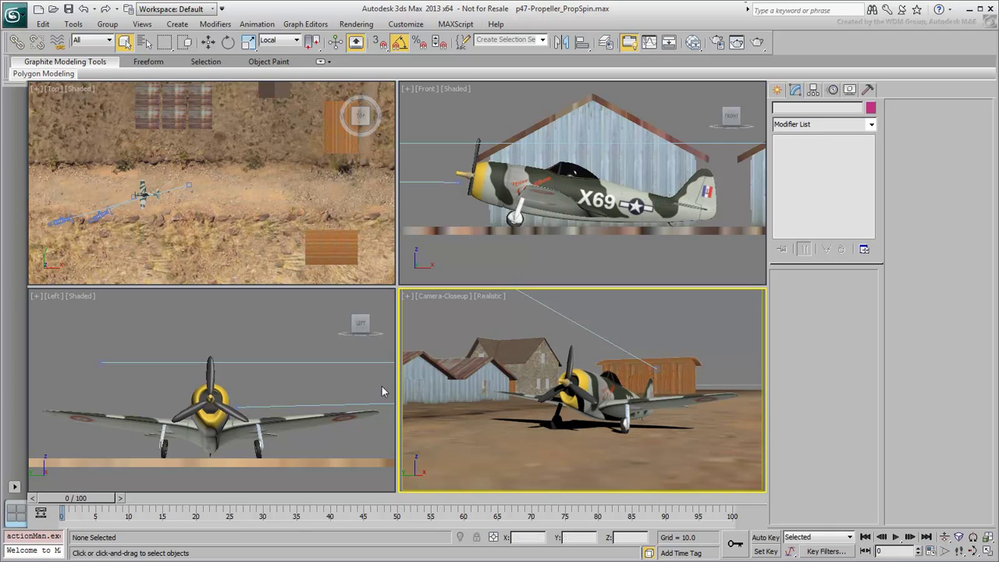
Create a free camera, Camera001, in the Left viewport
{"action": "left_click", "coordinate": [779, 90]}
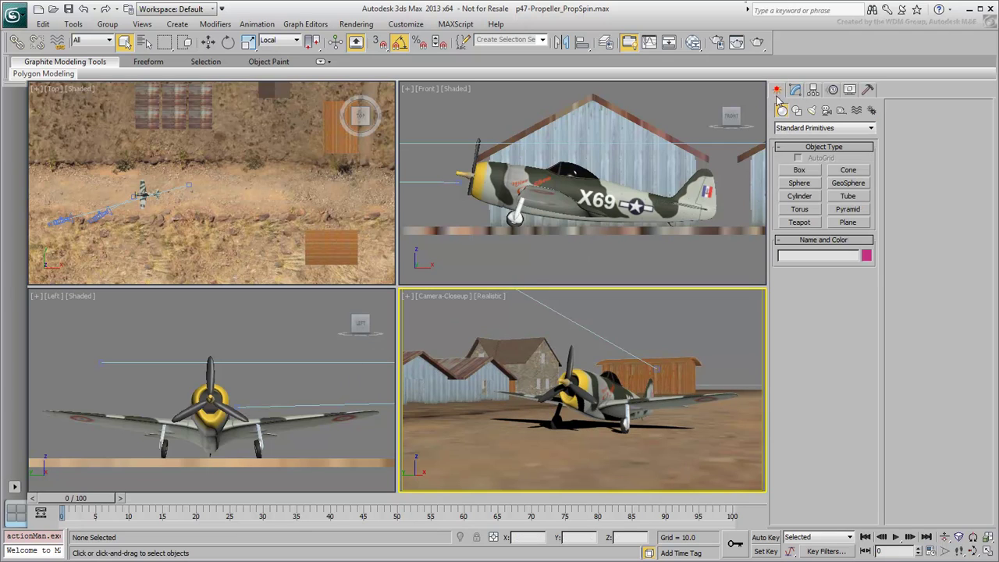
{"action": "left_click", "coordinate": [826, 111]}
{"action": "left_click", "coordinate": [846, 170]}
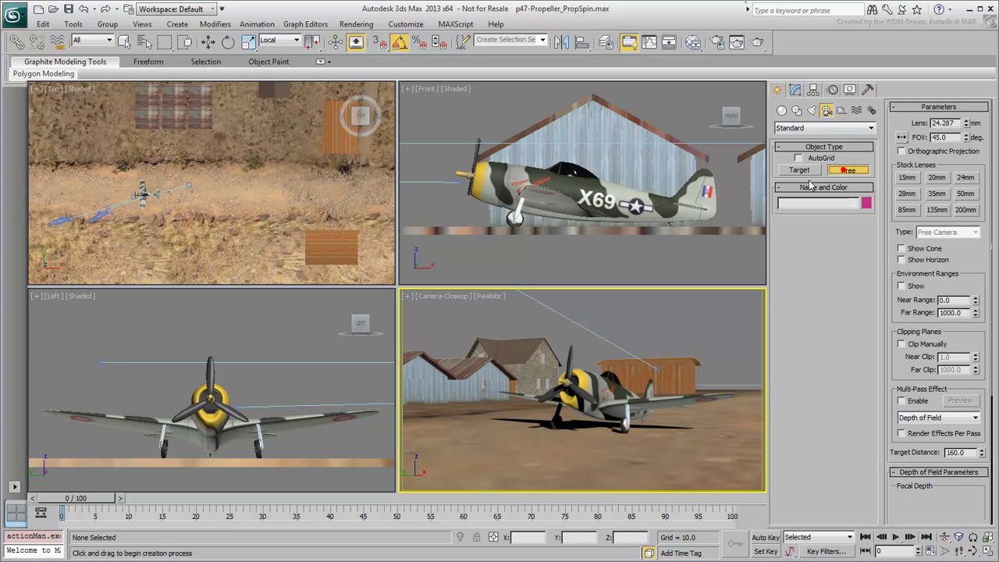
{"action": "left_click", "coordinate": [222, 330]}
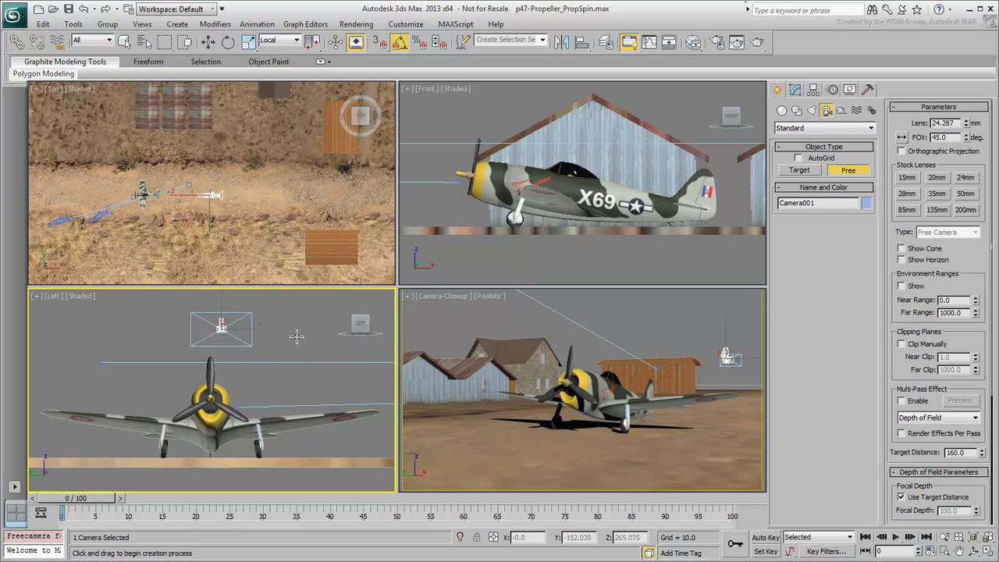
Align Camera001 to the propeller, matching X, Y and Z position and orientation
{"action": "left_click", "coordinate": [582, 42]}
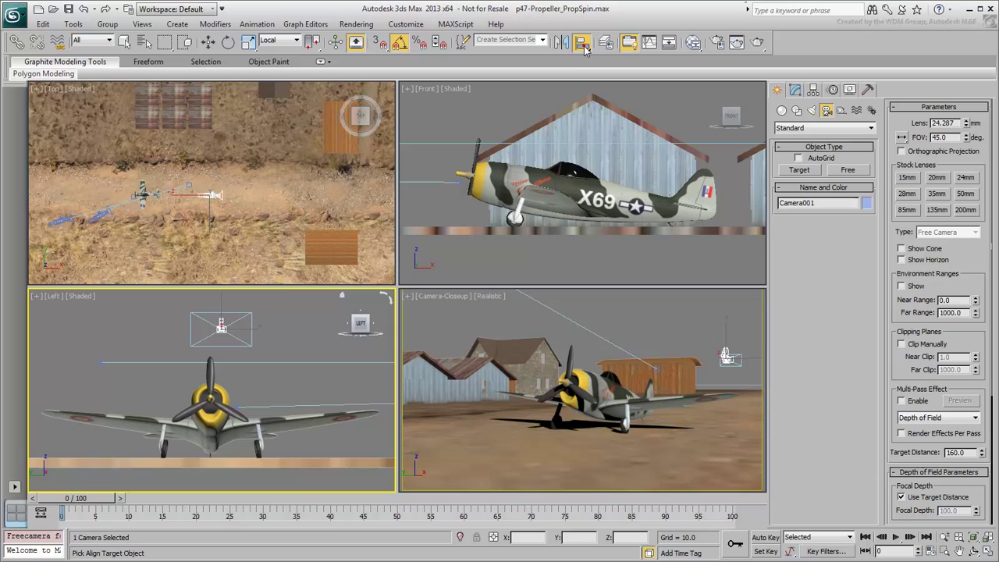
{"action": "left_click", "coordinate": [211, 373]}
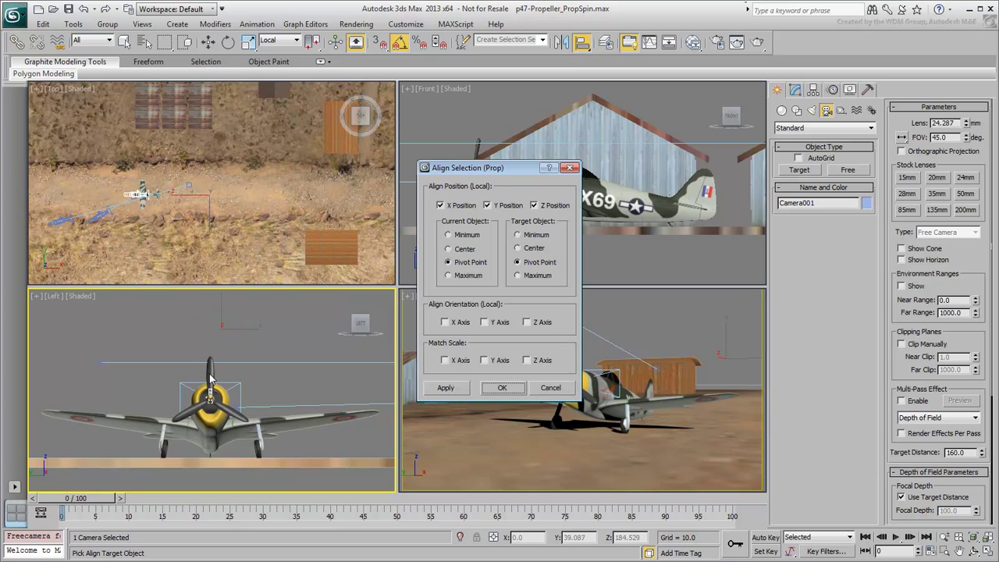
{"action": "left_click", "coordinate": [459, 322]}
{"action": "left_click", "coordinate": [485, 323]}
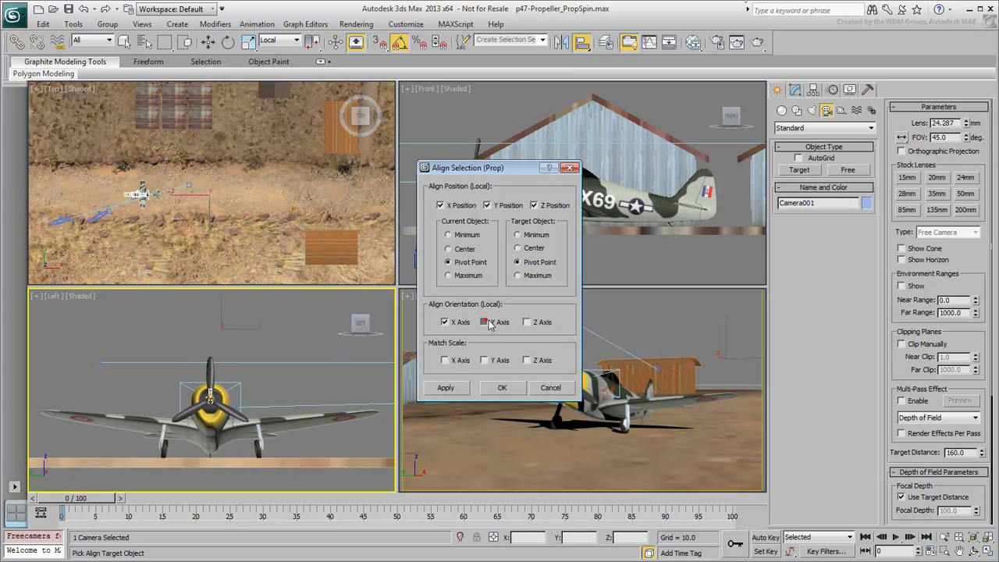
{"action": "left_click", "coordinate": [536, 323]}
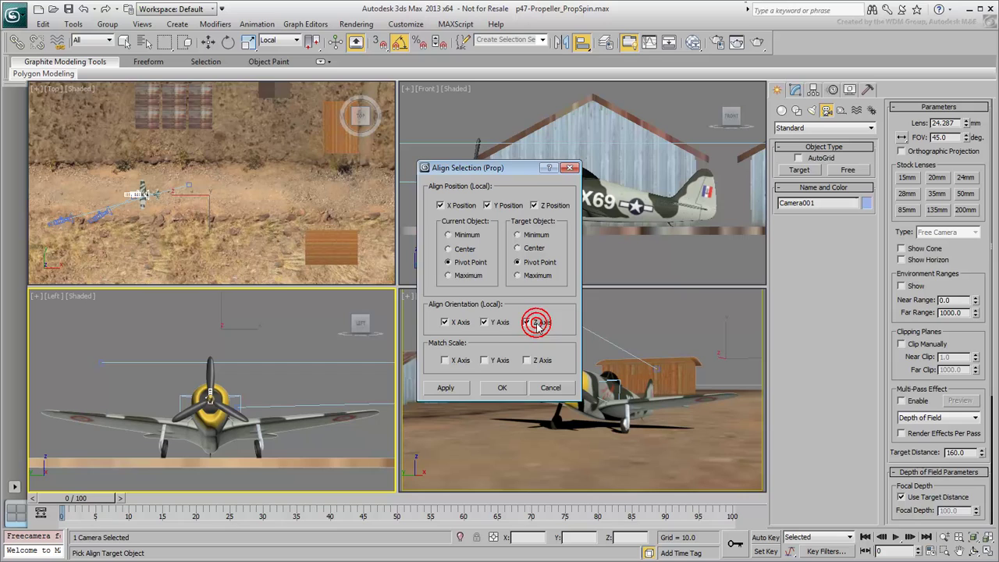
{"action": "left_click", "coordinate": [501, 389]}
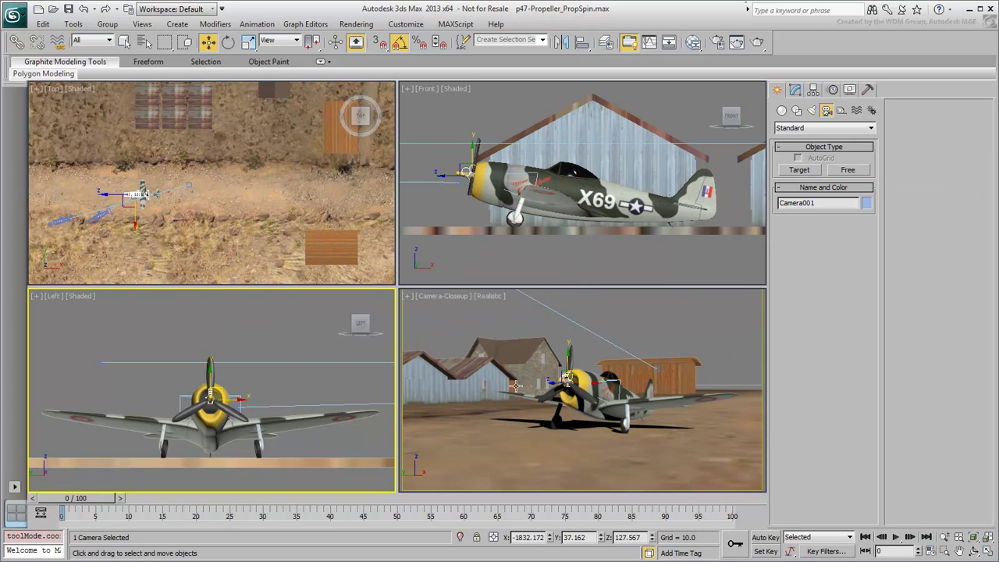
View through Camera001 in the bottom-right viewport and dolly back to frame the propeller and cowling
{"action": "right_click", "coordinate": [508, 384]}
{"action": "key", "text": "c"}
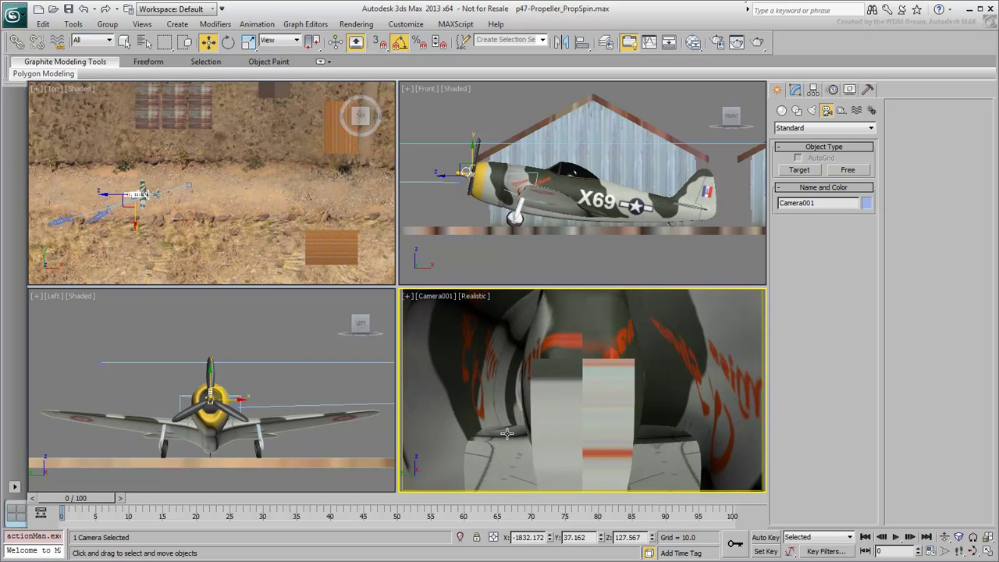
{"action": "left_click", "coordinate": [944, 537]}
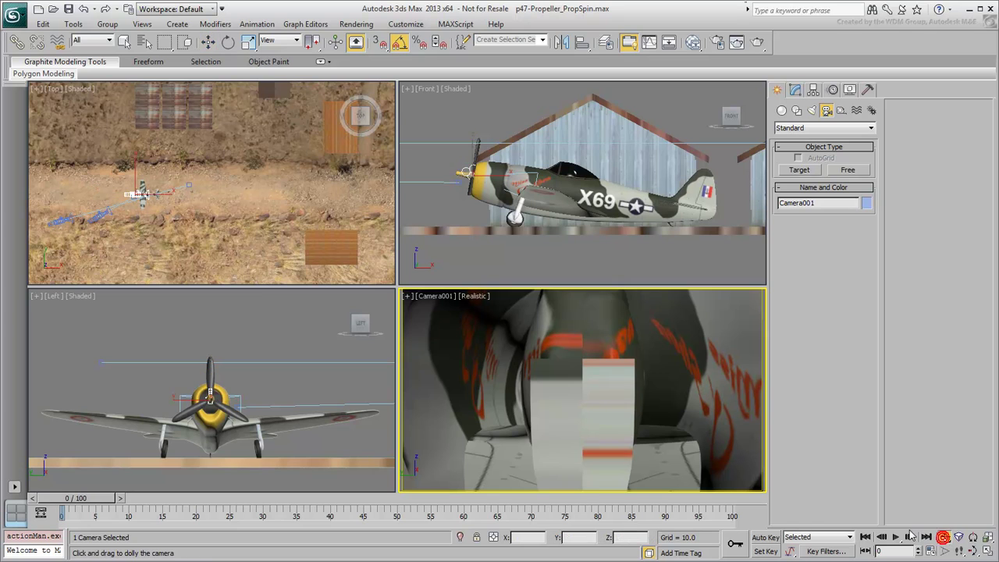
{"action": "left_click_drag", "start_coordinate": [576, 374], "coordinate": [600, 426]}
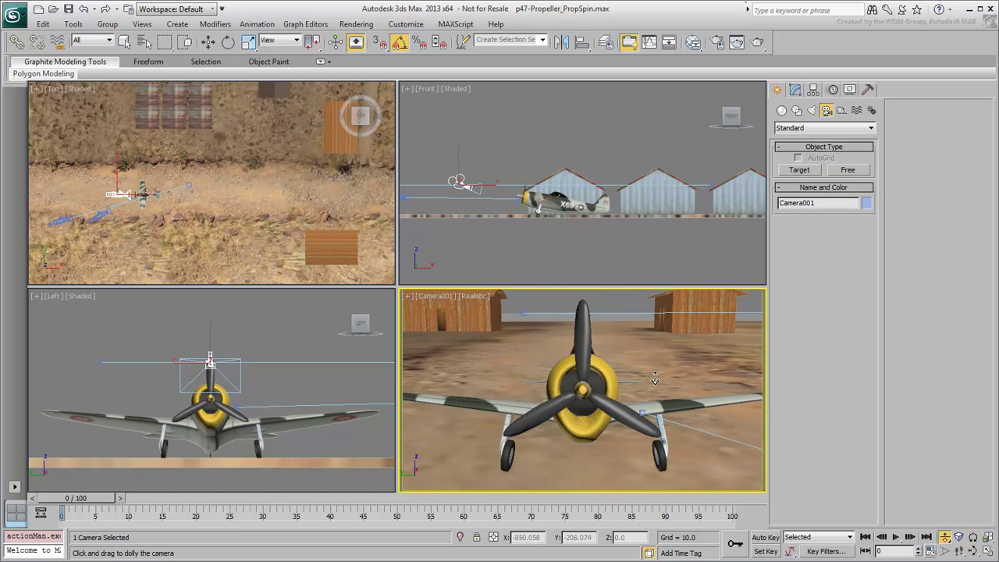
{"action": "key", "text": "w"}
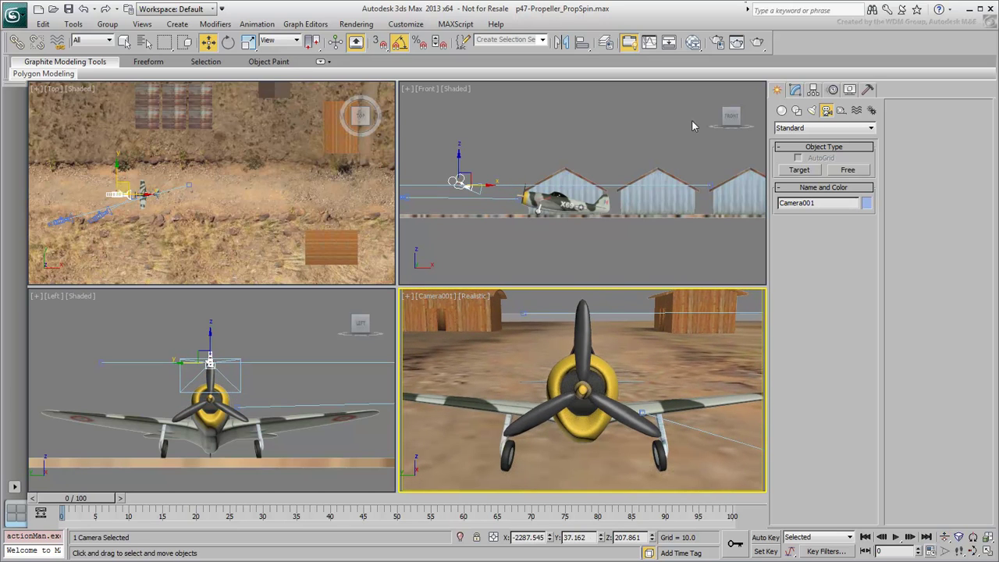
Set the render output size to Custom, 512 × 512
{"action": "left_click", "coordinate": [717, 42]}
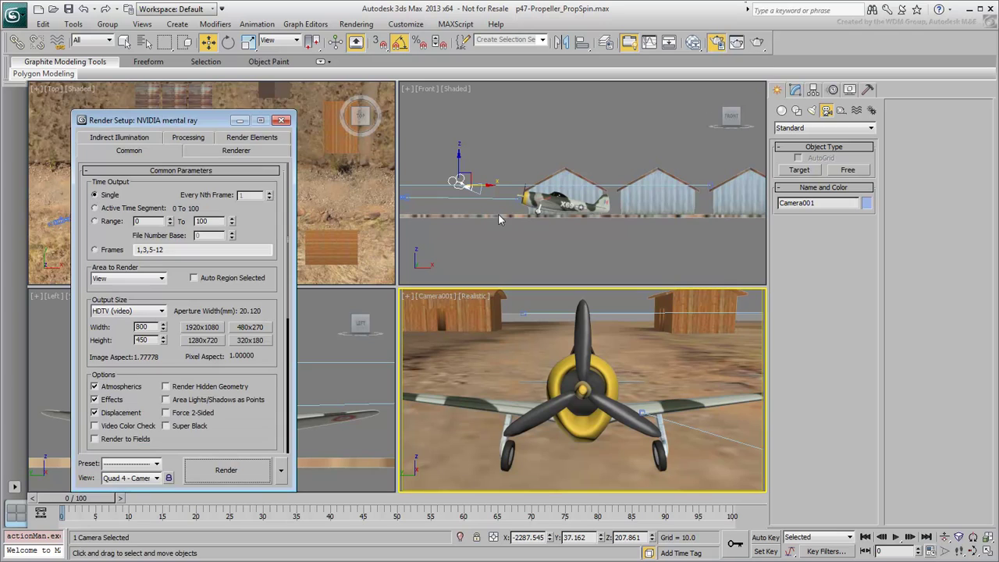
{"action": "left_click", "coordinate": [114, 310]}
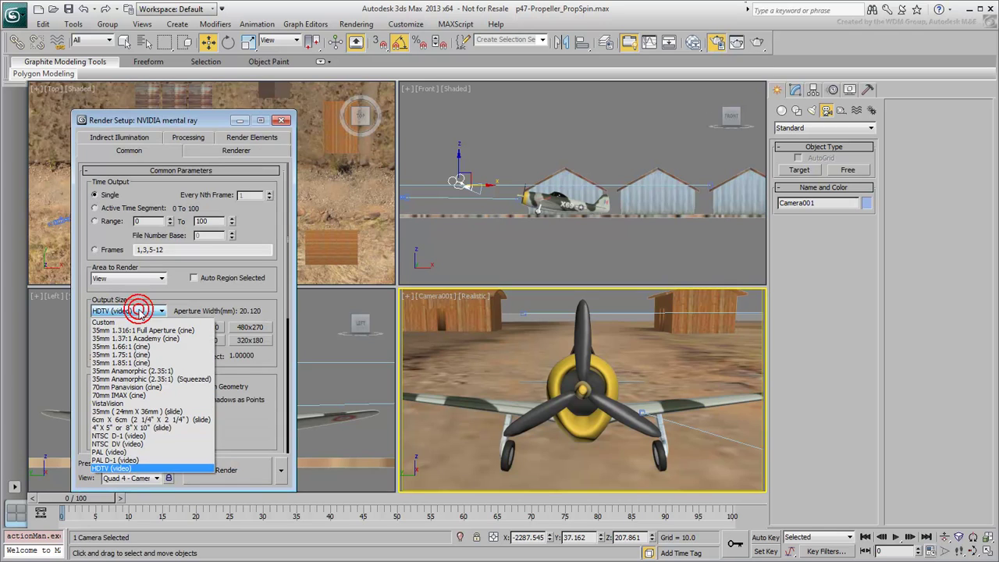
{"action": "left_click", "coordinate": [115, 323]}
{"action": "double_click", "coordinate": [153, 327]}
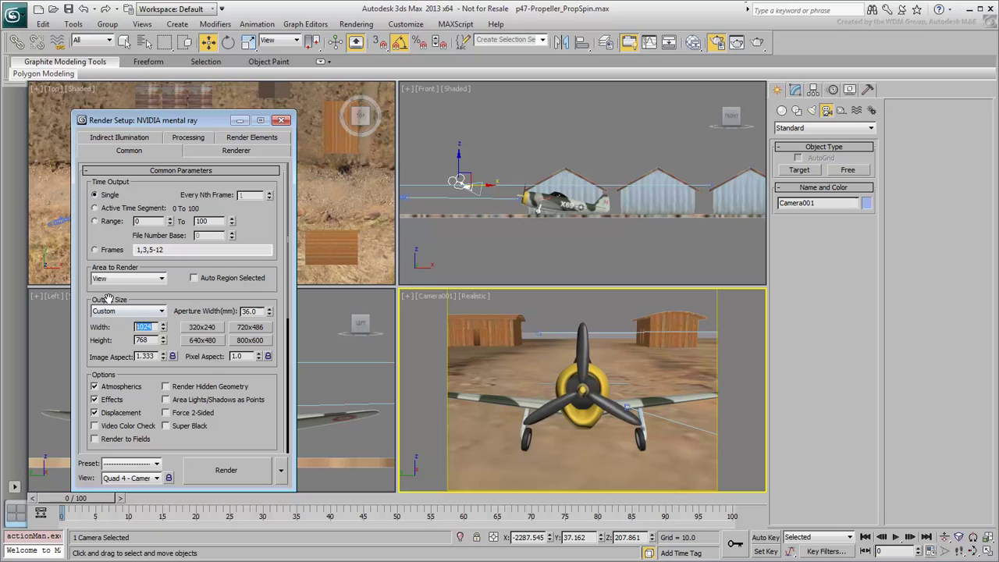
{"action": "type", "text": "512"}
{"action": "key", "text": "Tab"}
{"action": "type", "text": "512"}
{"action": "key", "text": "Return"}
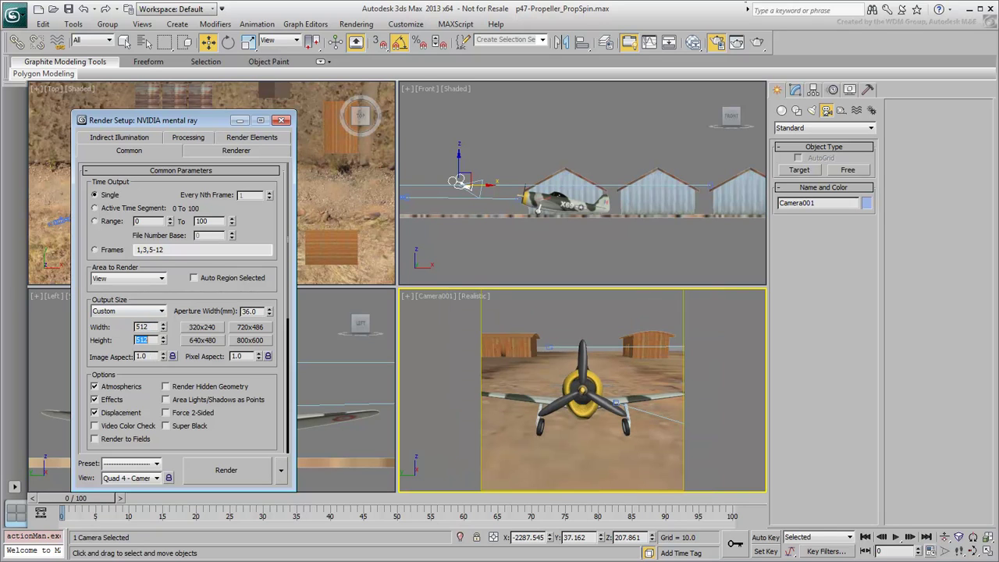
Dolly Camera001 closer to the propeller and move the time slider to frame 3
{"action": "left_click", "coordinate": [947, 537]}
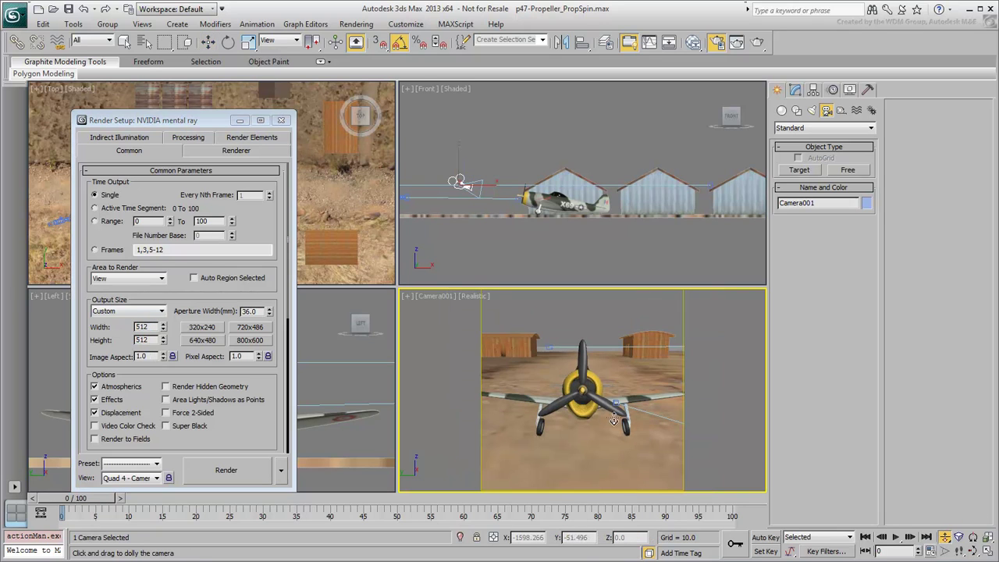
{"action": "left_click_drag", "start_coordinate": [615, 420], "coordinate": [631, 337]}
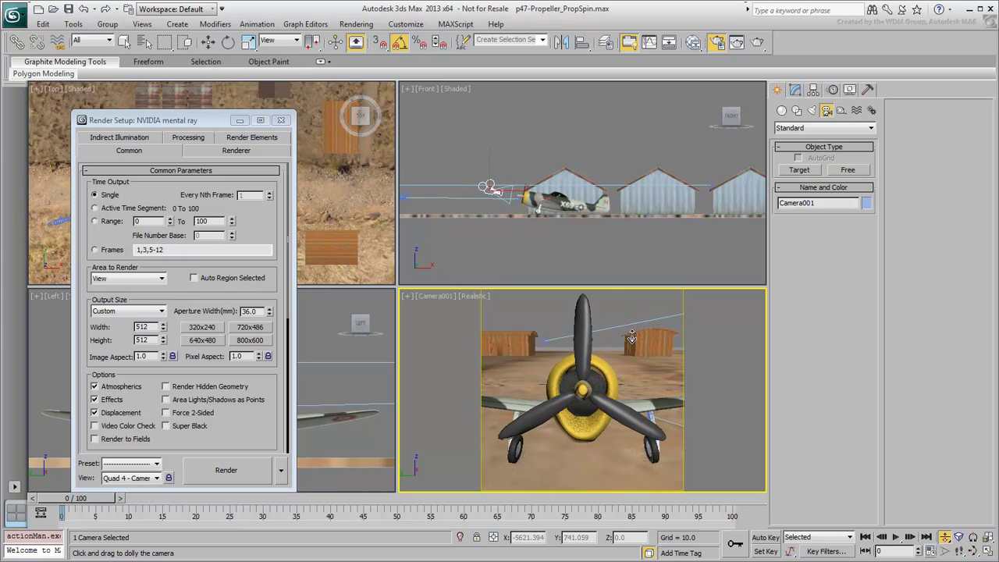
{"action": "left_click_drag", "start_coordinate": [99, 495], "coordinate": [86, 513]}
Isolate the Prop object so only the propeller blades are shown
{"action": "left_click", "coordinate": [585, 350]}
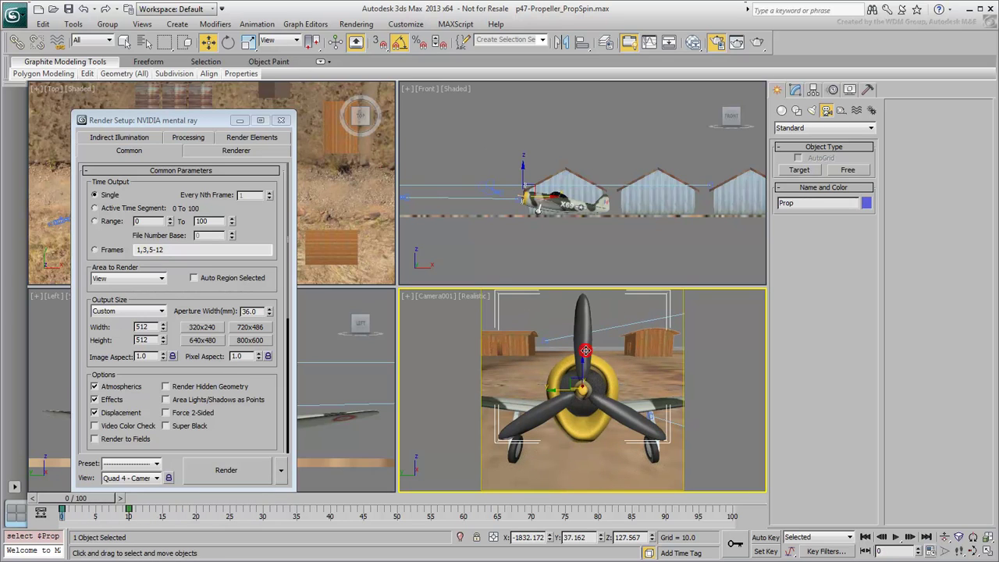
{"action": "right_click", "coordinate": [586, 350]}
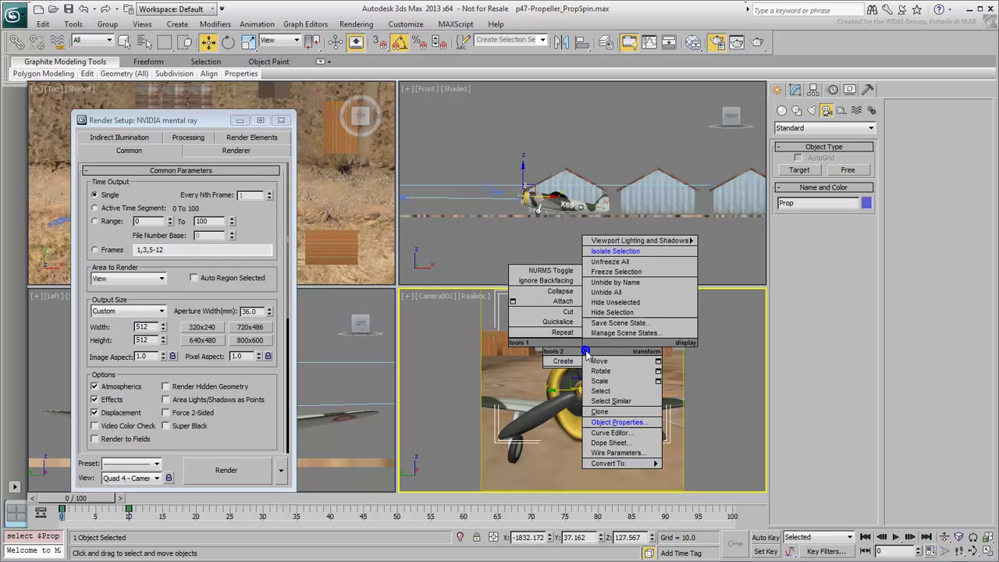
{"action": "left_click", "coordinate": [625, 260]}
{"action": "left_click", "coordinate": [735, 409]}
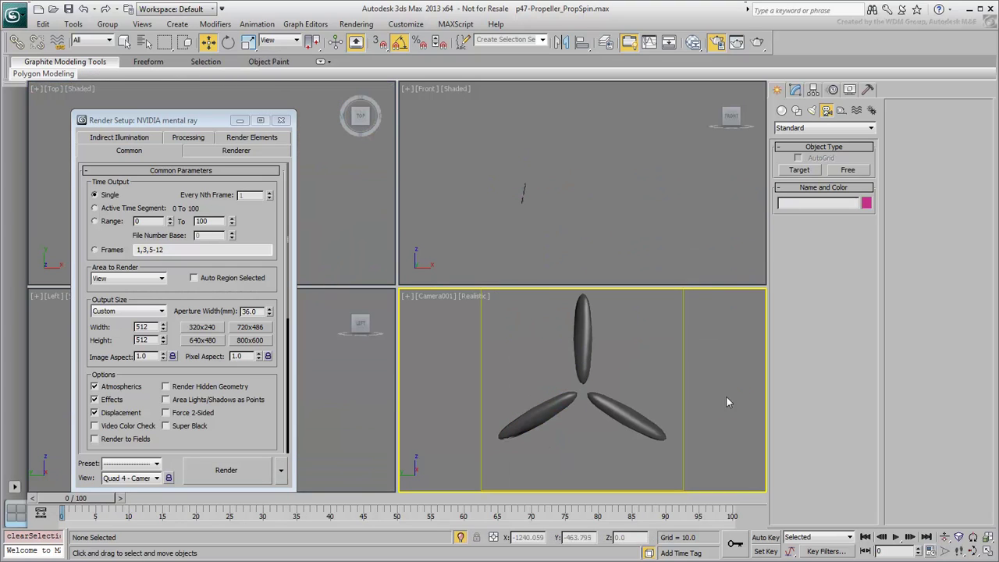
Turn off the environment map and make the background colour white
{"action": "left_click", "coordinate": [351, 24]}
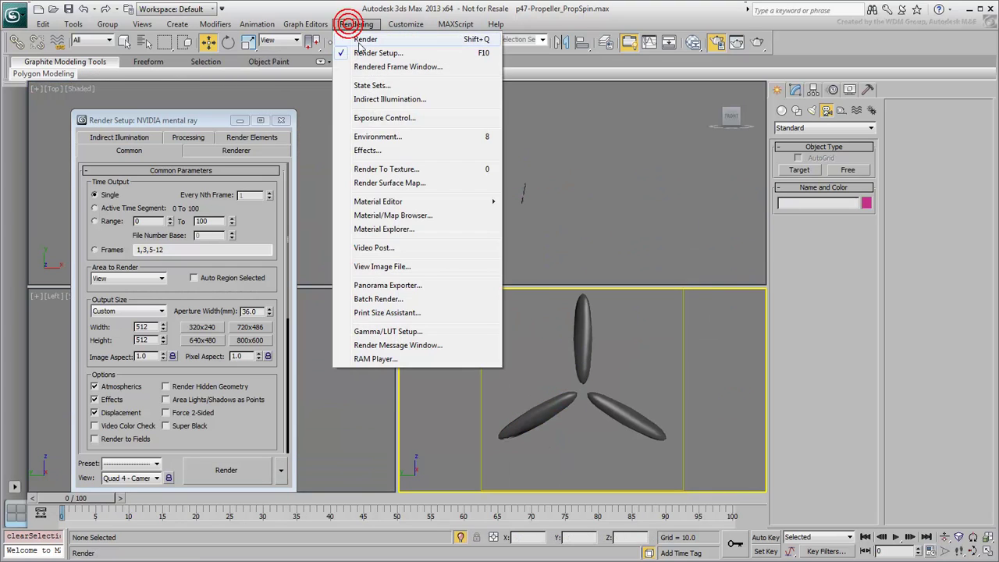
{"action": "left_click", "coordinate": [379, 137]}
{"action": "left_click", "coordinate": [380, 225]}
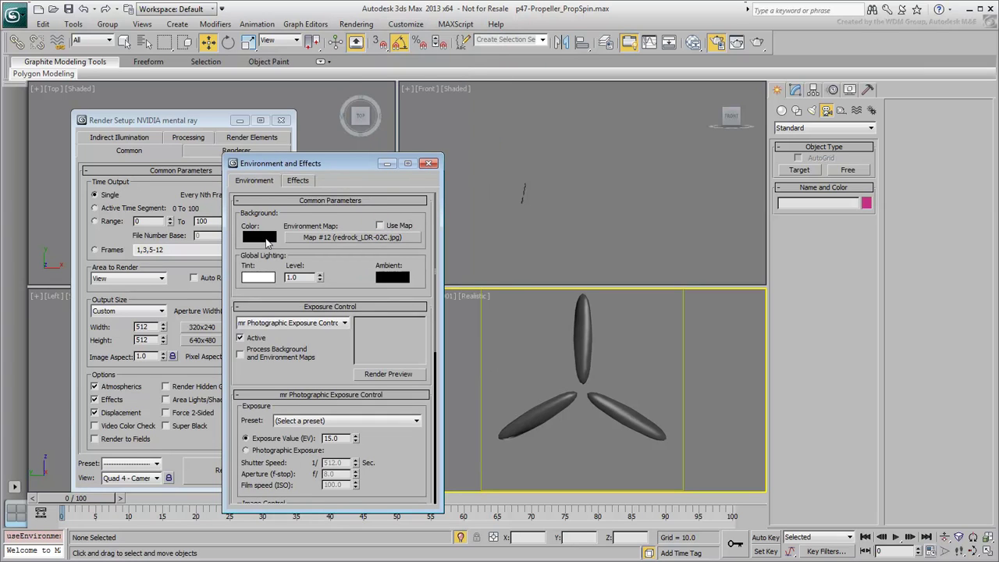
{"action": "left_click", "coordinate": [259, 237]}
{"action": "left_click_drag", "start_coordinate": [349, 122], "coordinate": [353, 172]}
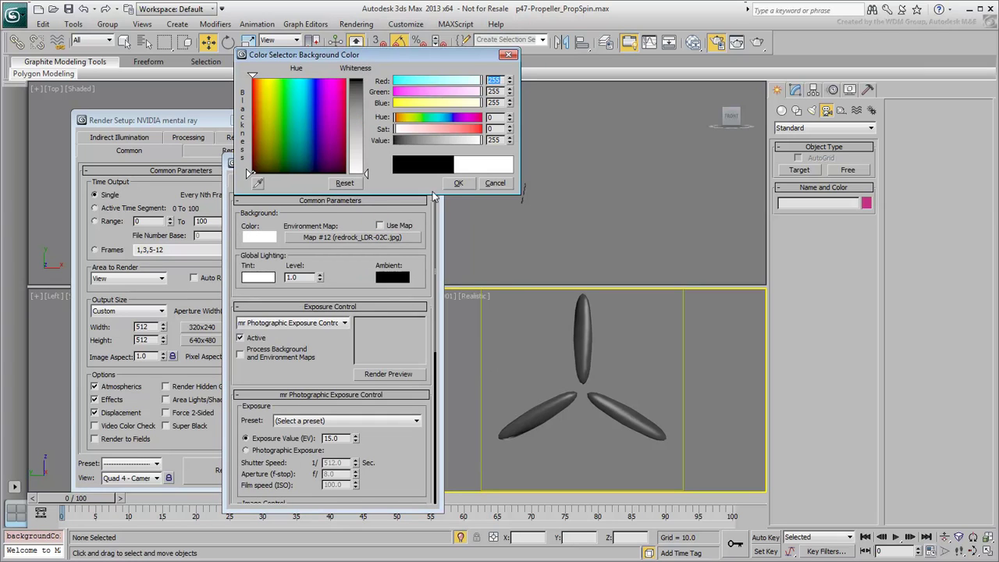
{"action": "left_click", "coordinate": [459, 182]}
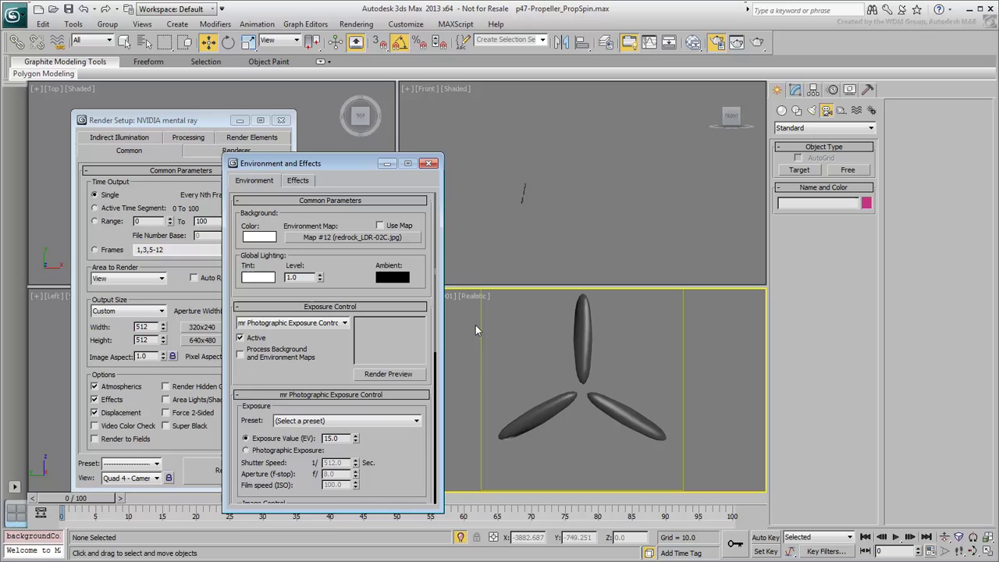
{"action": "left_click", "coordinate": [430, 164]}
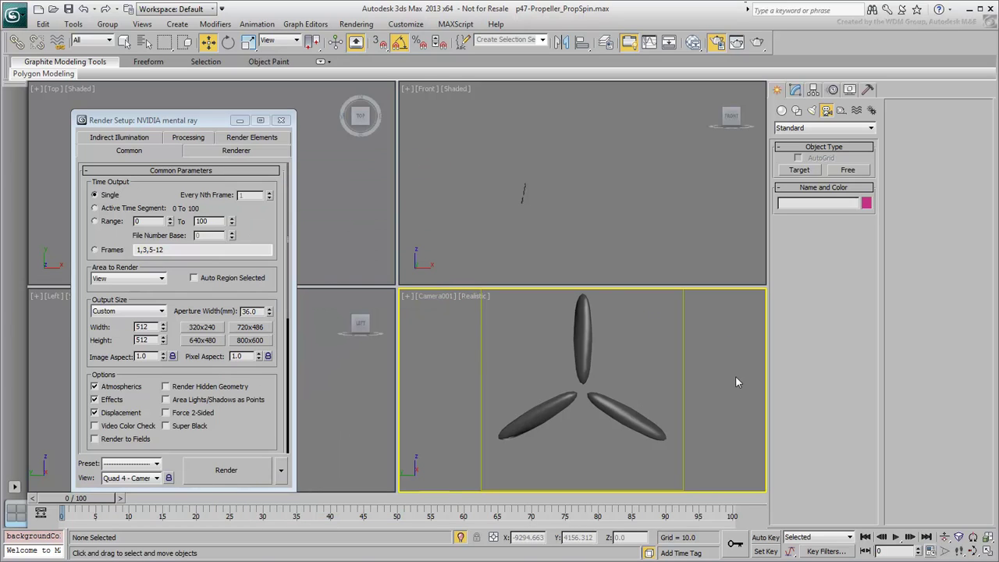
Render the Camera001 view and save it as propeller.png, 24-bit with alpha channel
{"action": "key", "text": "shift+q"}
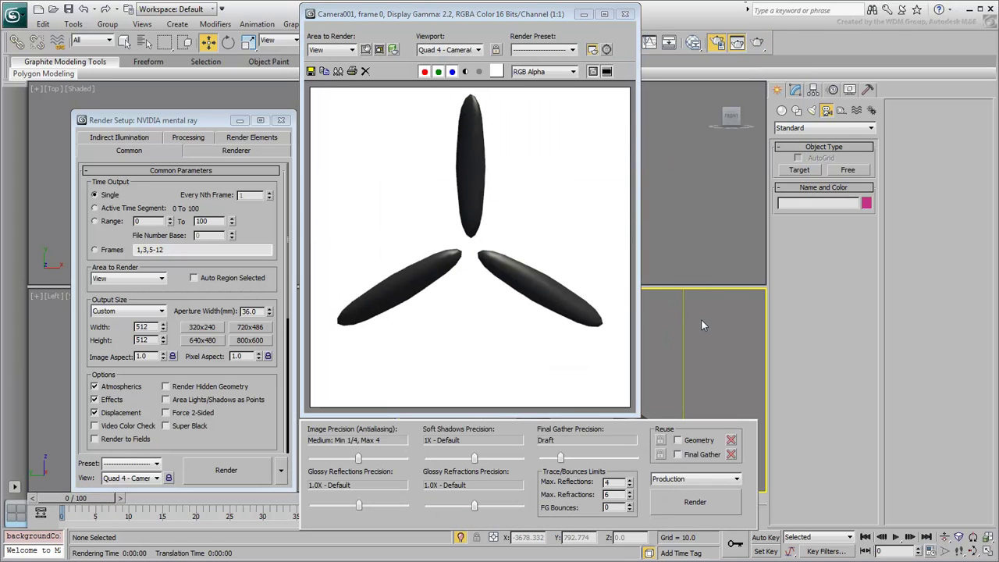
{"action": "left_click", "coordinate": [311, 71]}
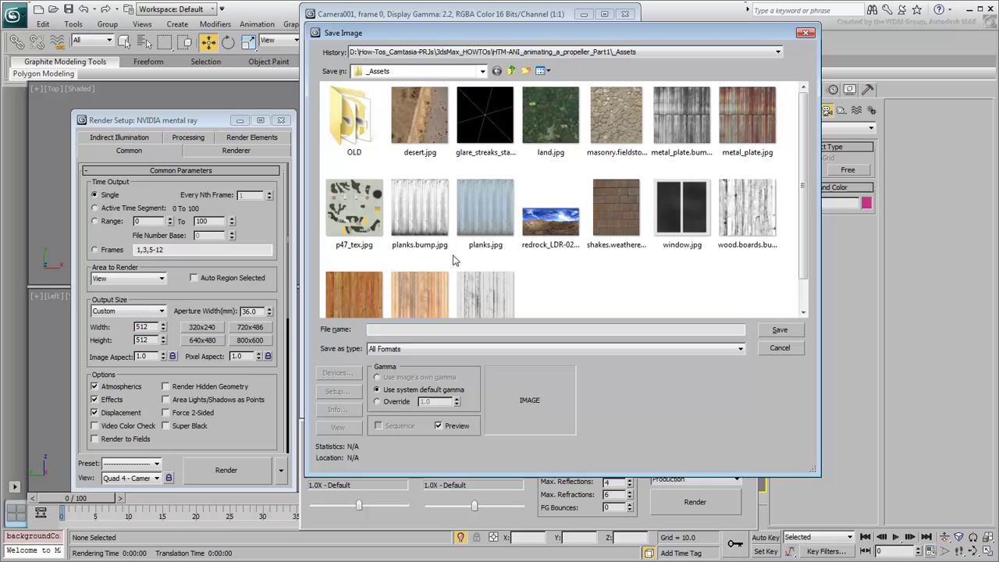
{"action": "type", "text": "propeller.png"}
{"action": "key", "text": "Return"}
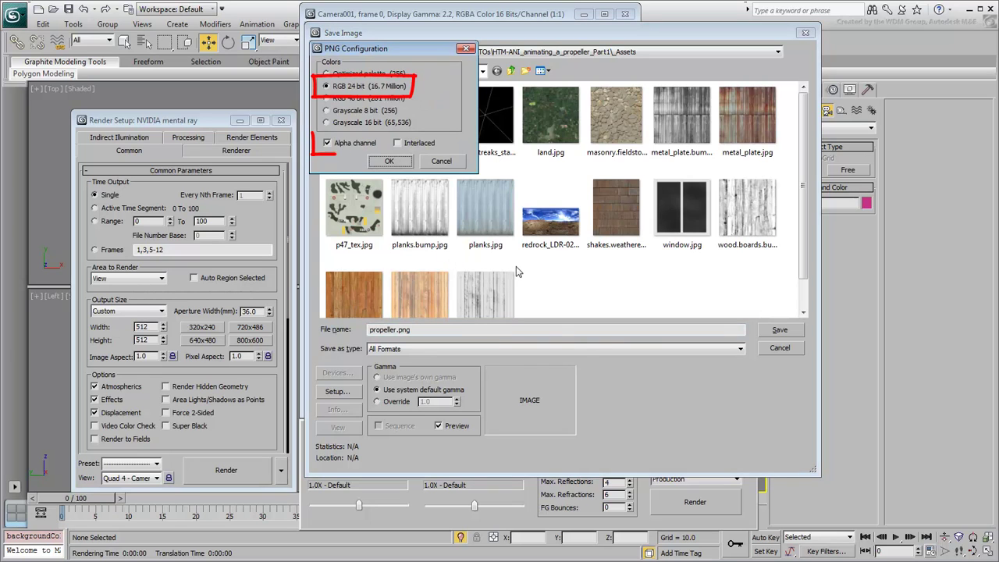
{"action": "left_click", "coordinate": [390, 162]}
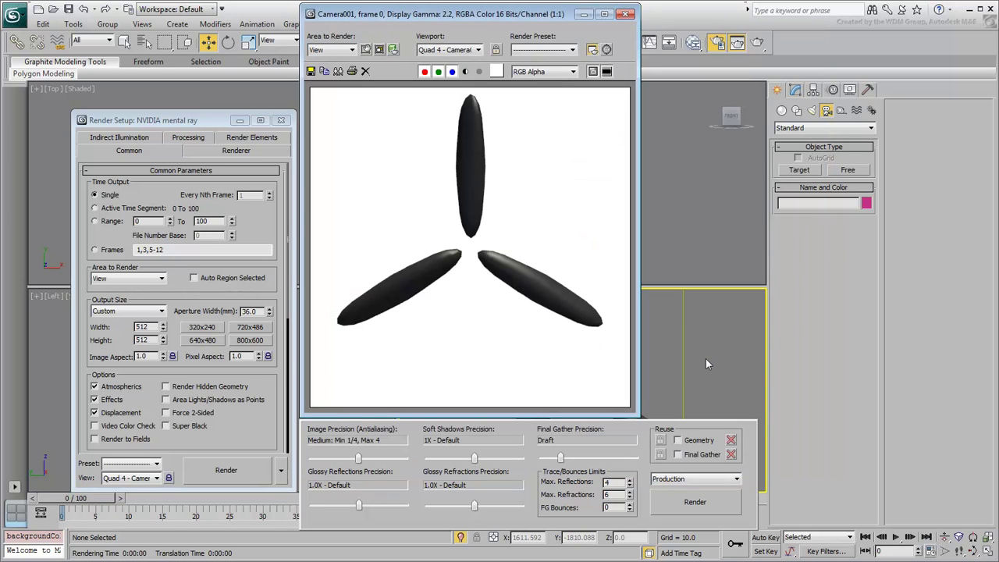
Enable mental ray motion blur with shutter duration 3.0, offset -1.5 and 10 motion segments
{"action": "left_click", "coordinate": [224, 152]}
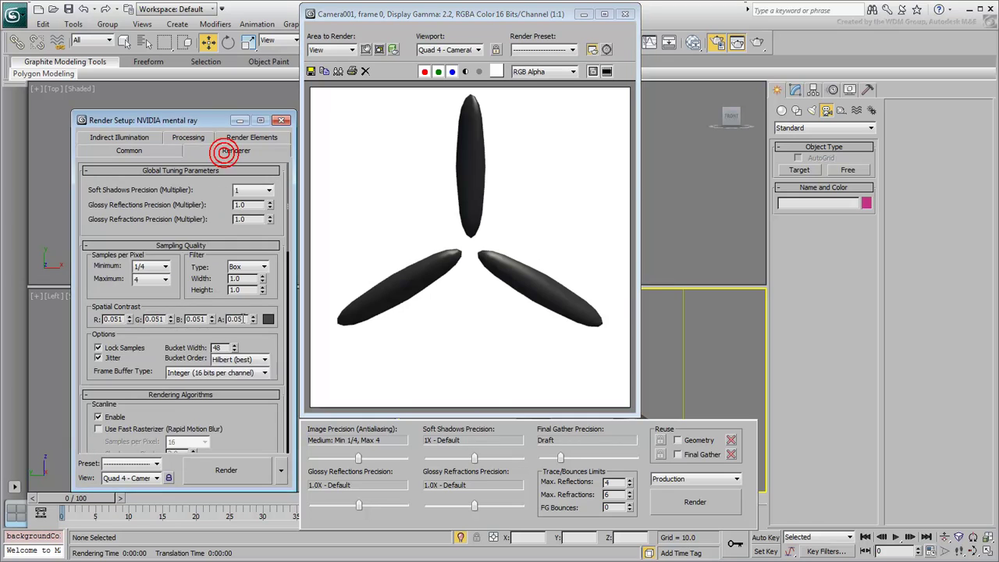
{"action": "scroll", "coordinate": [258, 434], "scroll_direction": "down", "scroll_amount": 5}
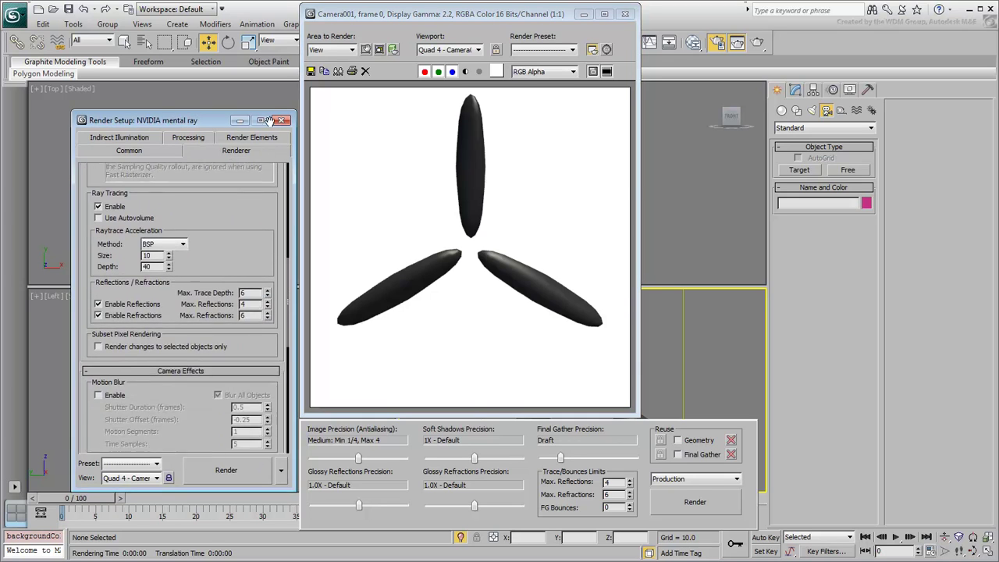
{"action": "scroll", "coordinate": [179, 258], "scroll_direction": "down", "scroll_amount": 3}
{"action": "left_click", "coordinate": [115, 325]}
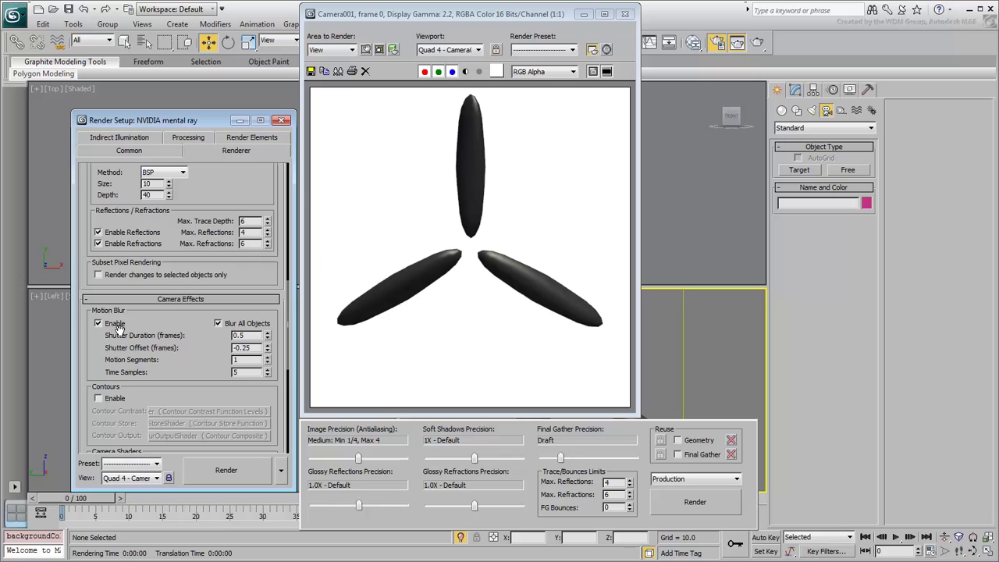
{"action": "double_click", "coordinate": [252, 335]}
{"action": "type", "text": "3.0"}
{"action": "key", "text": "Return"}
{"action": "double_click", "coordinate": [251, 348]}
{"action": "type", "text": "-1.5"}
{"action": "key", "text": "Return"}
{"action": "double_click", "coordinate": [247, 360]}
{"action": "type", "text": "10"}
{"action": "key", "text": "Tab"}
Render the blurred propeller, check its alpha channel, then scrub the animation to frame 9
{"action": "left_click", "coordinate": [227, 471]}
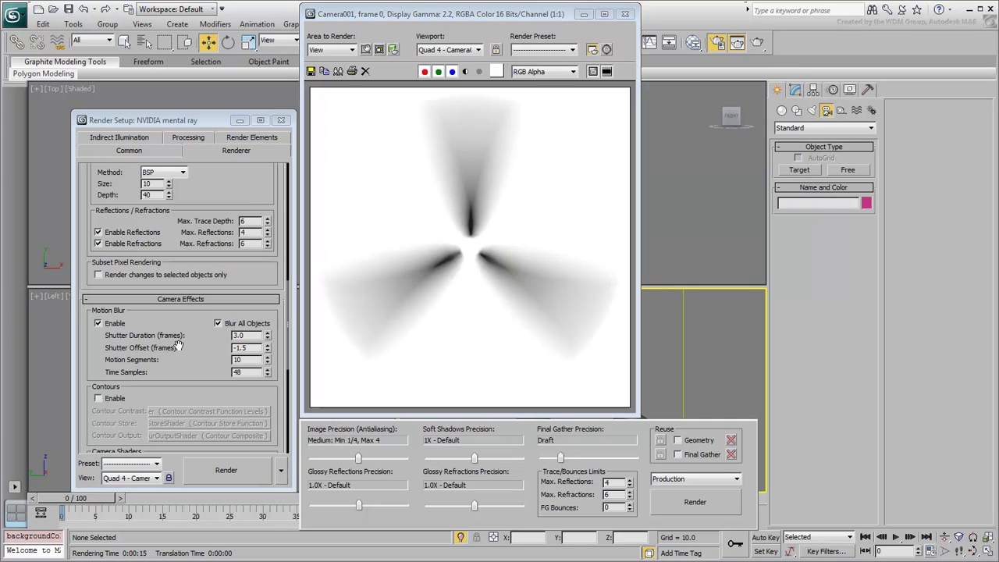
{"action": "left_click", "coordinate": [464, 71]}
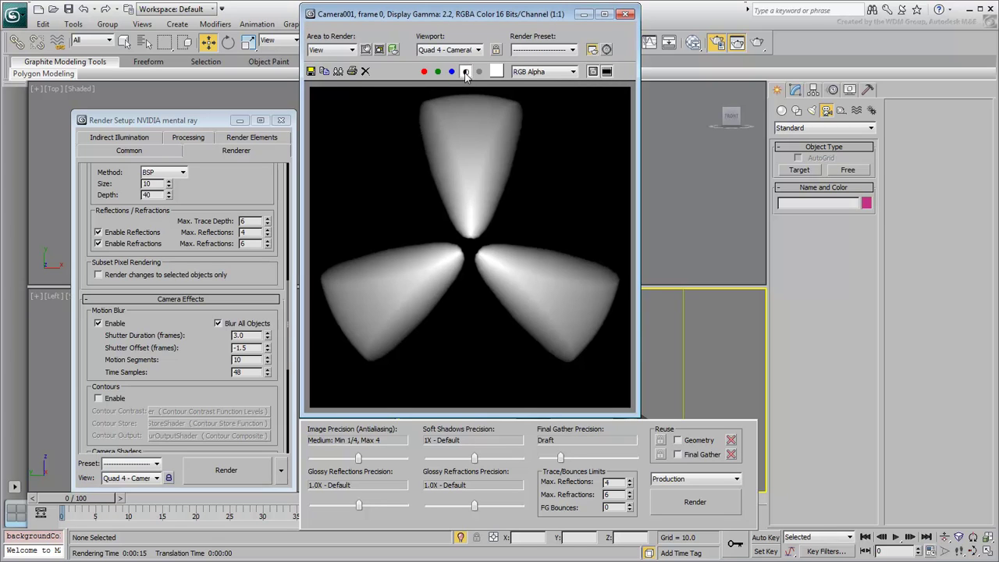
{"action": "left_click", "coordinate": [464, 71]}
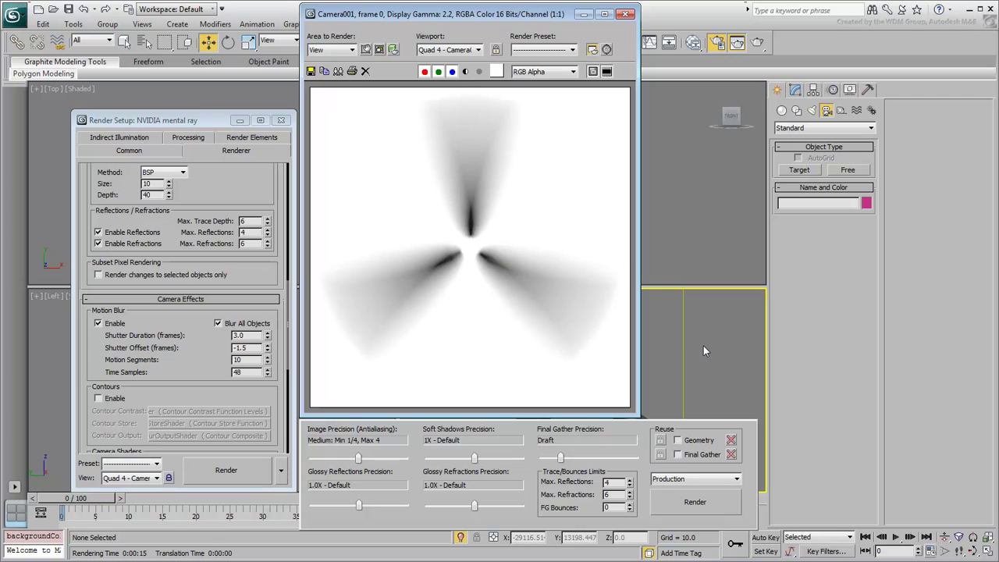
{"action": "left_click", "coordinate": [626, 13]}
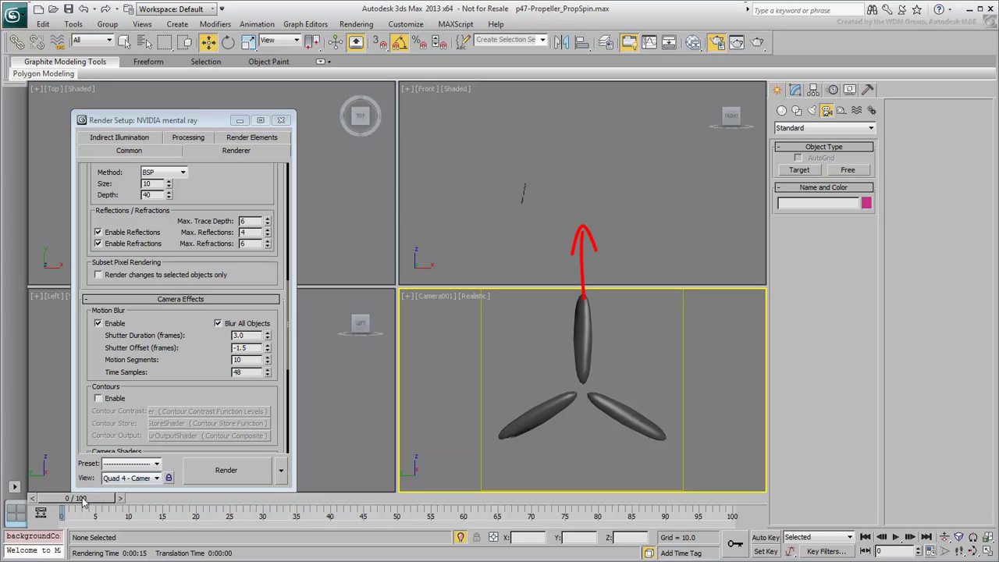
{"action": "left_click_drag", "start_coordinate": [84, 500], "coordinate": [149, 507]}
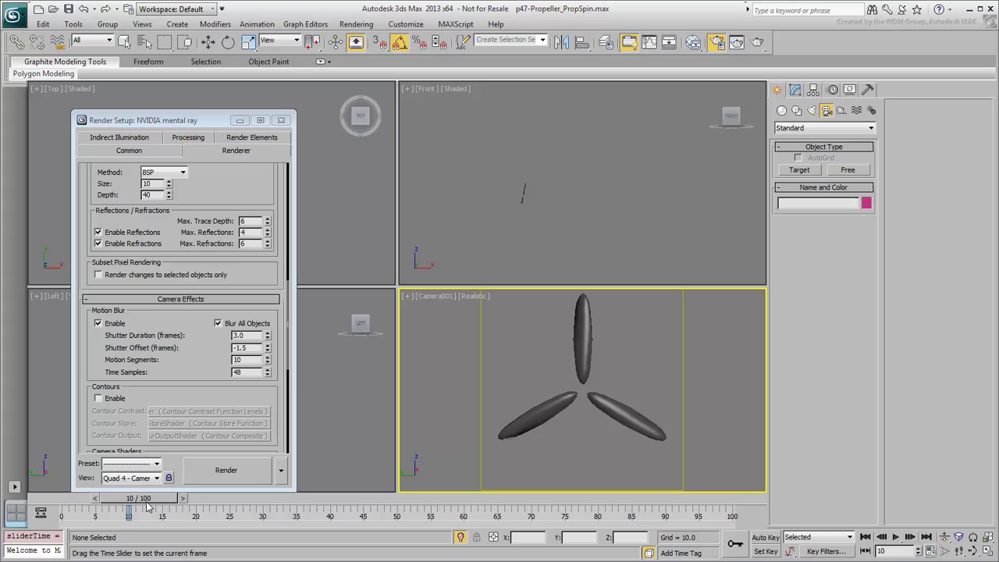
{"action": "left_click_drag", "start_coordinate": [153, 507], "coordinate": [82, 508]}
Set Time Output to render the frame range 0 to 9
{"action": "key", "text": "w"}
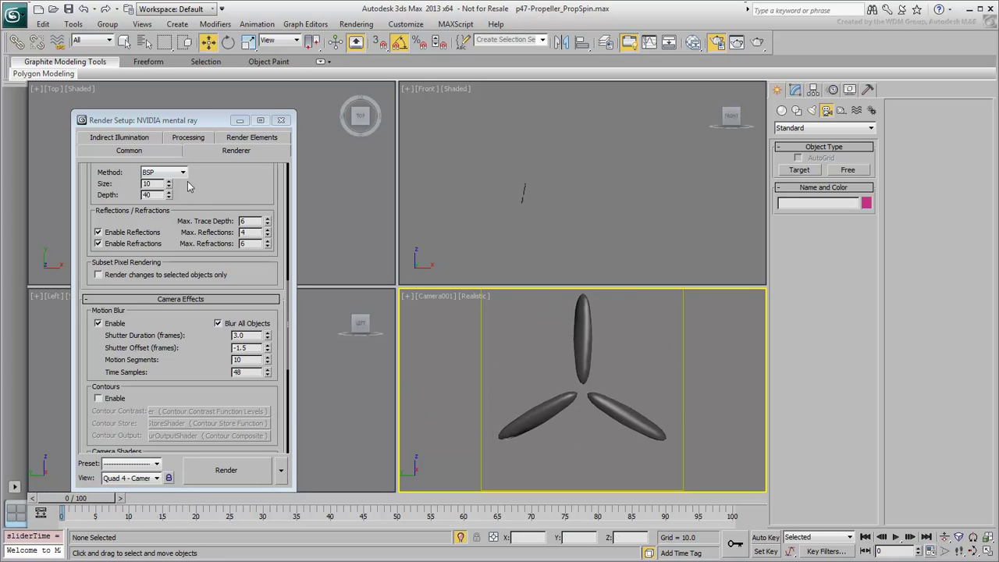
{"action": "left_click", "coordinate": [130, 150]}
{"action": "left_click", "coordinate": [96, 223]}
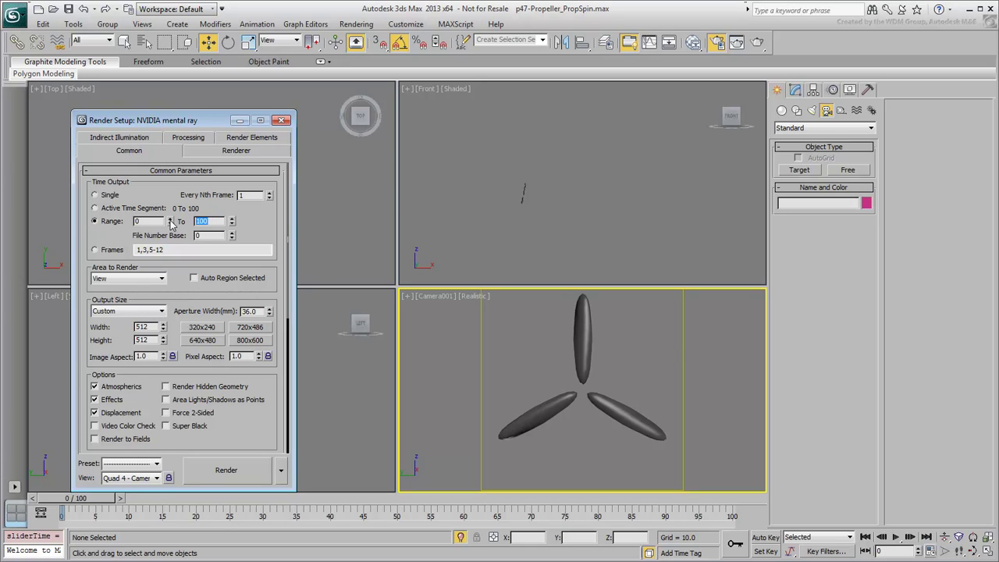
{"action": "type", "text": "9"}
{"action": "left_click_drag", "start_coordinate": [113, 500], "coordinate": [69, 509]}
{"action": "scroll", "coordinate": [244, 276], "scroll_direction": "down", "scroll_amount": 5}
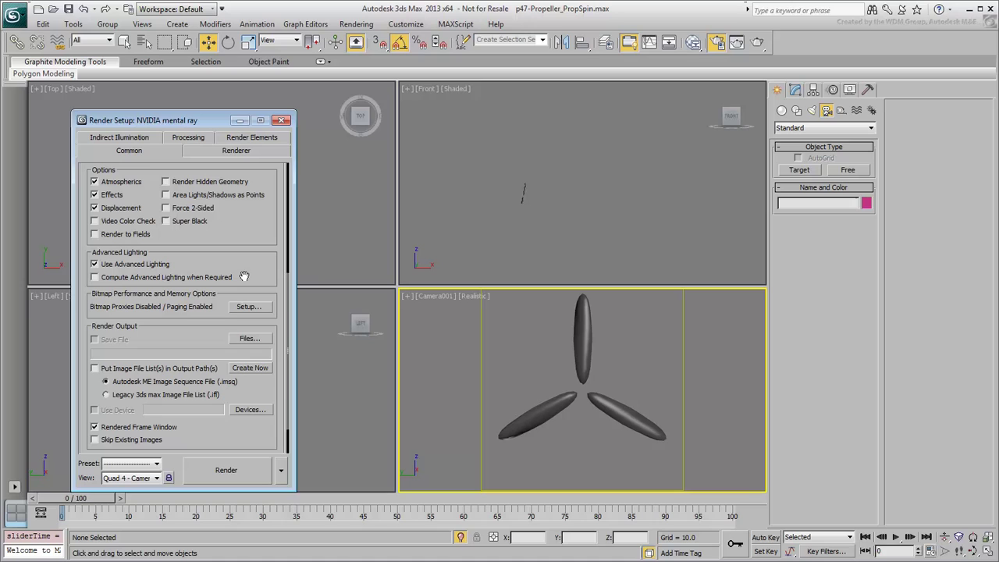
Set the render output file to prop-opc_.png in the _Assets folder with default PNG settings
{"action": "left_click", "coordinate": [249, 338]}
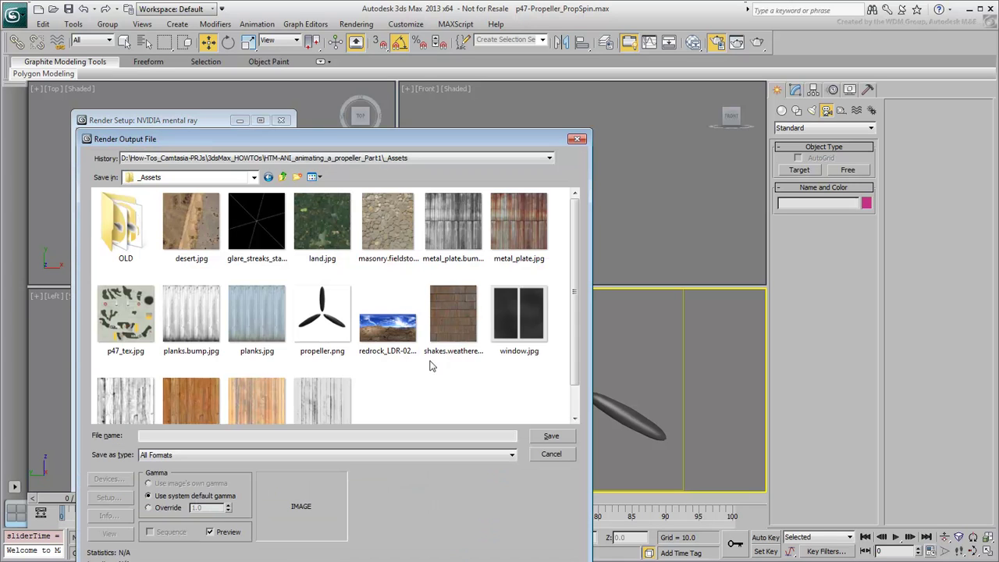
{"action": "left_click", "coordinate": [289, 436]}
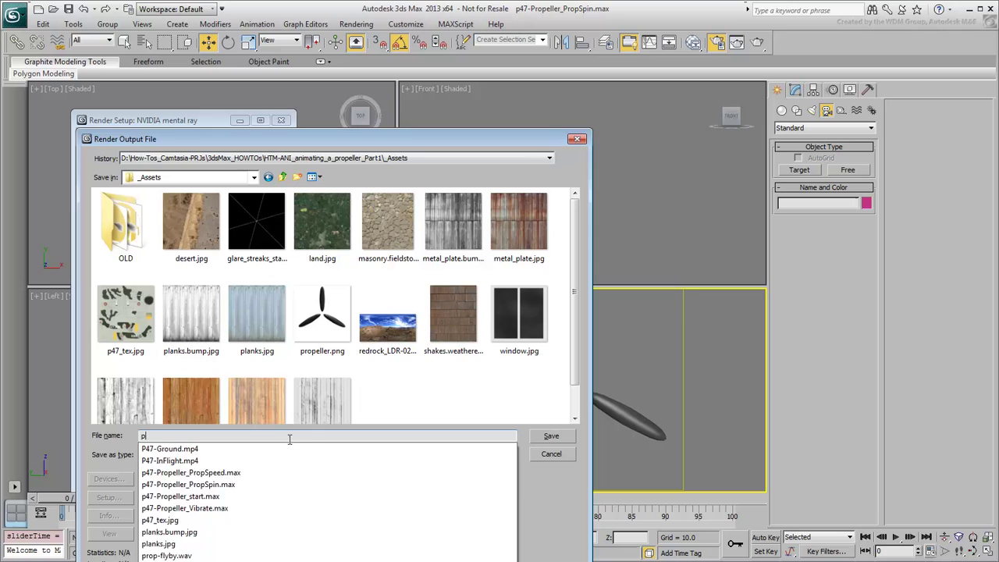
{"action": "type", "text": "rop-opc_.png"}
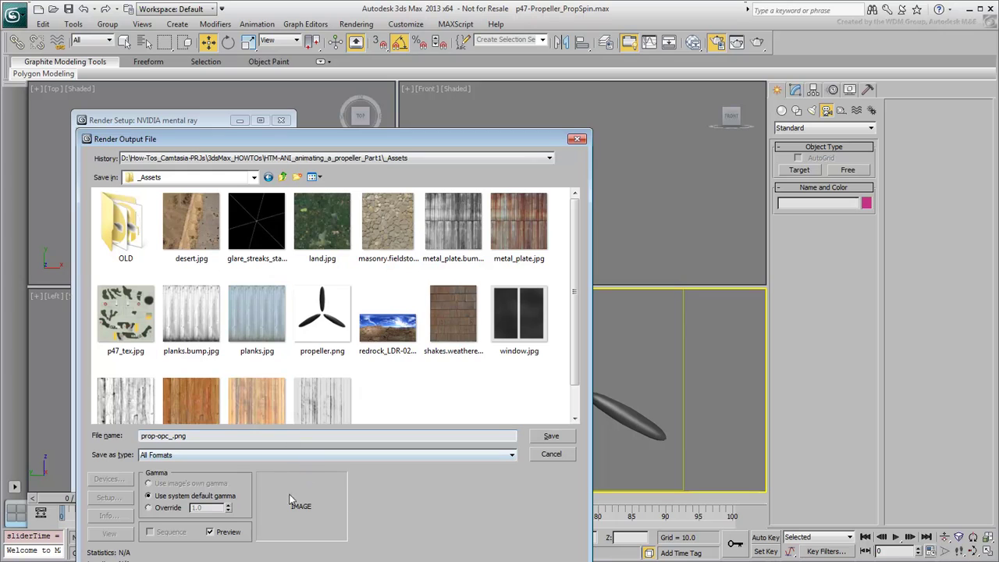
{"action": "left_click", "coordinate": [552, 437]}
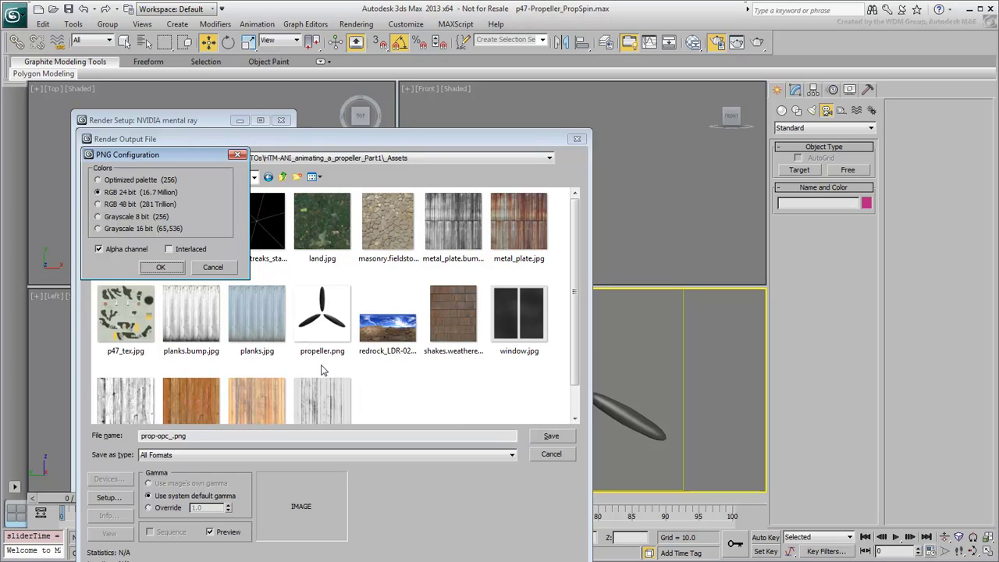
{"action": "left_click", "coordinate": [160, 267]}
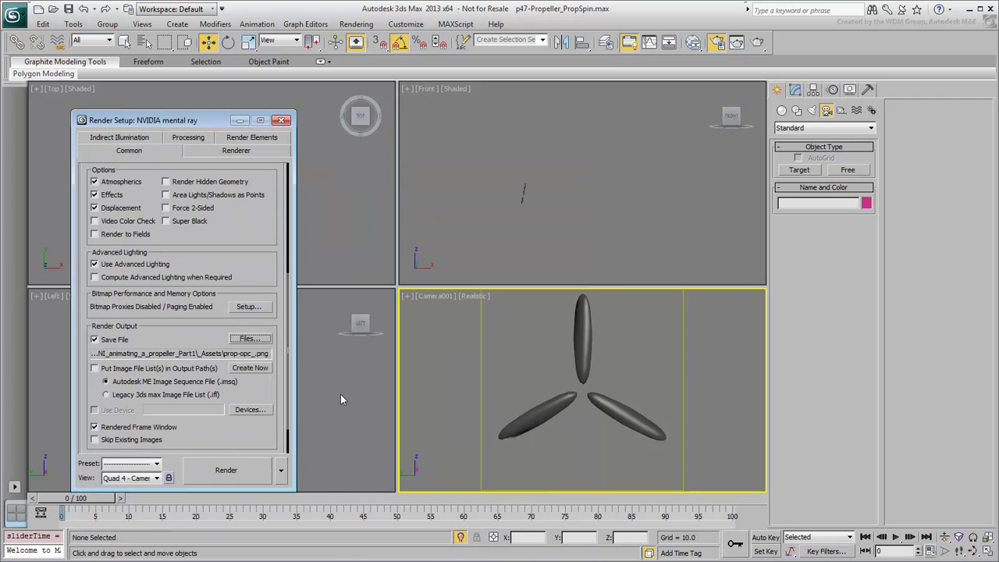
Render frames 0–9 to the prop-opc_ PNG files and close the render windows
{"action": "left_click", "coordinate": [233, 471]}
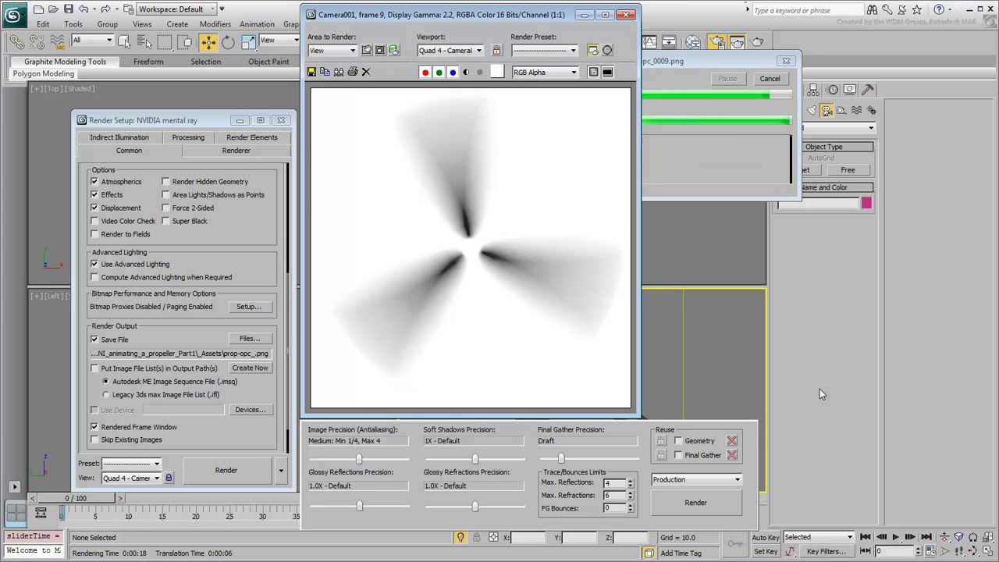
{"action": "left_click", "coordinate": [625, 14]}
{"action": "left_click", "coordinate": [281, 120]}
Reopen p47-Propeller_PropSpin.max from Recent Documents without saving the current scene
{"action": "left_click", "coordinate": [13, 15]}
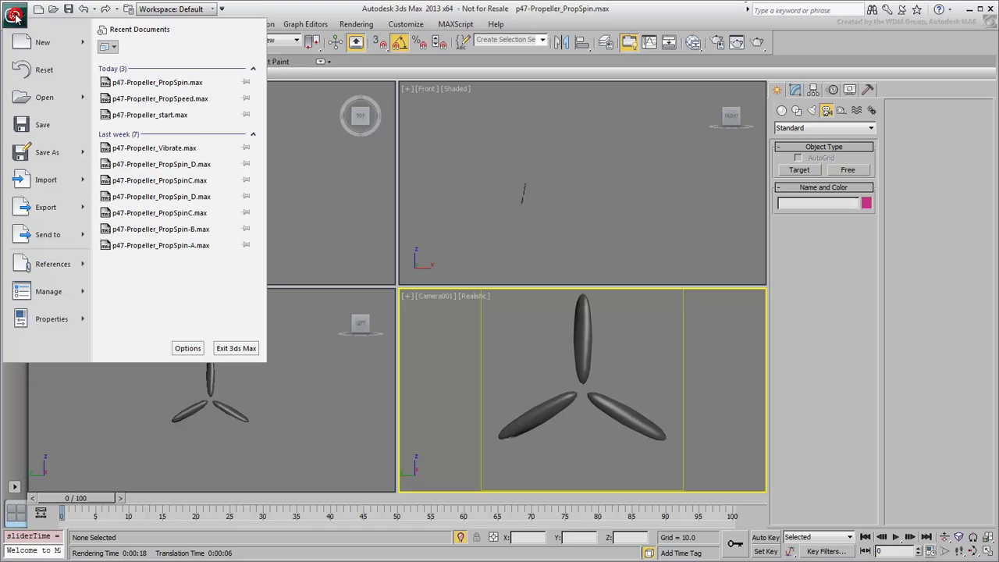
{"action": "left_click", "coordinate": [185, 86]}
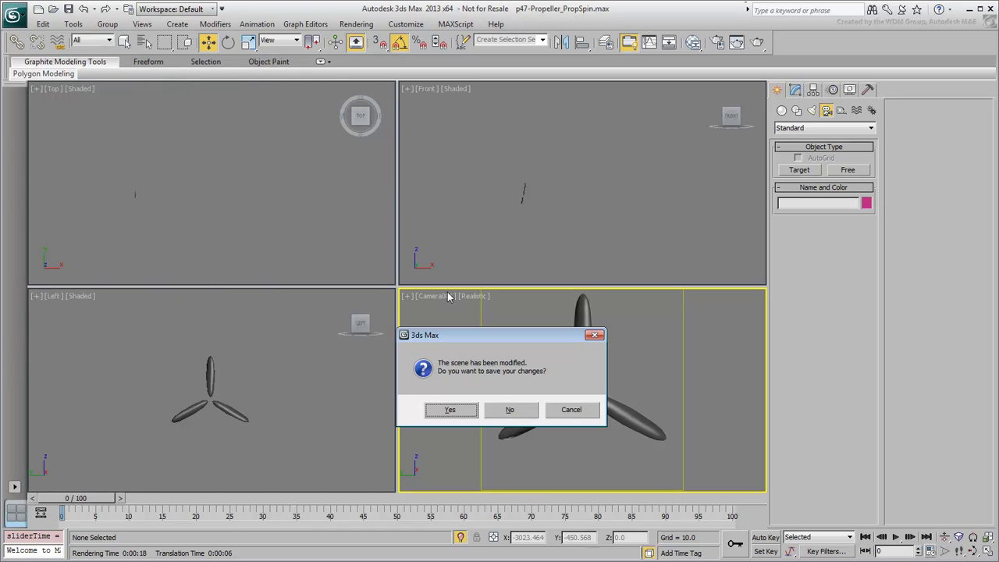
{"action": "left_click", "coordinate": [511, 411]}
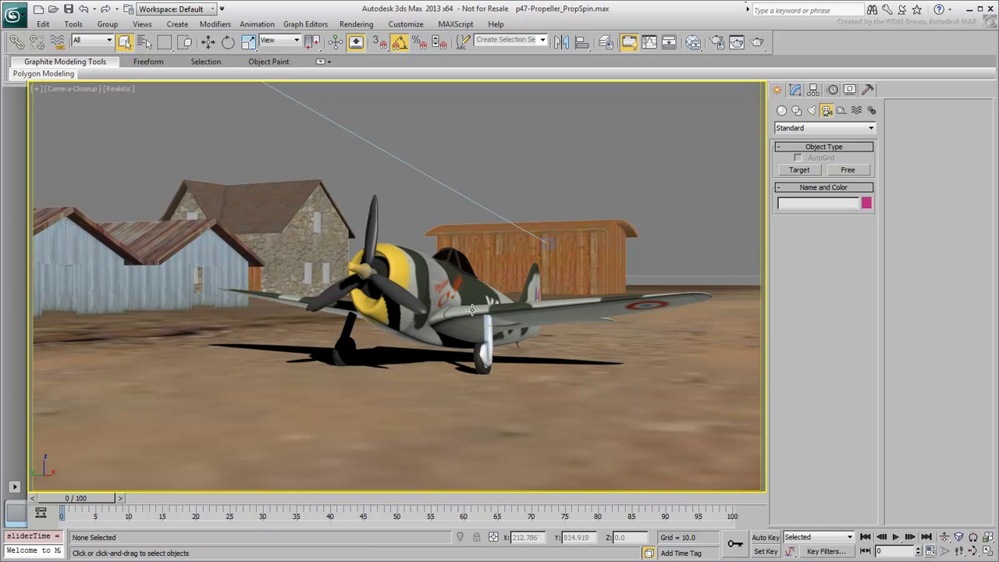
Hide the parked P-47 and unhide the P47_InFlight named selection set
{"action": "left_click", "coordinate": [466, 303]}
{"action": "right_click", "coordinate": [466, 304]}
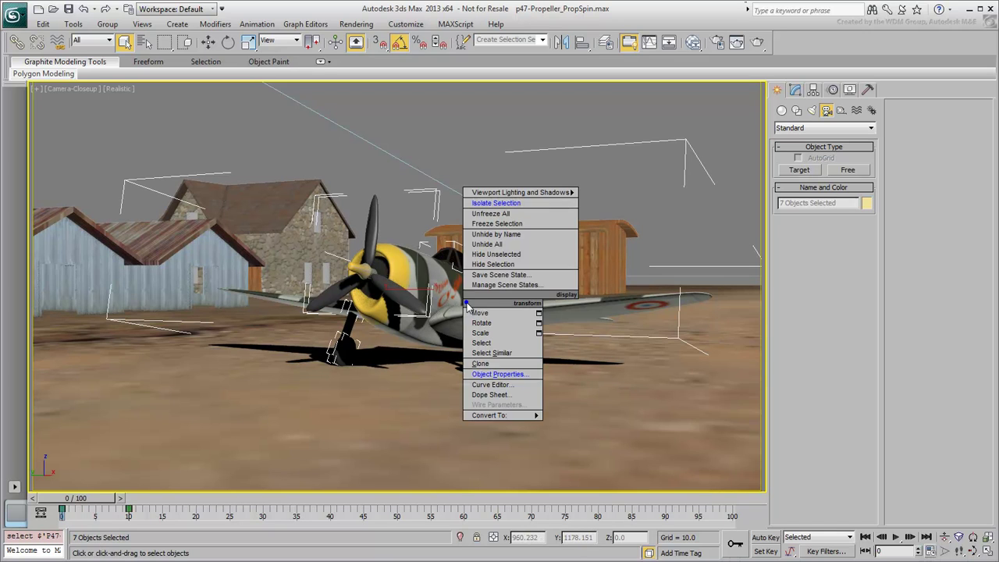
{"action": "left_click", "coordinate": [496, 264]}
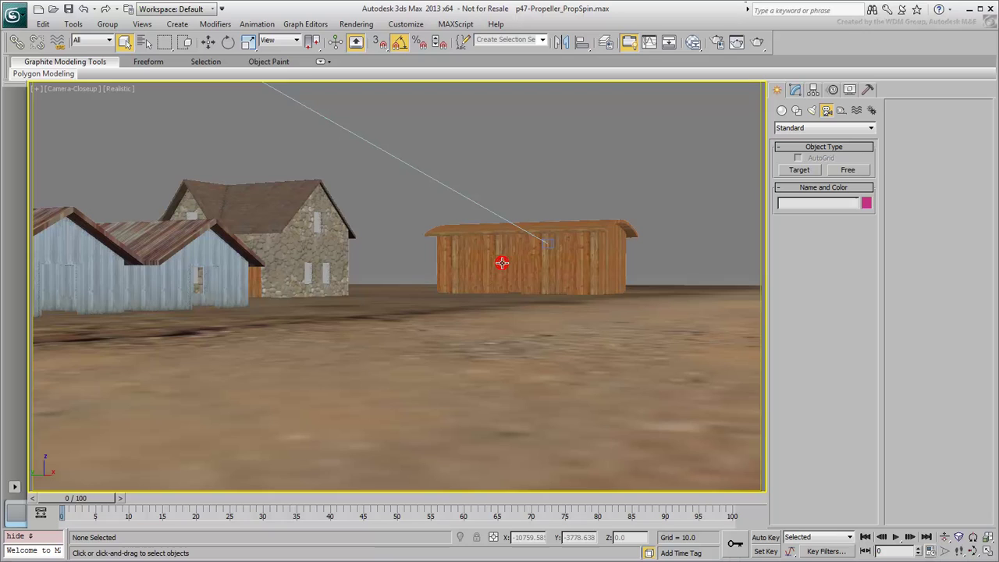
{"action": "left_click", "coordinate": [542, 40]}
{"action": "left_click", "coordinate": [505, 76]}
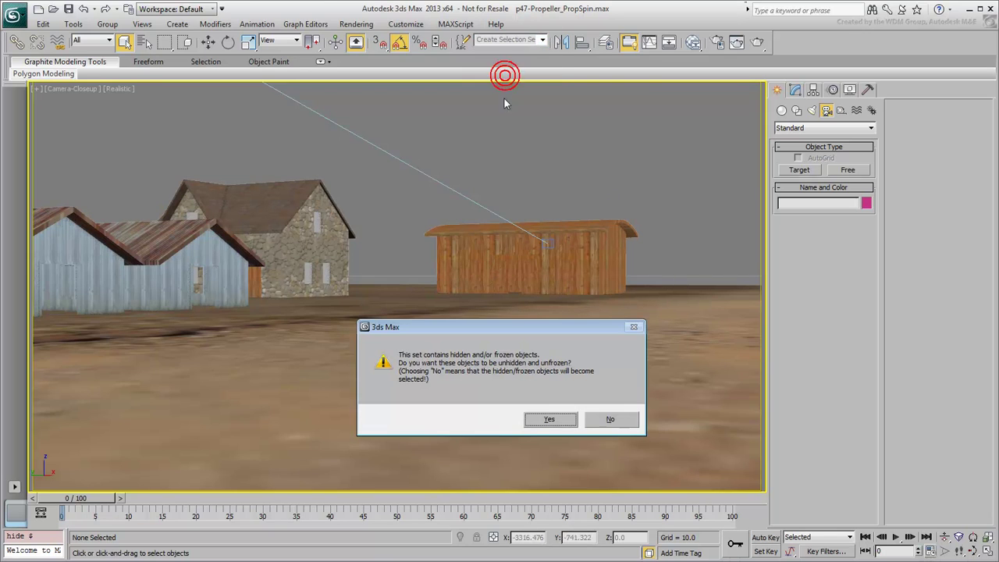
{"action": "left_click", "coordinate": [549, 420]}
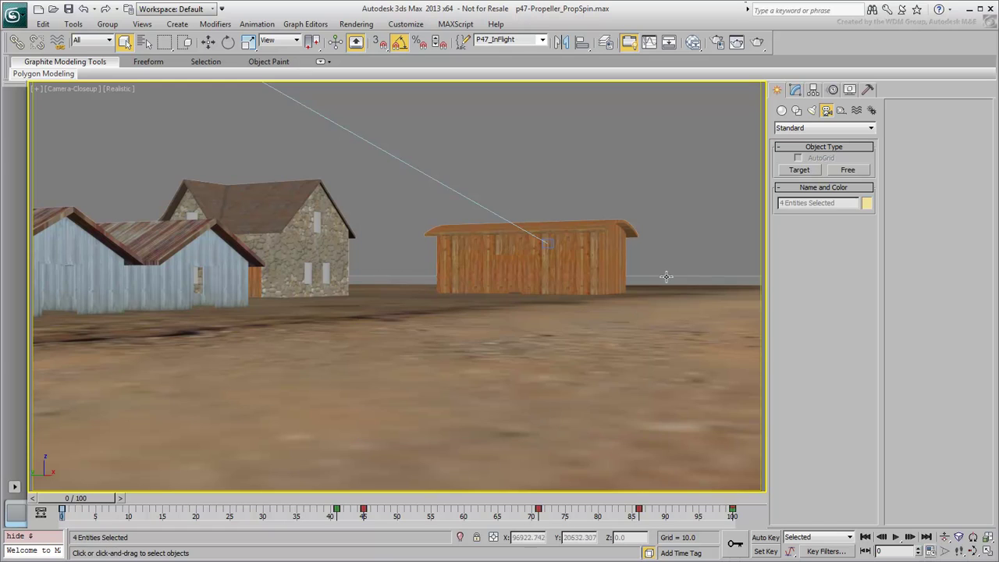
Look through Camera-Fly, scrub the flight animation, and clear the selection
{"action": "left_click", "coordinate": [69, 89]}
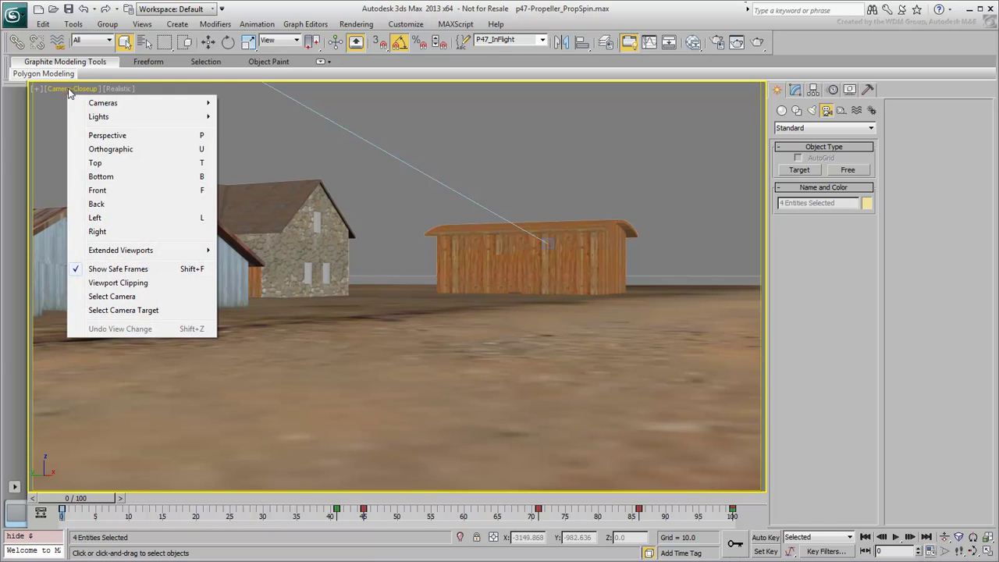
{"action": "mouse_move", "coordinate": [179, 102]}
{"action": "left_click", "coordinate": [255, 117]}
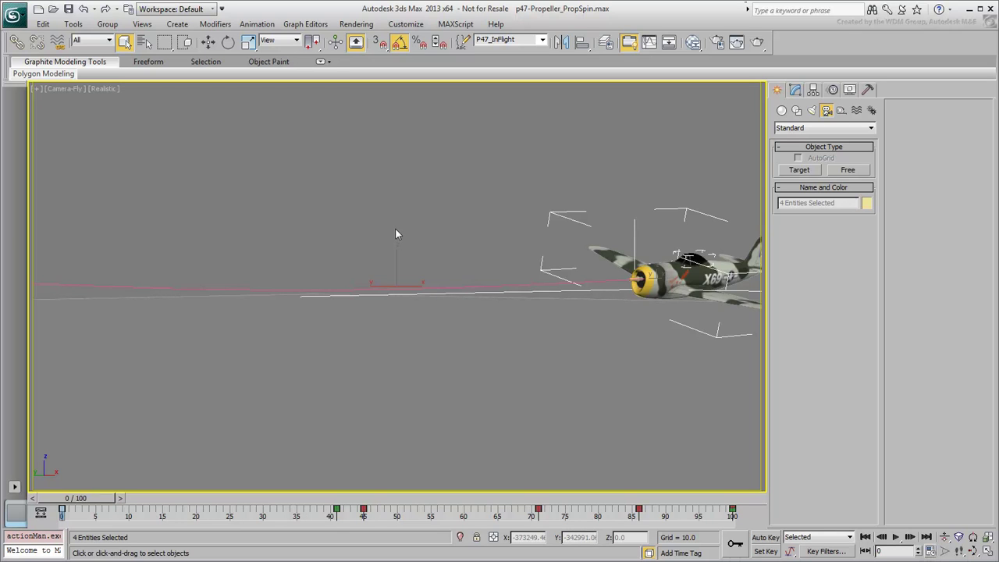
{"action": "mouse_move", "coordinate": [82, 504]}
{"action": "left_mouse_down"}
{"action": "mouse_move", "coordinate": [374, 503]}
{"action": "mouse_move", "coordinate": [732, 444]}
{"action": "mouse_move", "coordinate": [505, 498]}
{"action": "mouse_move", "coordinate": [83, 487]}
{"action": "left_mouse_up"}
{"action": "key", "text": "q"}
{"action": "left_click", "coordinate": [417, 441]}
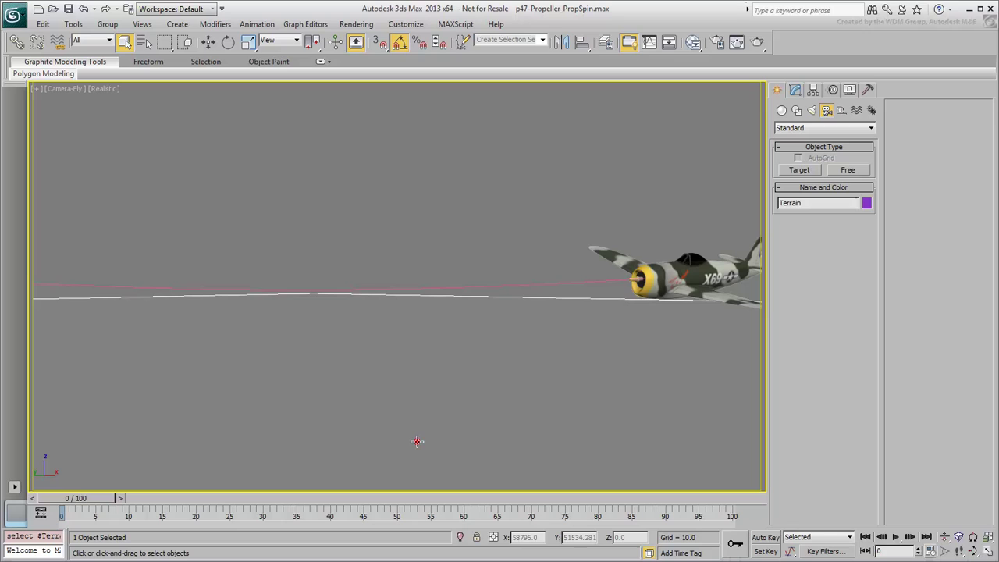
{"action": "left_click", "coordinate": [503, 218]}
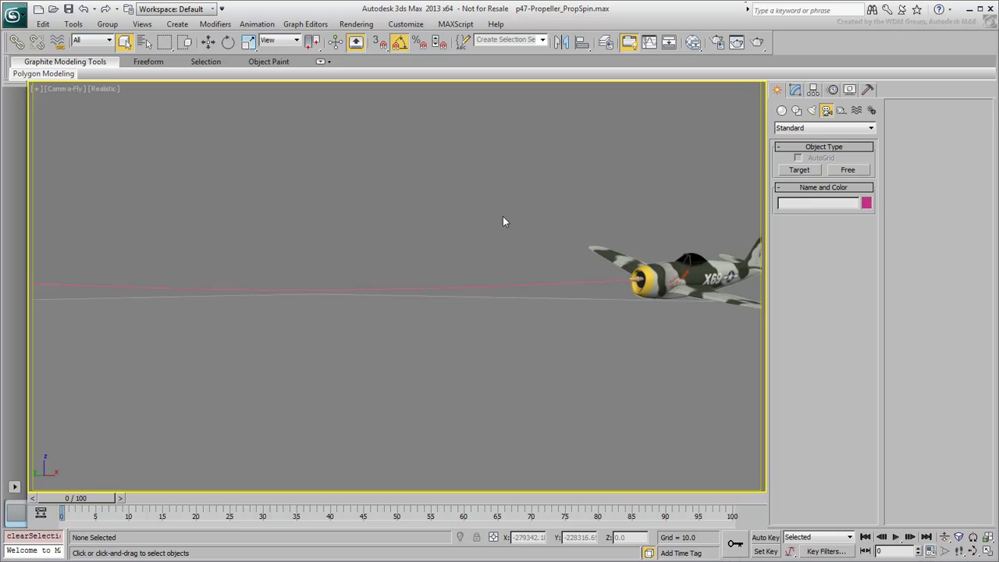
Draw a plane with Length and Width set to 200 and name it PropellerProxy
{"action": "left_click", "coordinate": [782, 110]}
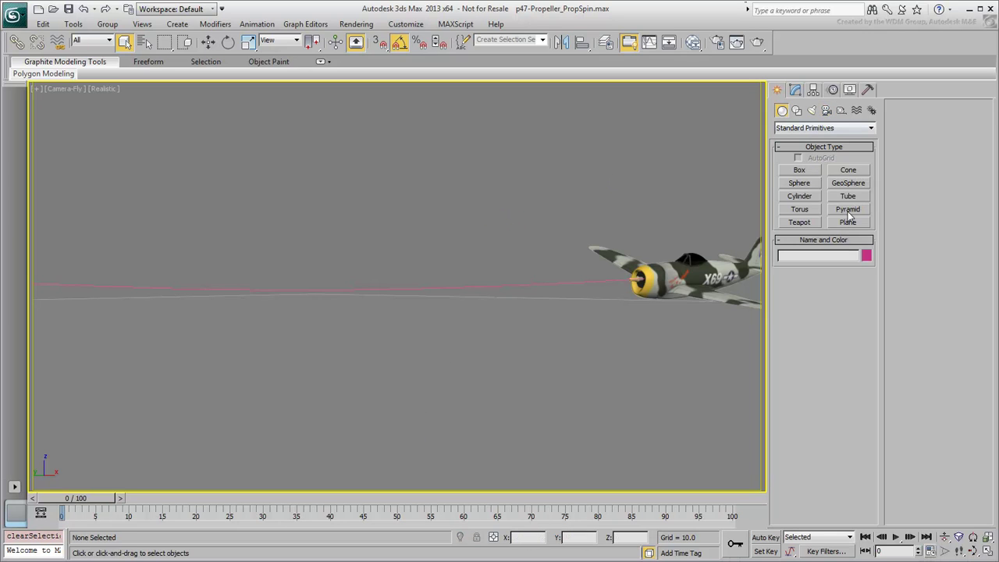
{"action": "left_click", "coordinate": [848, 223]}
{"action": "left_click_drag", "start_coordinate": [394, 427], "coordinate": [453, 423]}
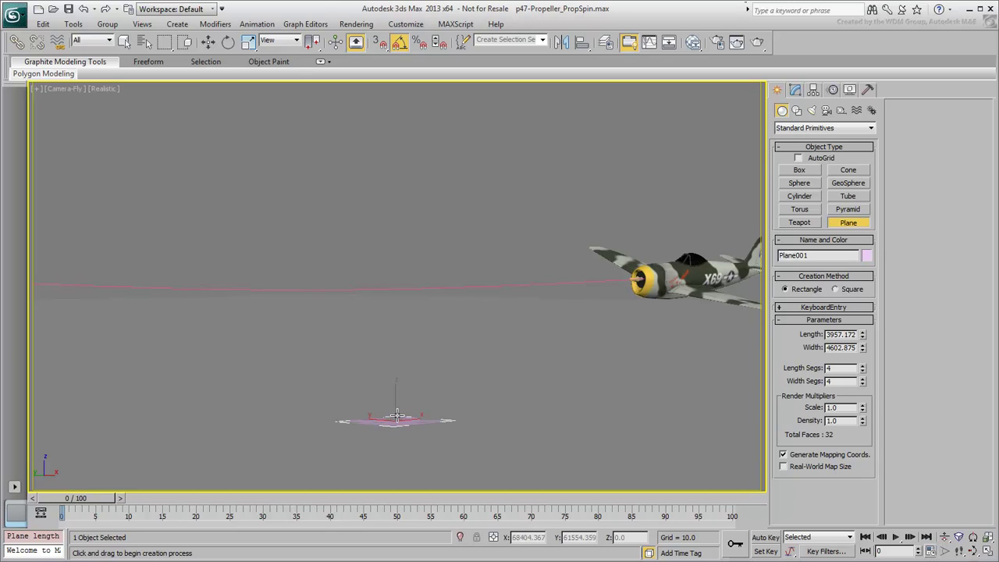
{"action": "double_click", "coordinate": [828, 335]}
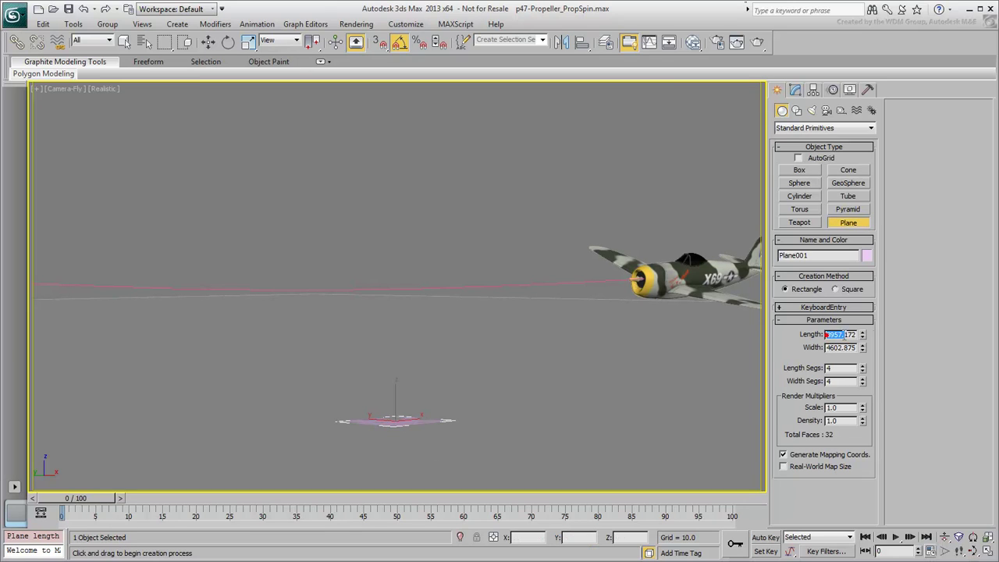
{"action": "type", "text": "200"}
{"action": "key", "text": "Tab"}
{"action": "type", "text": "2"}
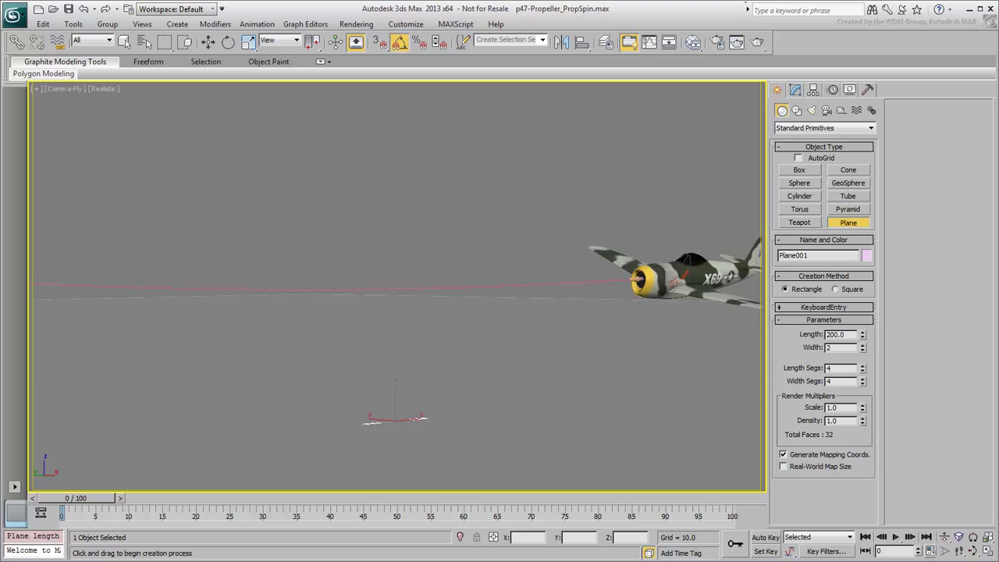
{"action": "key", "text": "Return"}
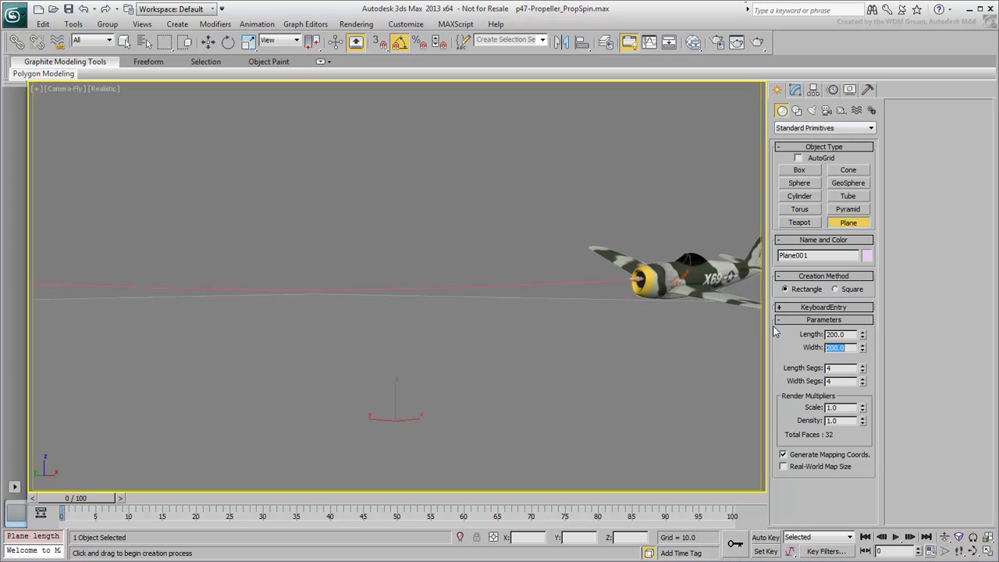
{"action": "double_click", "coordinate": [823, 255]}
{"action": "type", "text": "PropellerProxy"}
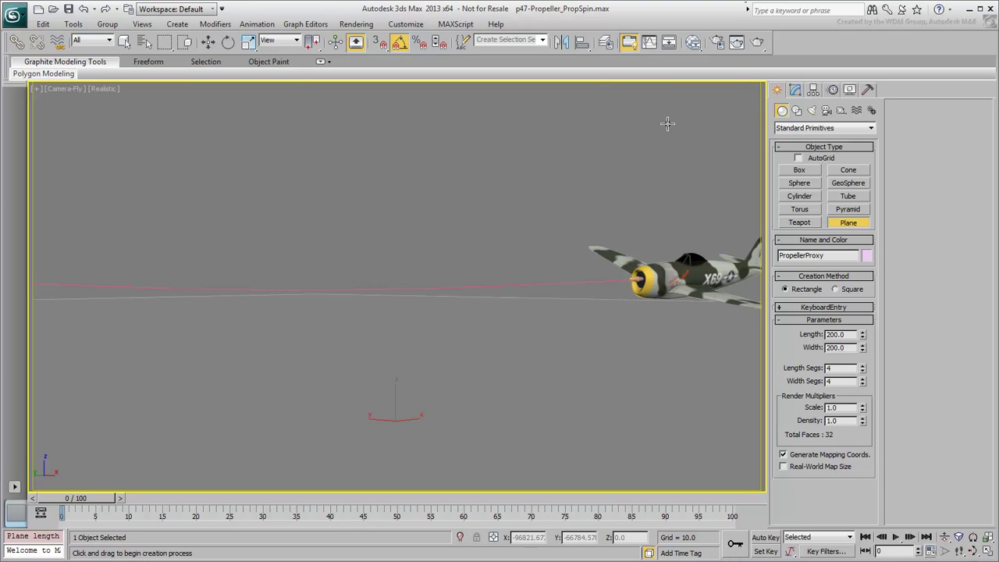
{"action": "left_click", "coordinate": [582, 42]}
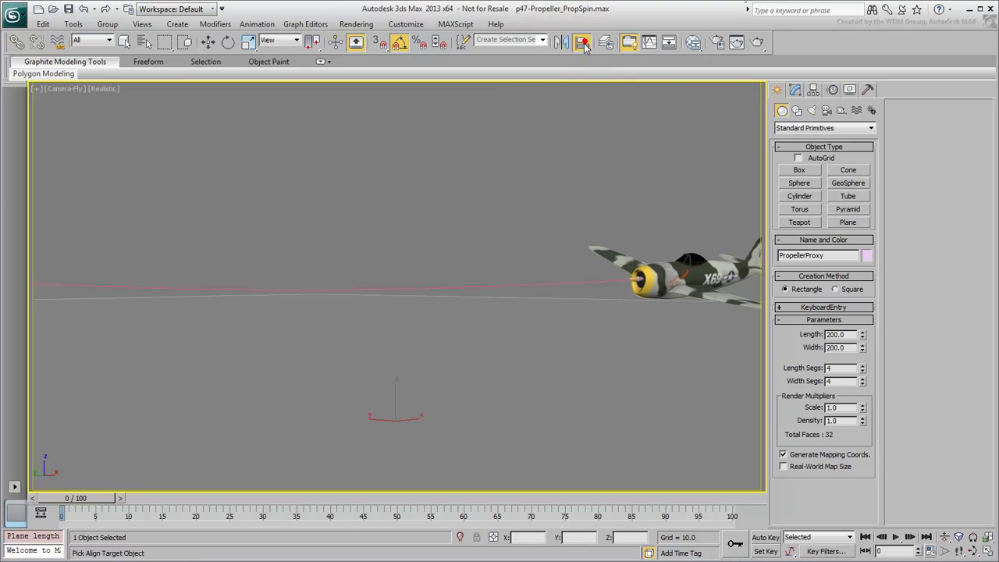
Align PropellerProxy to the propeller's position and orientation, then move it forward along local Z
{"action": "left_click", "coordinate": [681, 273]}
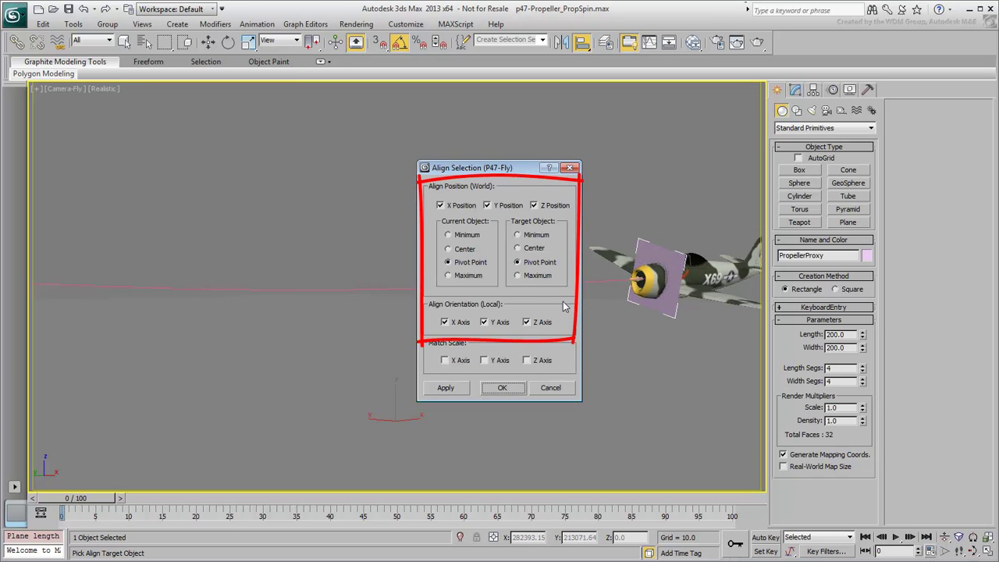
{"action": "left_click", "coordinate": [490, 388]}
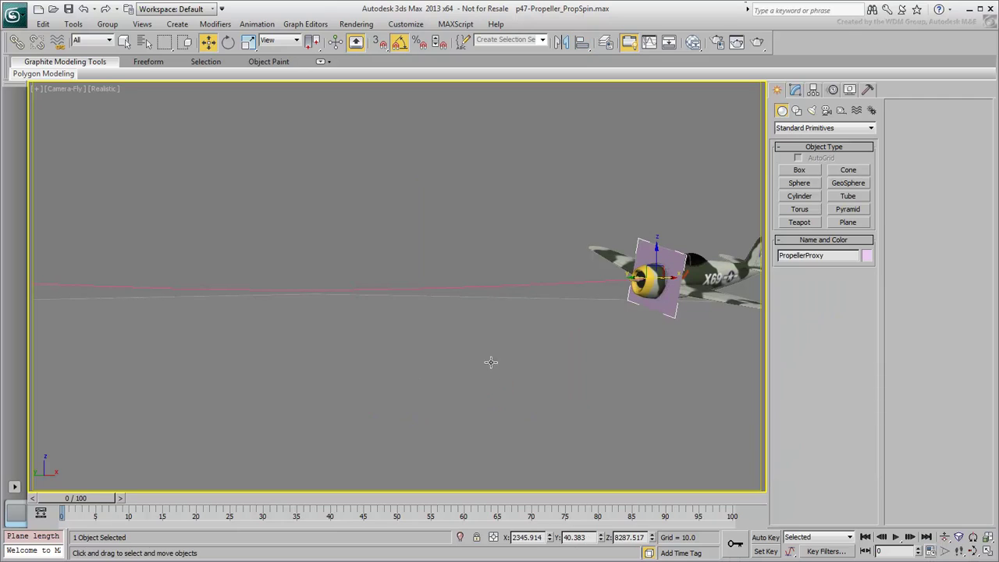
{"action": "left_click", "coordinate": [296, 41]}
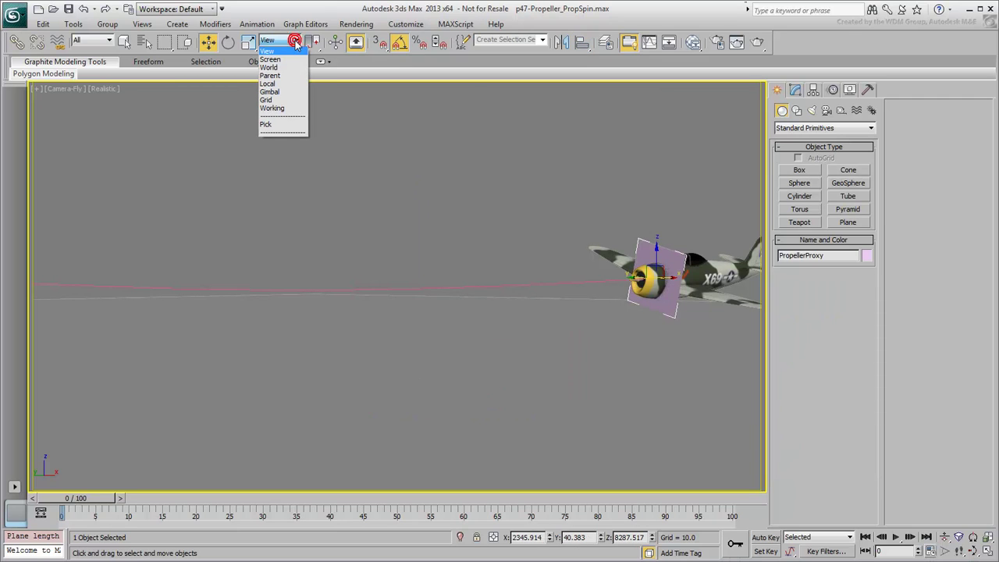
{"action": "left_click", "coordinate": [275, 83]}
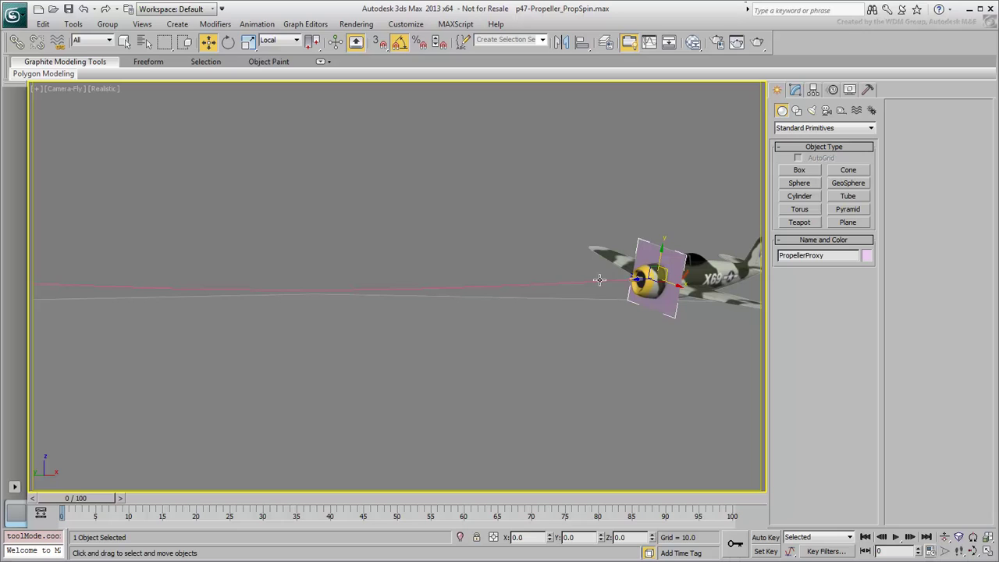
{"action": "left_click_drag", "start_coordinate": [638, 280], "coordinate": [619, 280]}
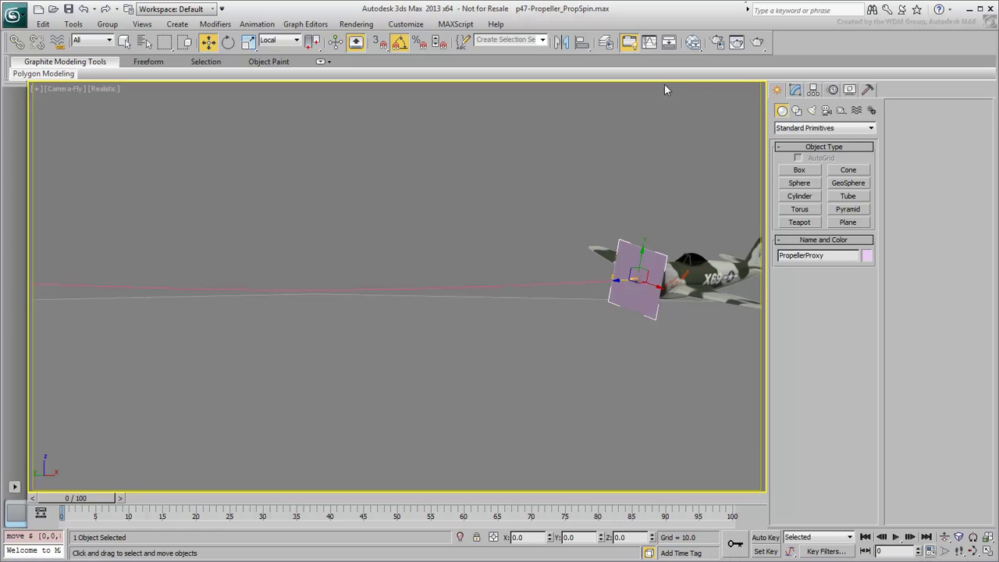
Assign a new Standard material, Material #27, with black diffuse colour to PropellerProxy
{"action": "left_click", "coordinate": [694, 47]}
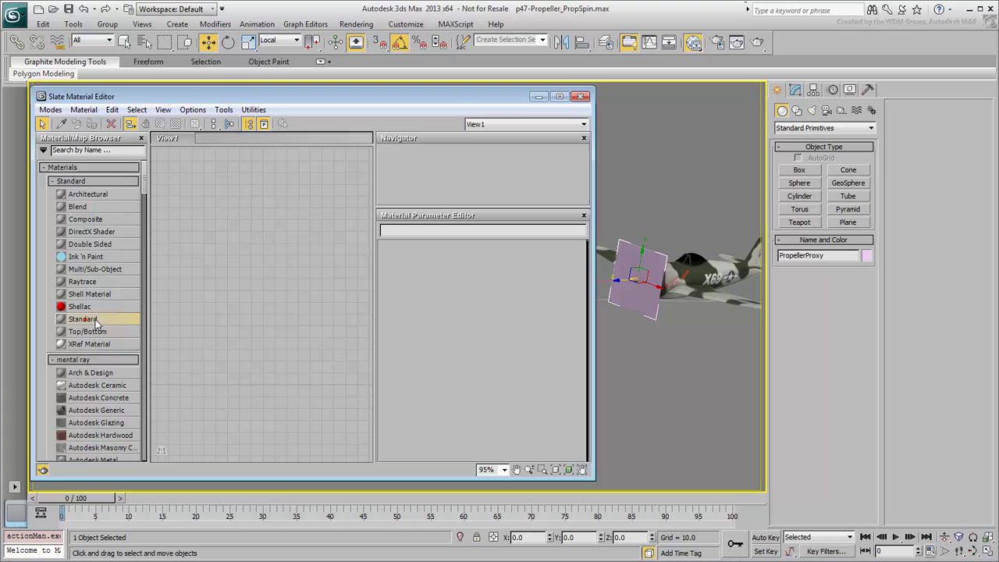
{"action": "left_click_drag", "start_coordinate": [306, 256], "coordinate": [307, 257]}
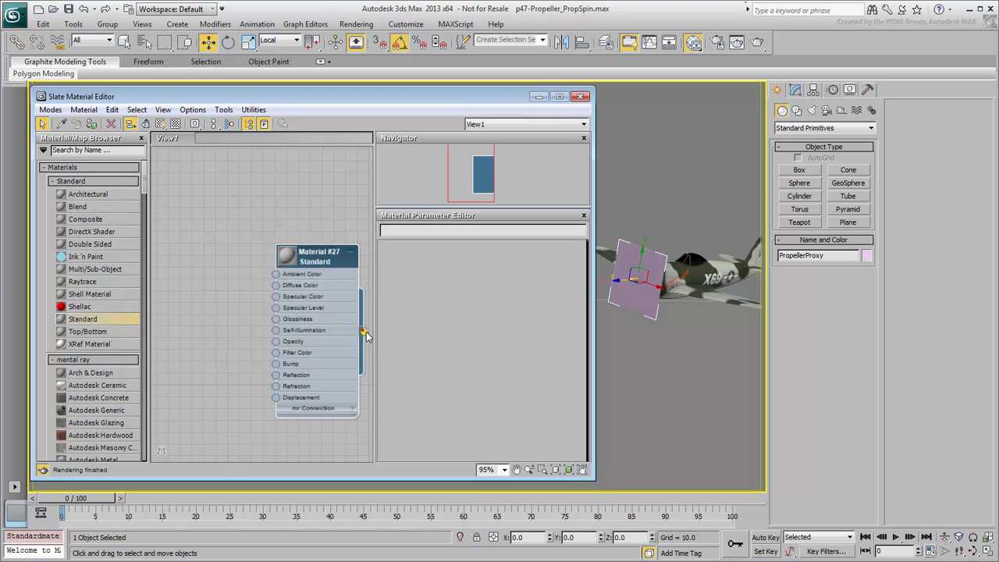
{"action": "left_click_drag", "start_coordinate": [364, 331], "coordinate": [634, 264]}
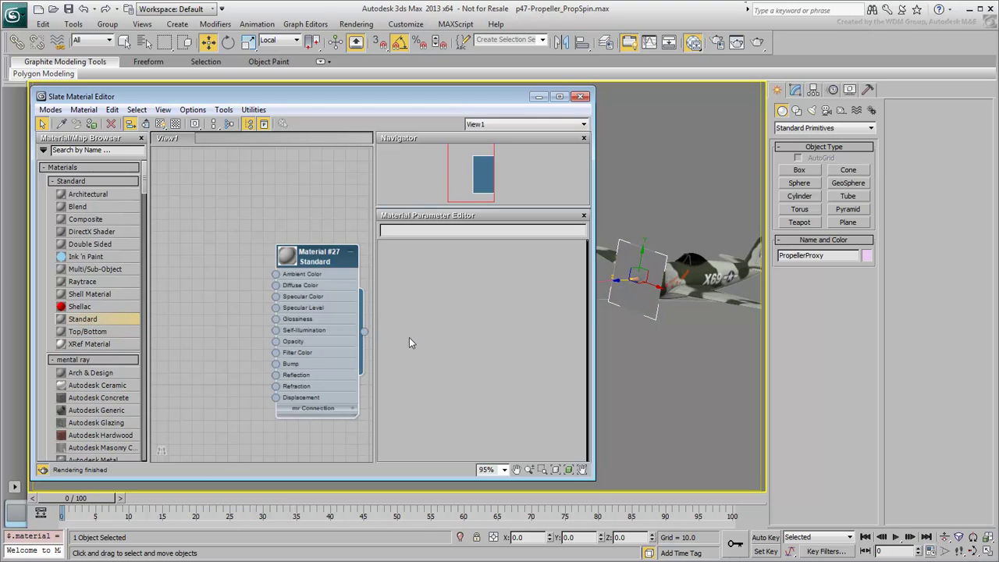
{"action": "double_click", "coordinate": [325, 264]}
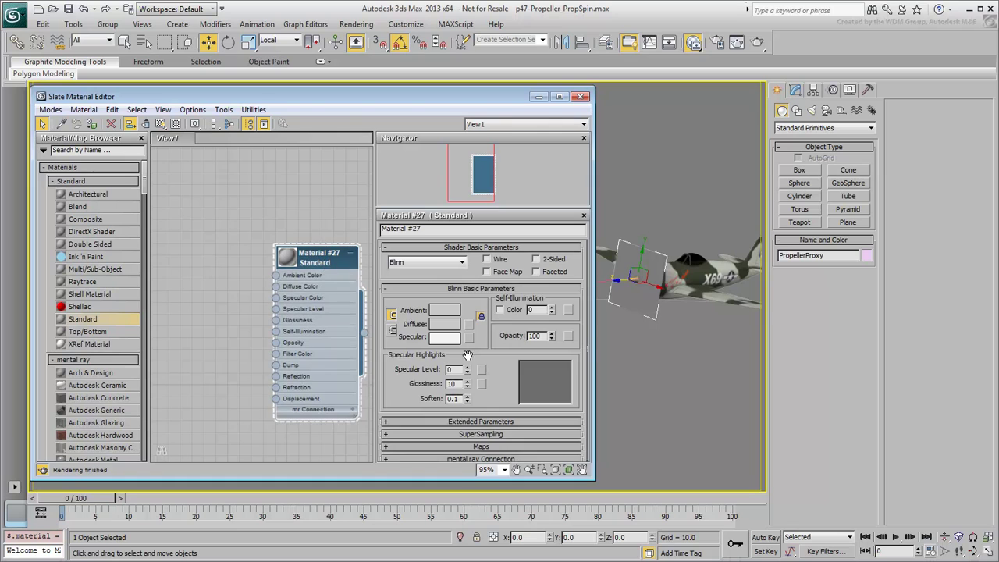
{"action": "left_click", "coordinate": [445, 325]}
{"action": "left_click_drag", "start_coordinate": [365, 135], "coordinate": [364, 80]}
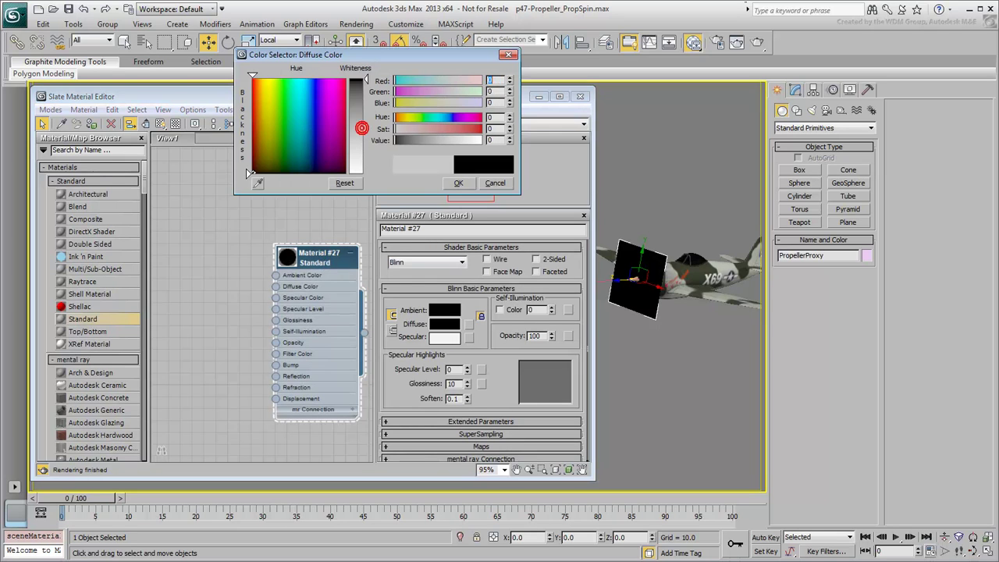
{"action": "left_click", "coordinate": [452, 184]}
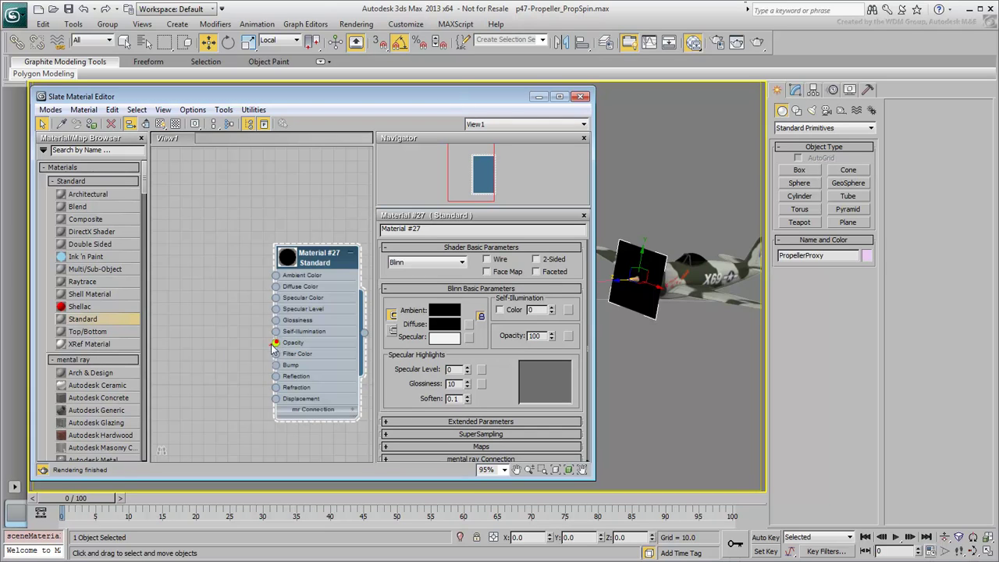
Load the prop-opc_0000.png sequence, frames 0–9, as bitmap Map #22 in Material #27's opacity
{"action": "left_click_drag", "start_coordinate": [229, 361], "coordinate": [231, 364]}
{"action": "mouse_move", "coordinate": [242, 369]}
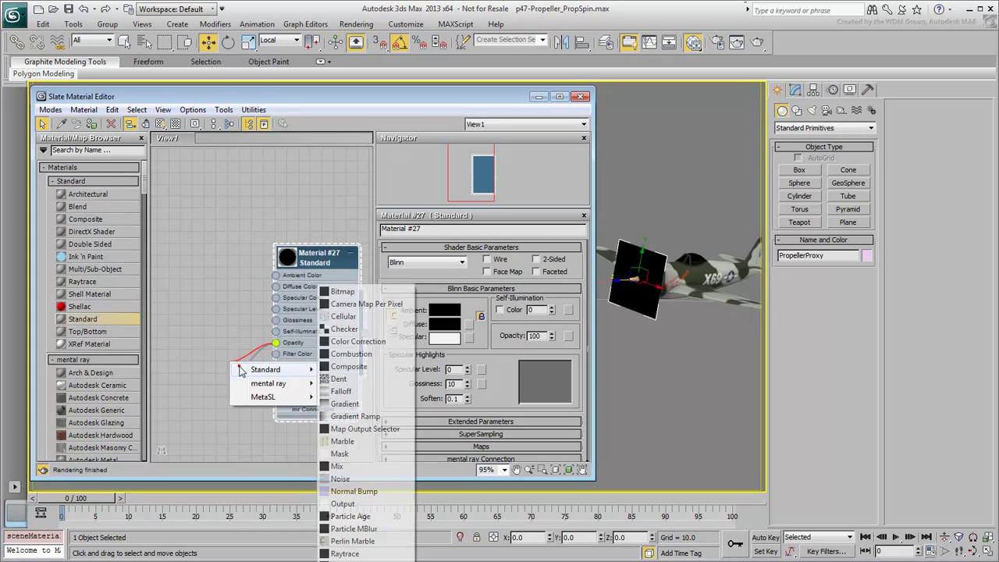
{"action": "left_click", "coordinate": [357, 293]}
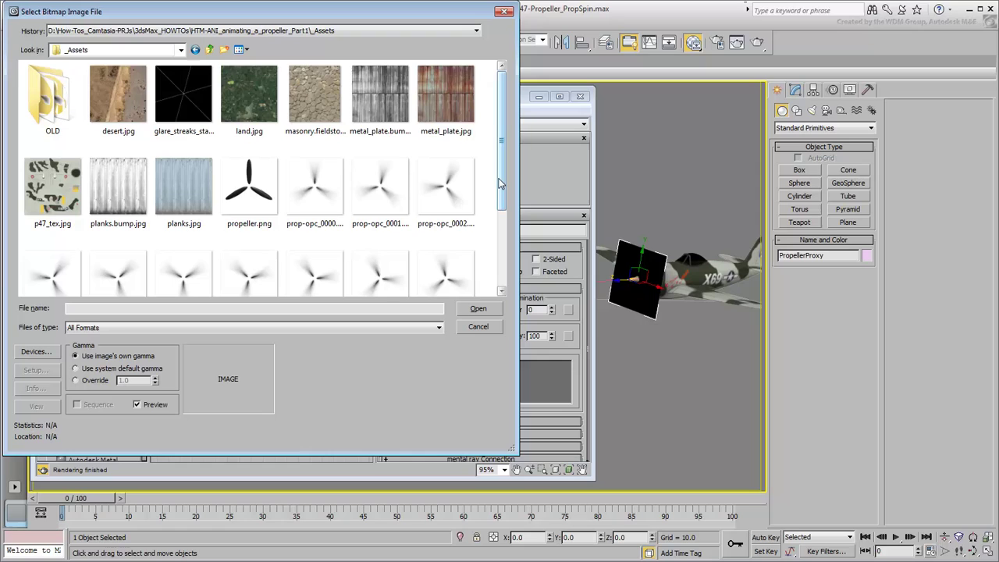
{"action": "left_click", "coordinate": [318, 201]}
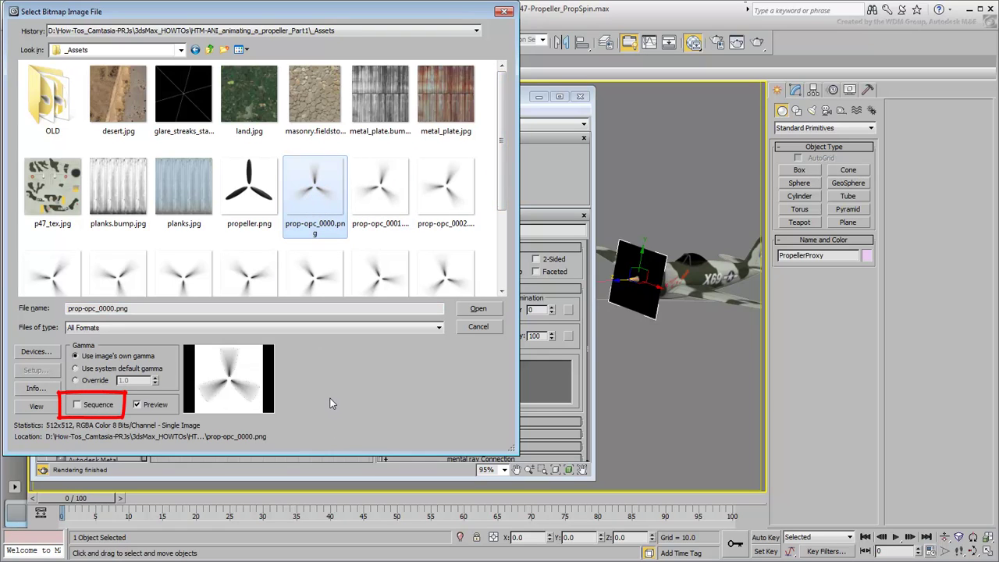
{"action": "left_click", "coordinate": [76, 404]}
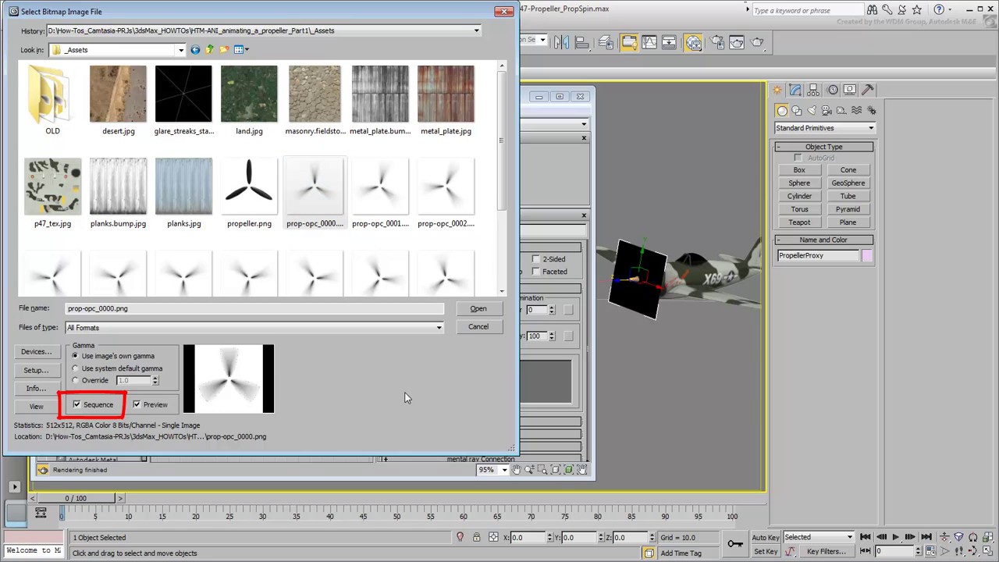
{"action": "left_click", "coordinate": [476, 311]}
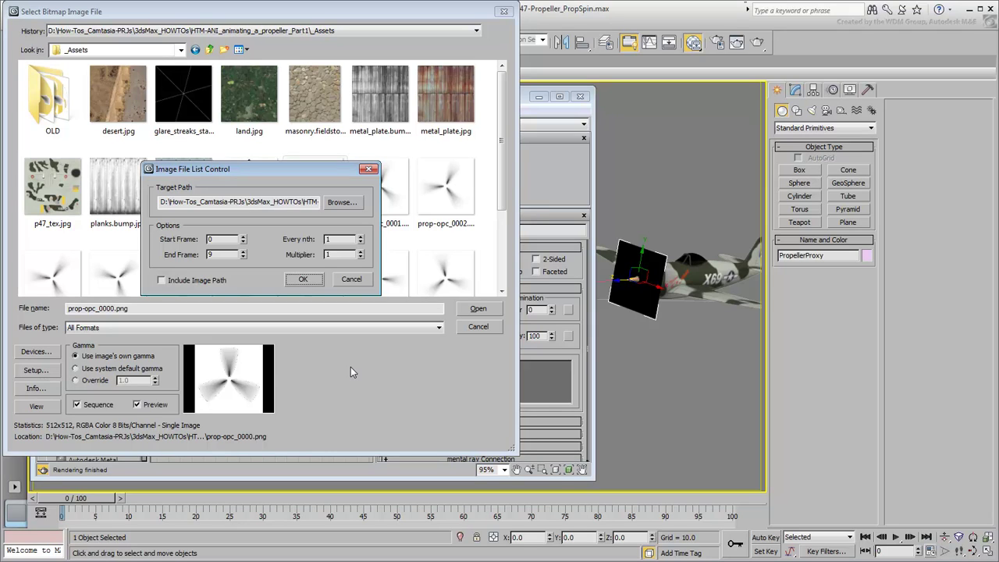
{"action": "left_click", "coordinate": [304, 280]}
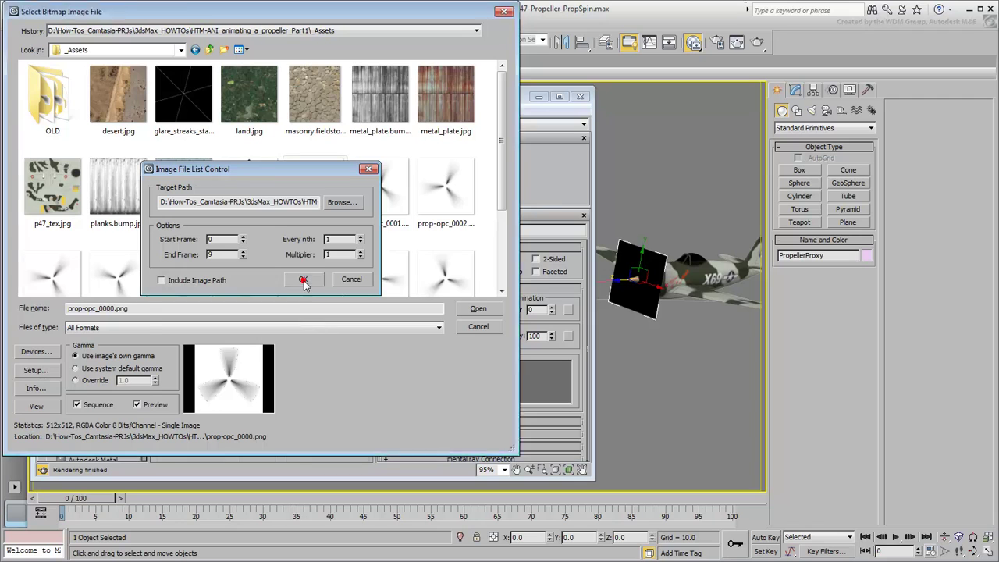
Set Map #22 to Alpha mono output and Alpha as Gray RGB output, then test-render
{"action": "left_click", "coordinate": [197, 365]}
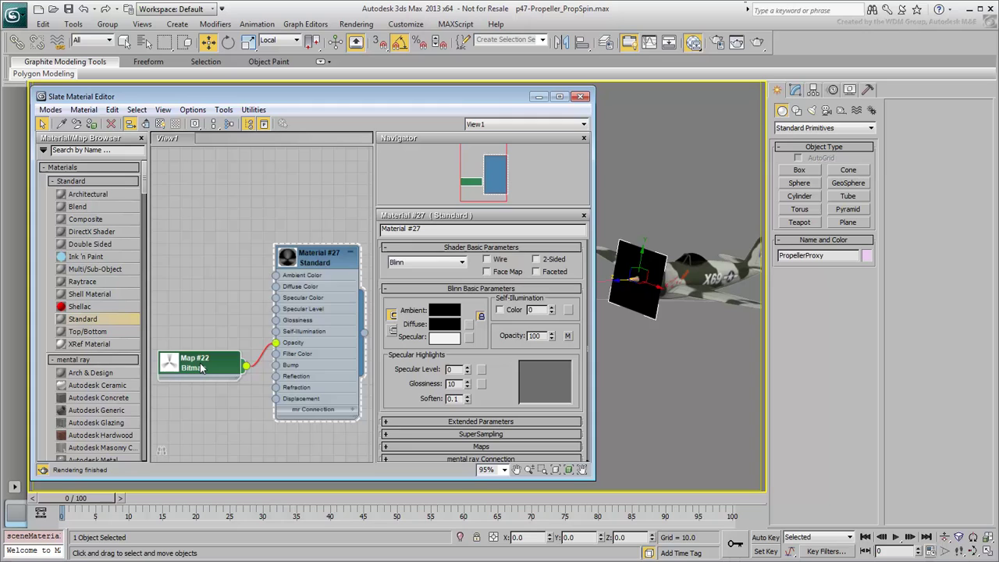
{"action": "double_click", "coordinate": [196, 364]}
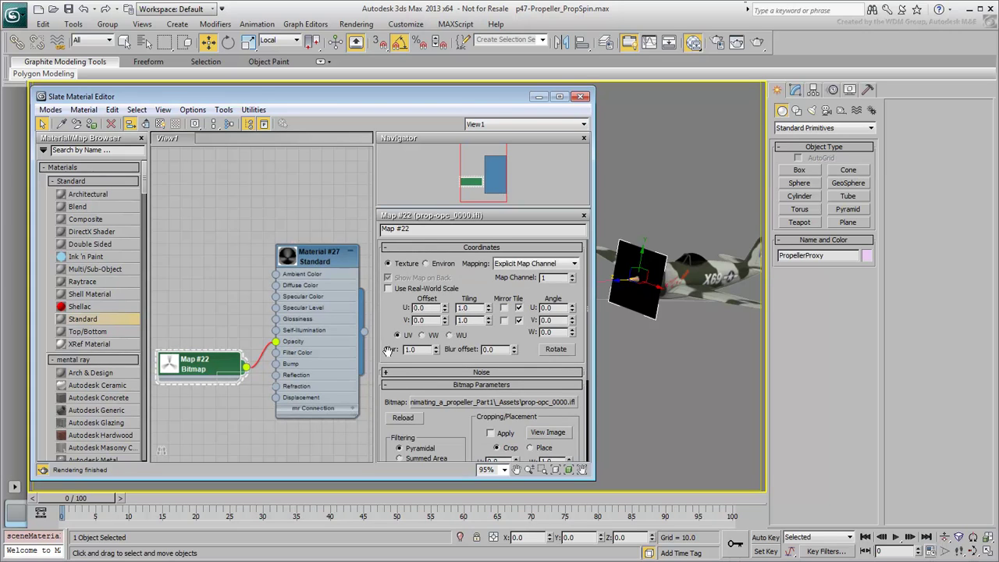
{"action": "left_click_drag", "start_coordinate": [386, 359], "coordinate": [384, 173]}
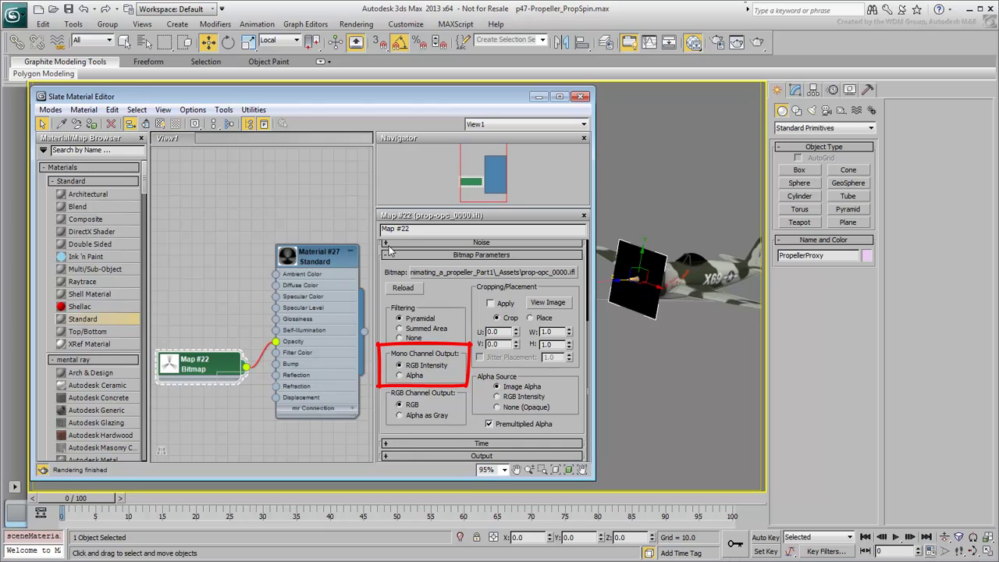
{"action": "left_click", "coordinate": [399, 376]}
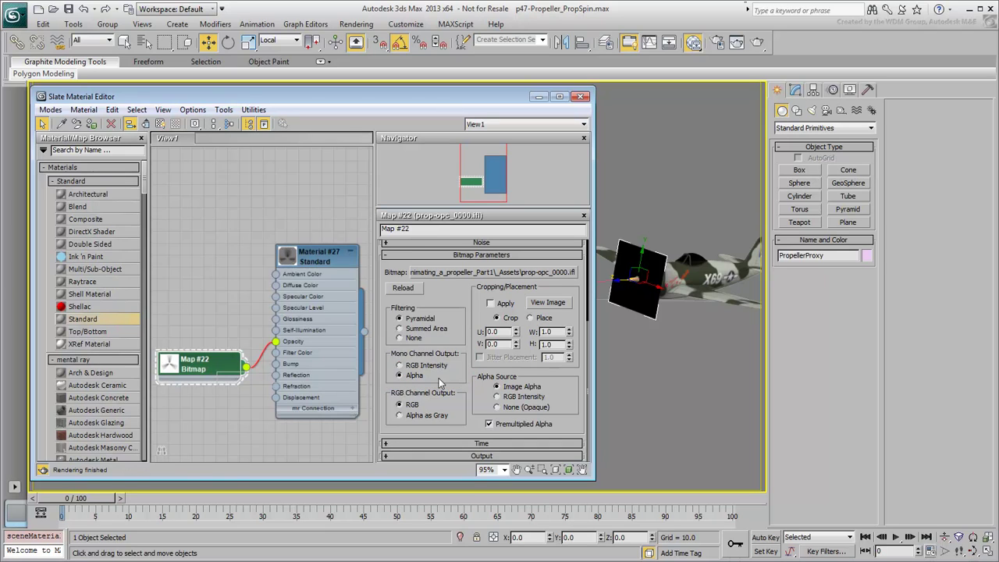
{"action": "left_click", "coordinate": [399, 416]}
{"action": "left_click", "coordinate": [757, 43]}
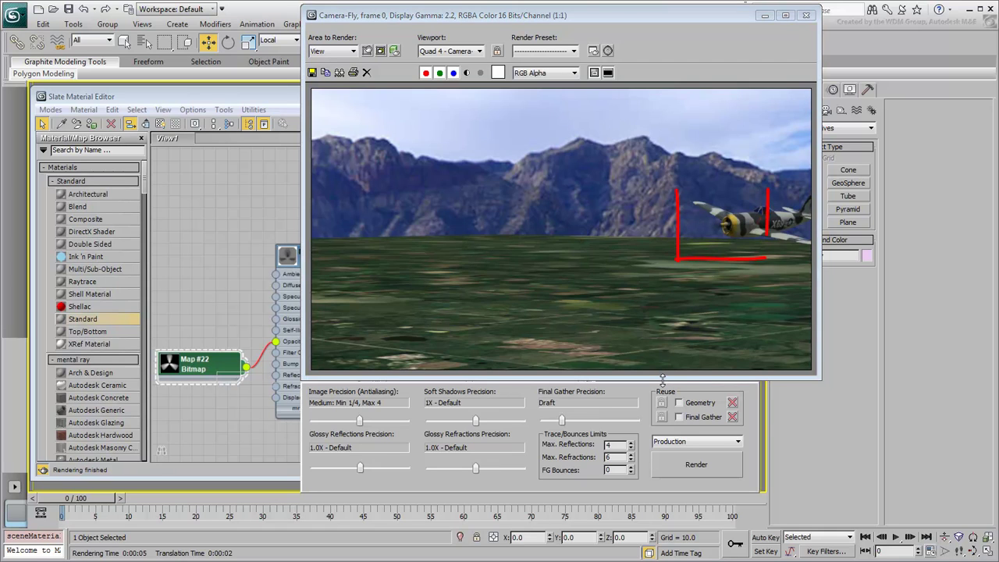
Link PropellerProxy to the plane body so it follows the flight
{"action": "left_click", "coordinate": [806, 15]}
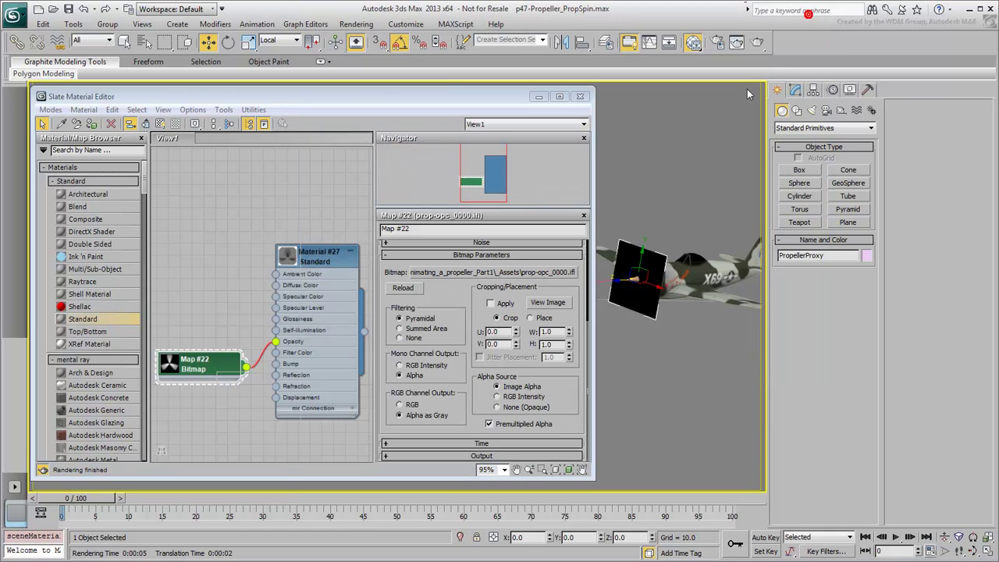
{"action": "left_click", "coordinate": [538, 97]}
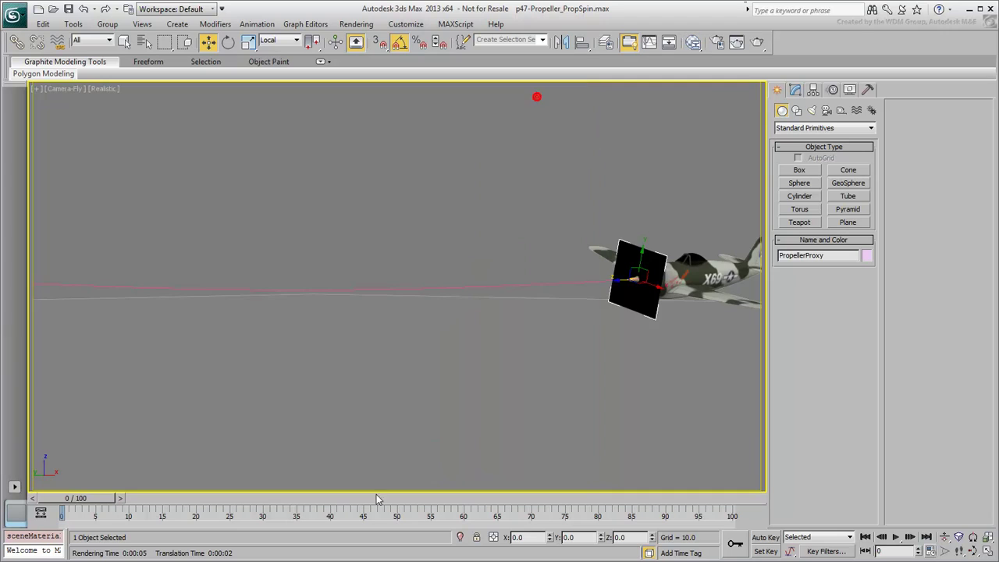
{"action": "mouse_move", "coordinate": [83, 504]}
{"action": "left_mouse_down"}
{"action": "mouse_move", "coordinate": [160, 502]}
{"action": "mouse_move", "coordinate": [78, 505]}
{"action": "left_mouse_up"}
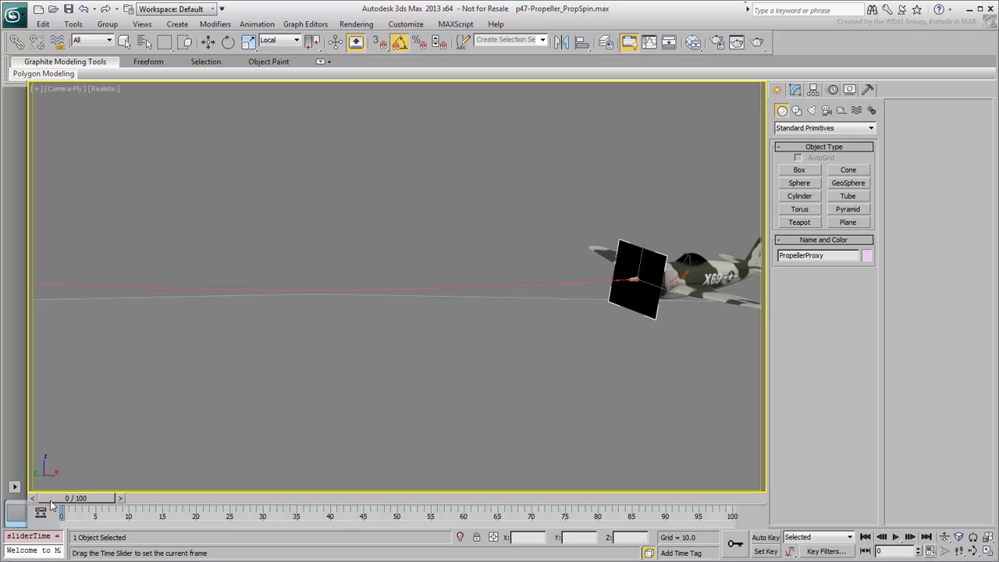
{"action": "key", "text": "w"}
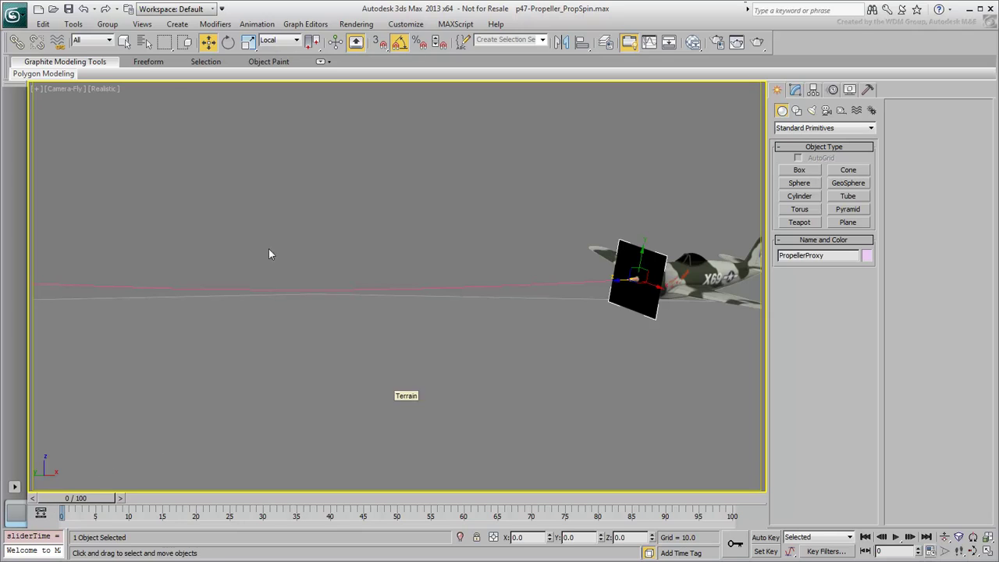
{"action": "left_click", "coordinate": [16, 41]}
{"action": "left_click_drag", "start_coordinate": [630, 288], "coordinate": [712, 273]}
{"action": "left_click_drag", "start_coordinate": [94, 500], "coordinate": [349, 488]}
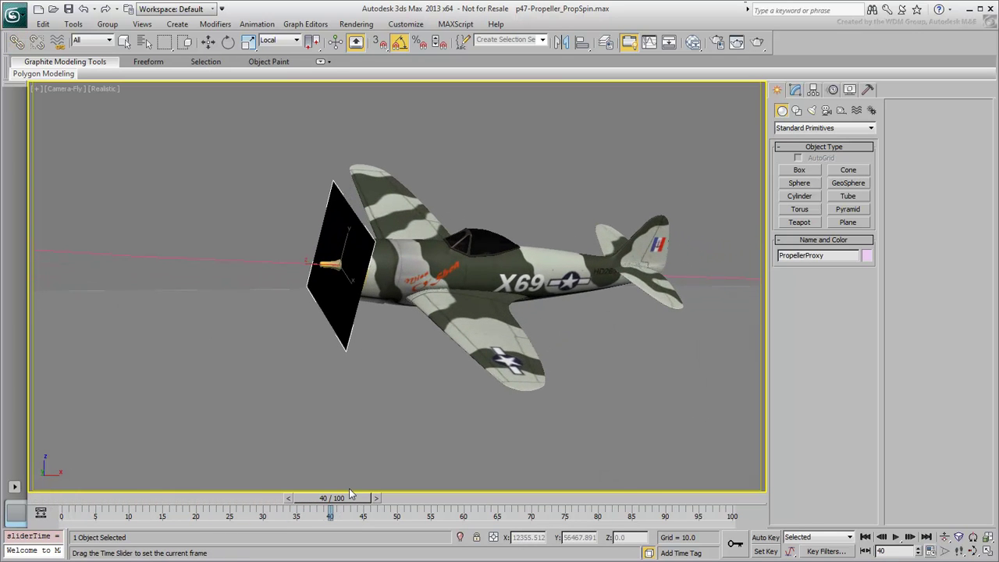
Render the Camera-Fly view at frames 40 and 100
{"action": "left_click", "coordinate": [735, 41]}
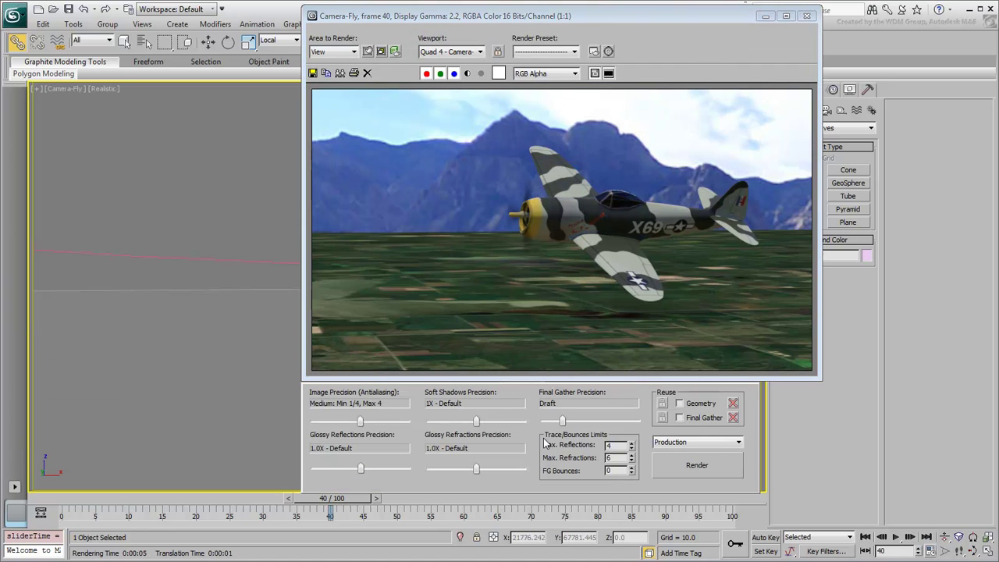
{"action": "left_click_drag", "start_coordinate": [331, 498], "coordinate": [754, 501]}
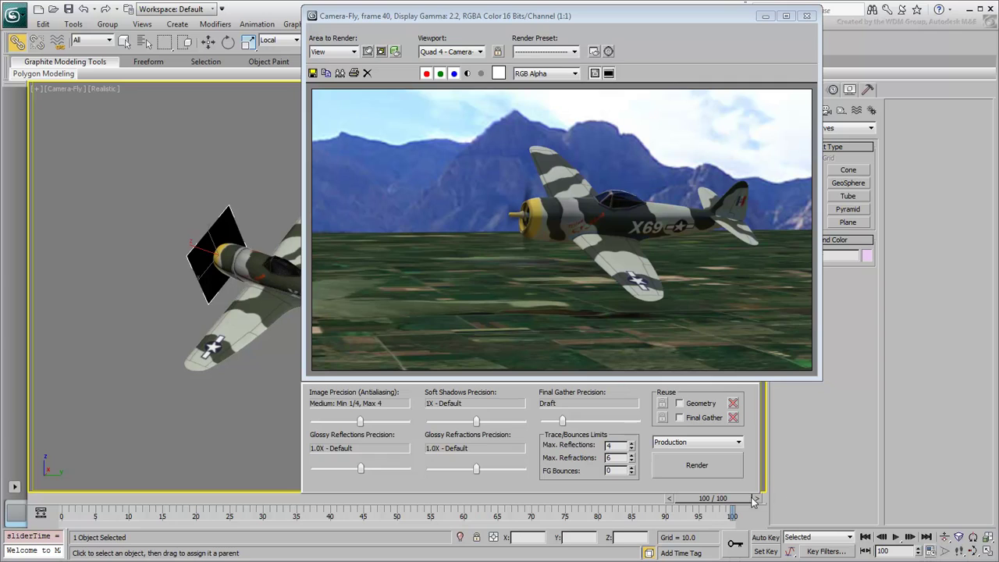
{"action": "left_click", "coordinate": [687, 468]}
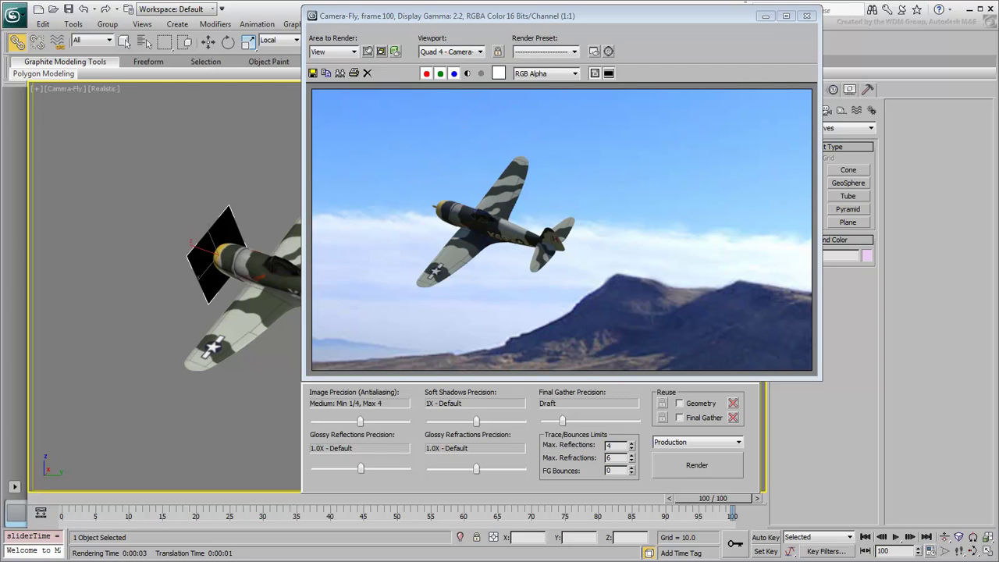
Make Material #27 2-Sided and re-render frame 100
{"action": "key", "text": "m"}
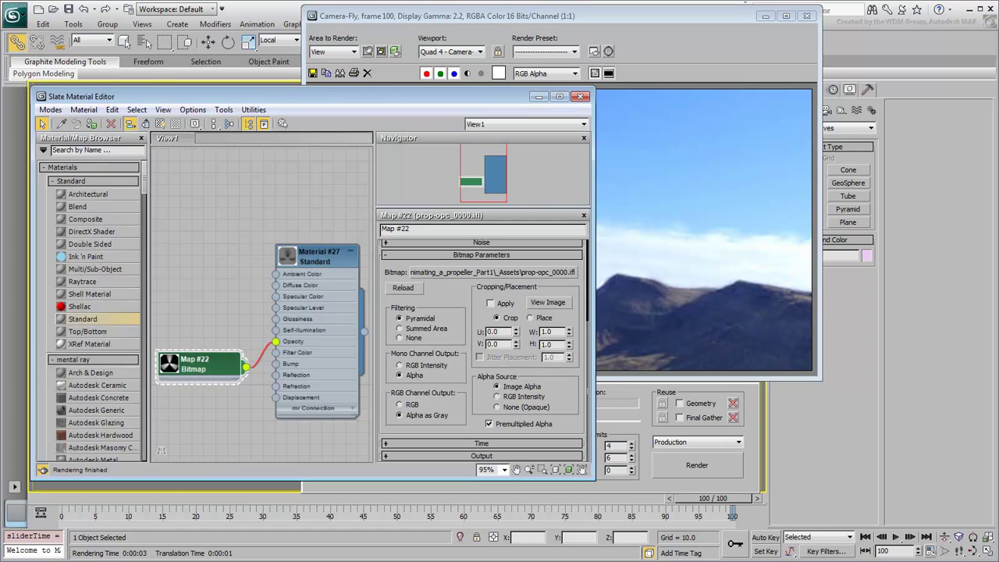
{"action": "double_click", "coordinate": [324, 254]}
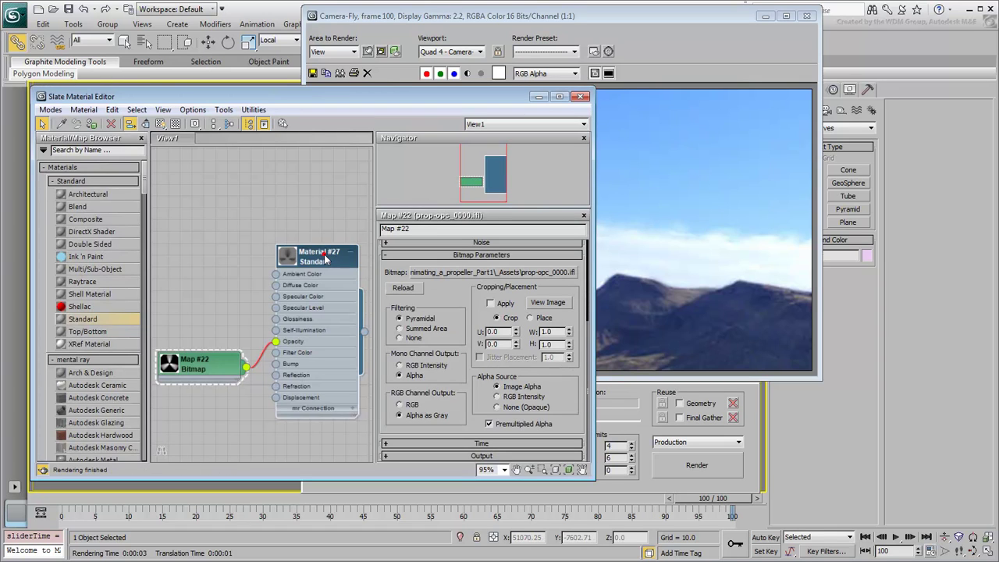
{"action": "left_click", "coordinate": [535, 260]}
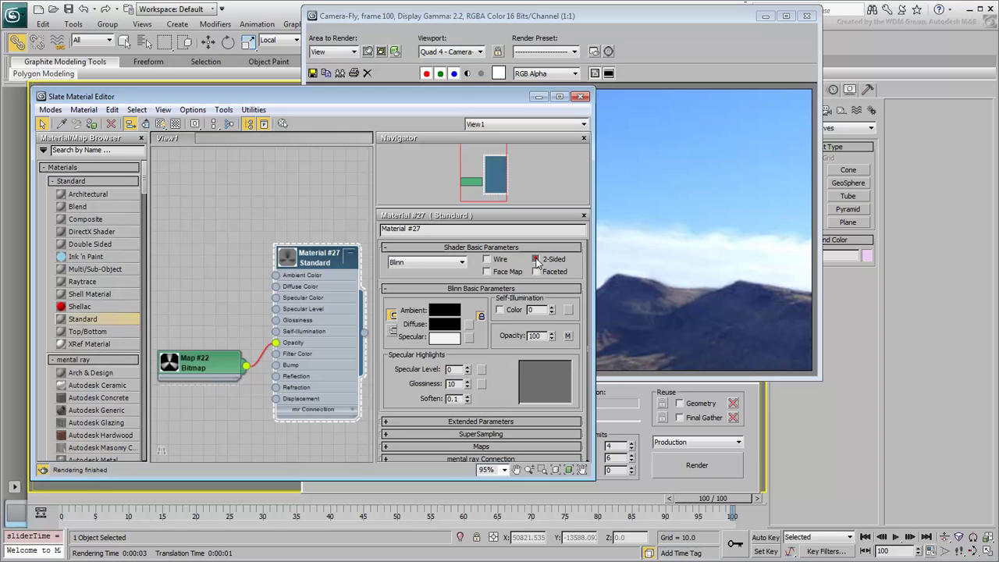
{"action": "left_click", "coordinate": [536, 97]}
{"action": "left_click", "coordinate": [704, 473]}
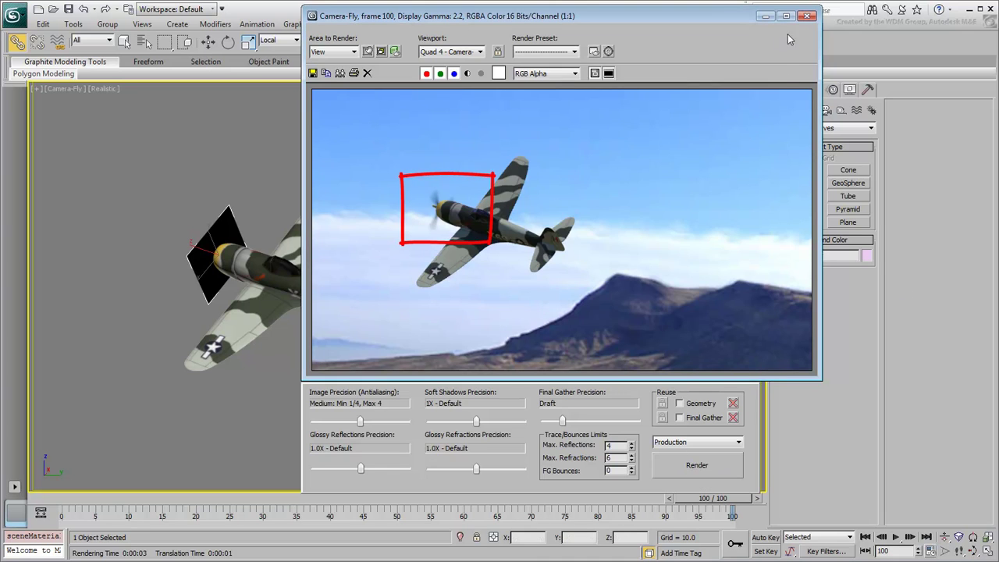
{"action": "left_click", "coordinate": [806, 16]}
Insert Composite Map #23 into the opacity wire with the propeller bitmap as Layer 1
{"action": "key", "text": "m"}
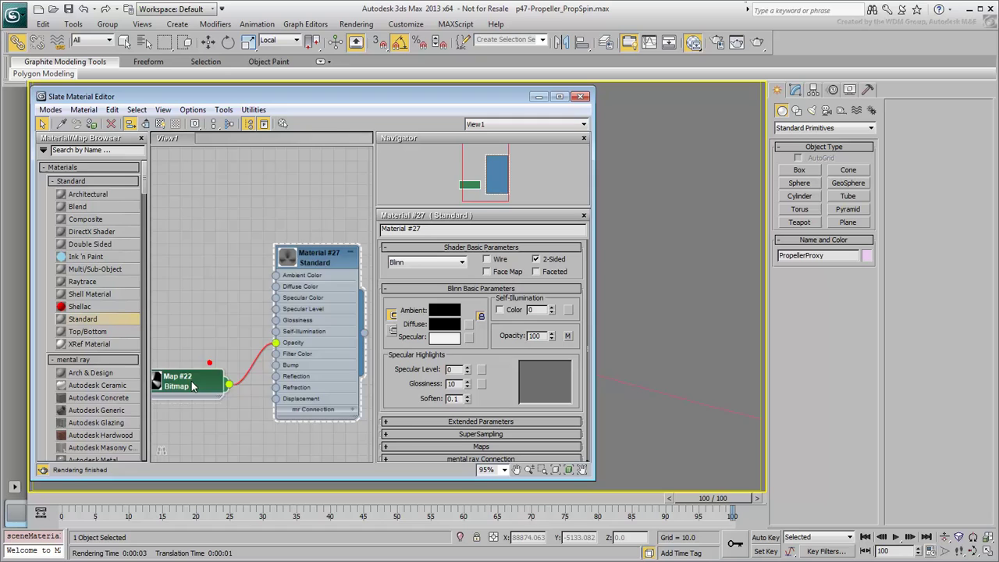
{"action": "left_click", "coordinate": [92, 359]}
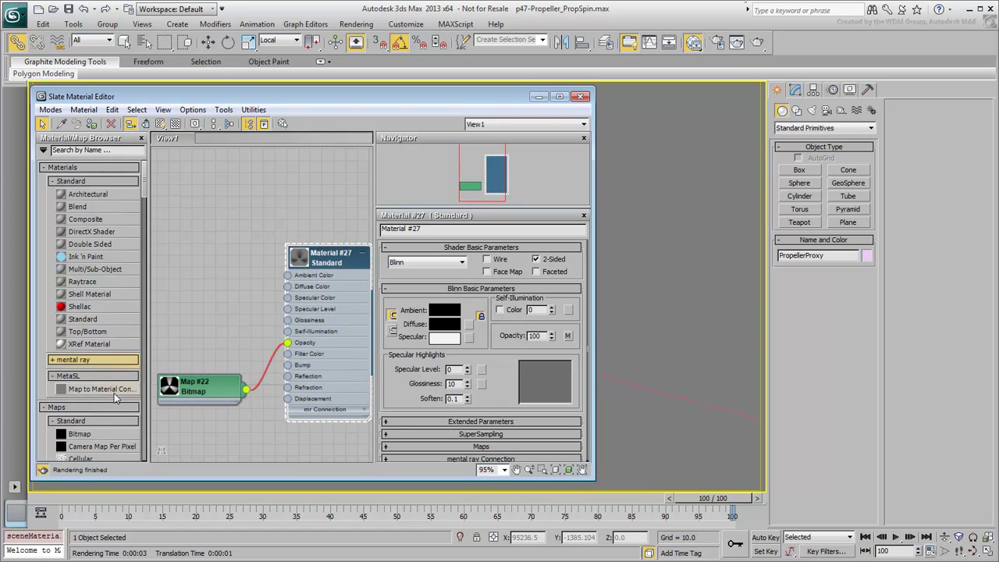
{"action": "scroll", "coordinate": [86, 312], "scroll_direction": "down", "scroll_amount": 5}
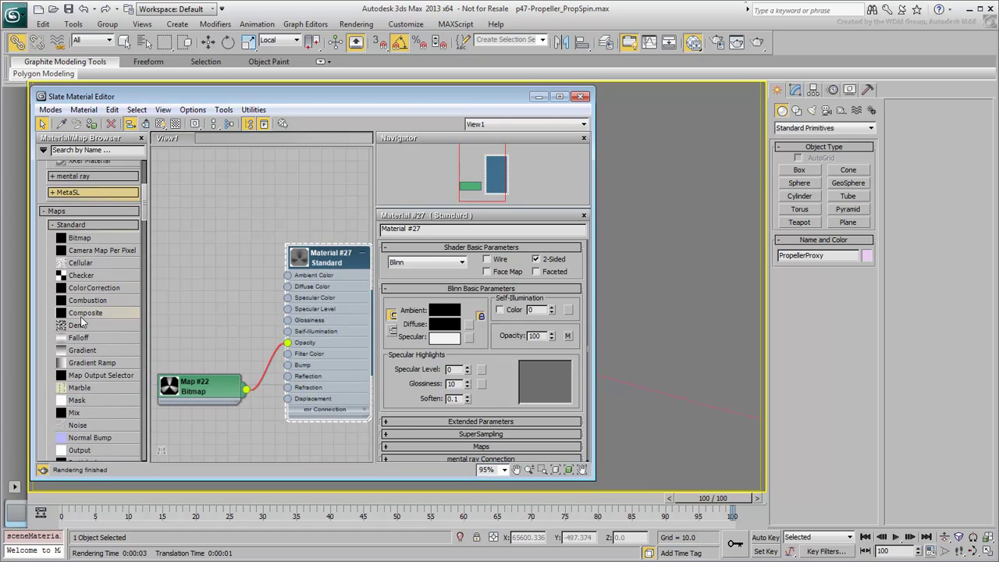
{"action": "left_click_drag", "start_coordinate": [85, 317], "coordinate": [267, 367]}
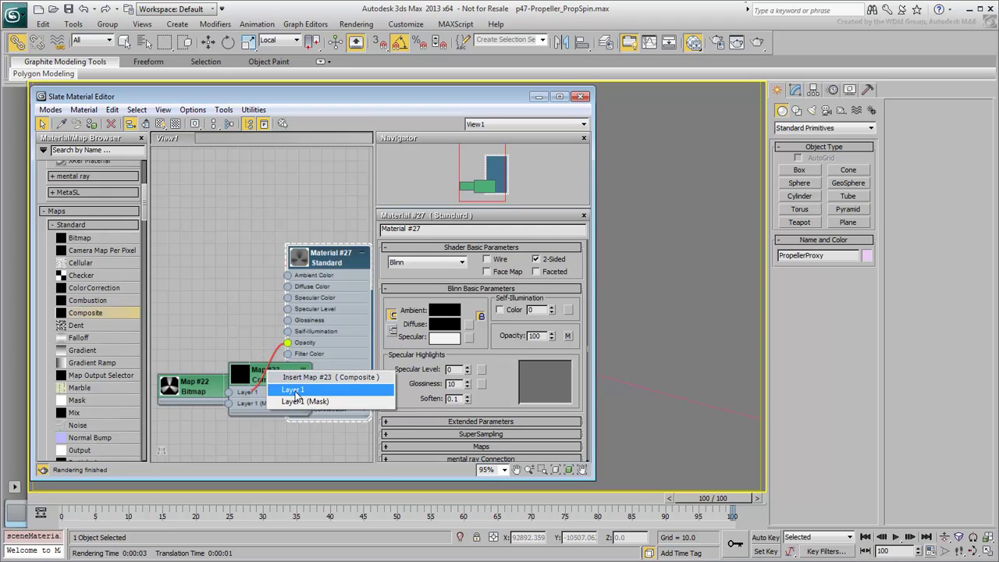
{"action": "left_click", "coordinate": [293, 390]}
{"action": "left_click_drag", "start_coordinate": [195, 386], "coordinate": [160, 232]}
{"action": "left_click_drag", "start_coordinate": [279, 379], "coordinate": [242, 353]}
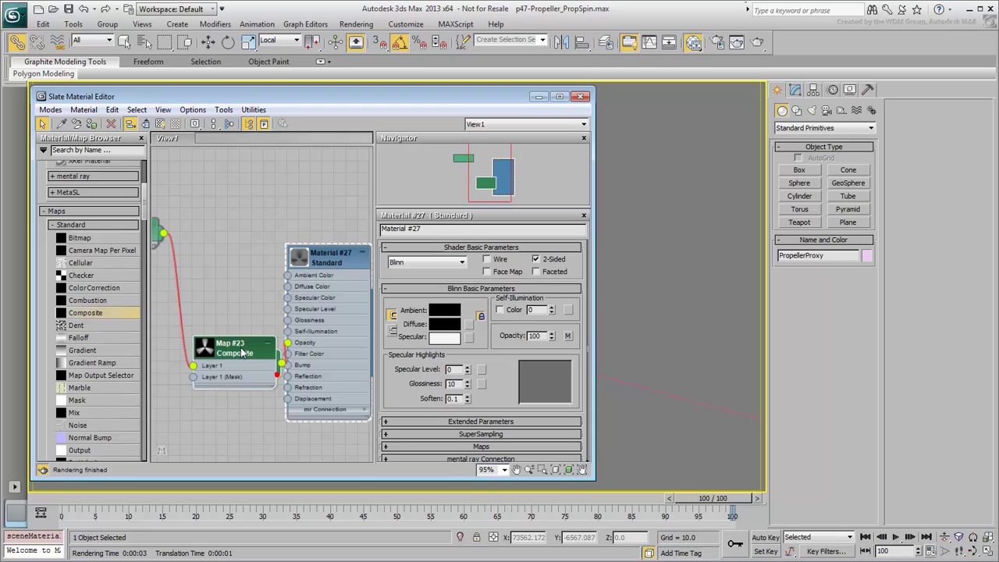
{"action": "scroll", "coordinate": [269, 304], "scroll_direction": "down", "scroll_amount": 2}
{"action": "left_click_drag", "start_coordinate": [166, 244], "coordinate": [168, 296]}
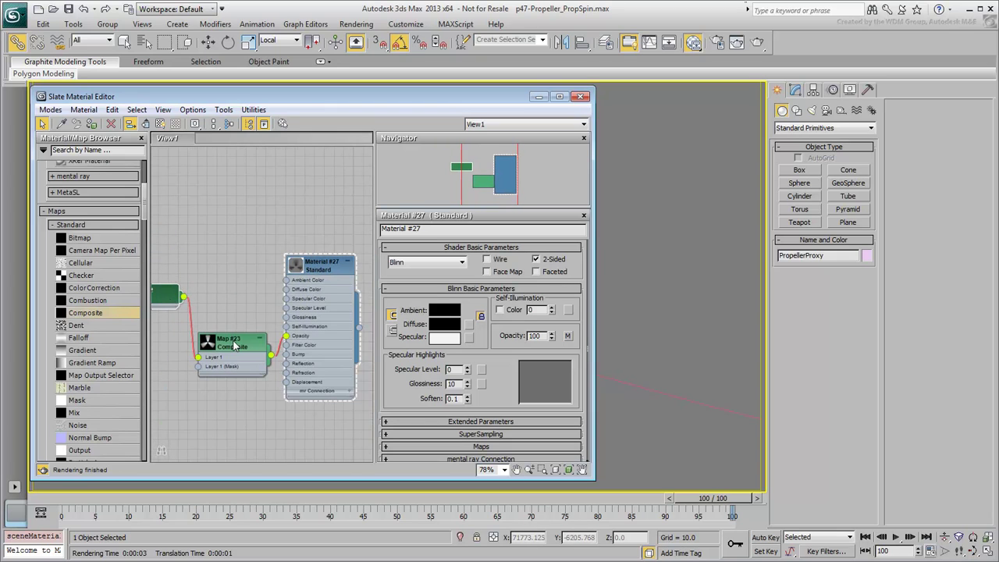
{"action": "double_click", "coordinate": [234, 344]}
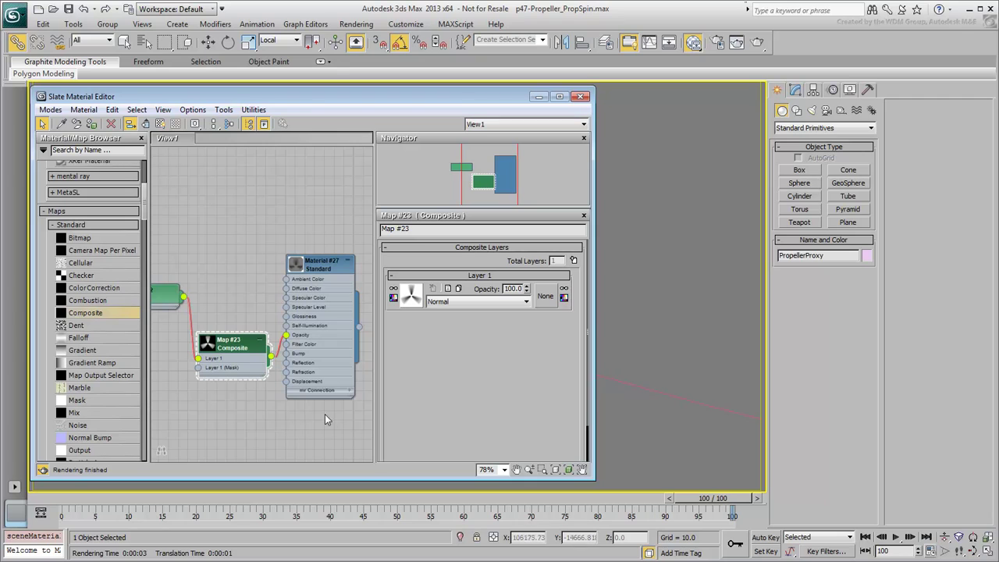
Add Layer 2 fed by Gradient Ramp Map #24 with Addition blending
{"action": "left_click", "coordinate": [573, 260]}
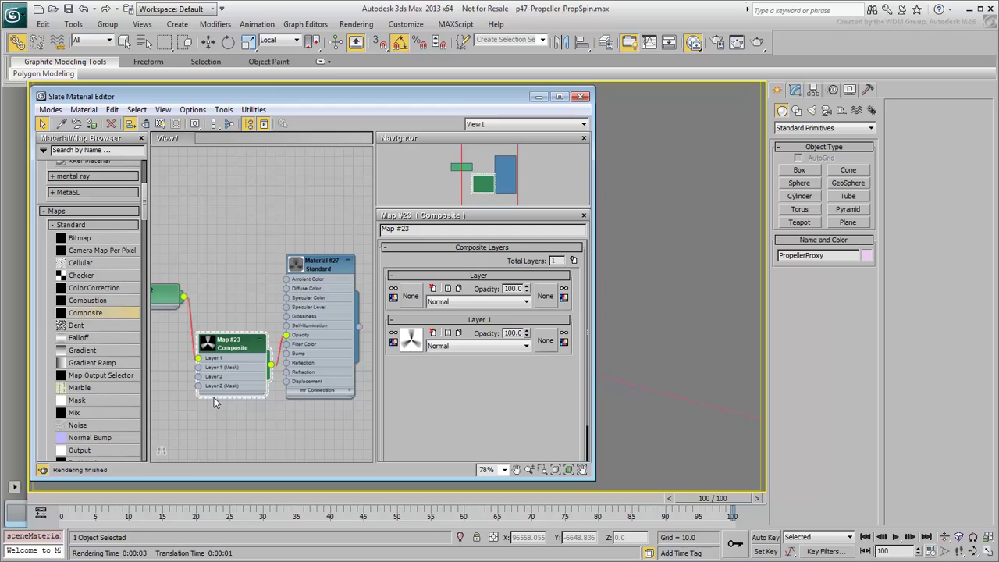
{"action": "middle_click_drag", "start_coordinate": [214, 397], "coordinate": [281, 345]}
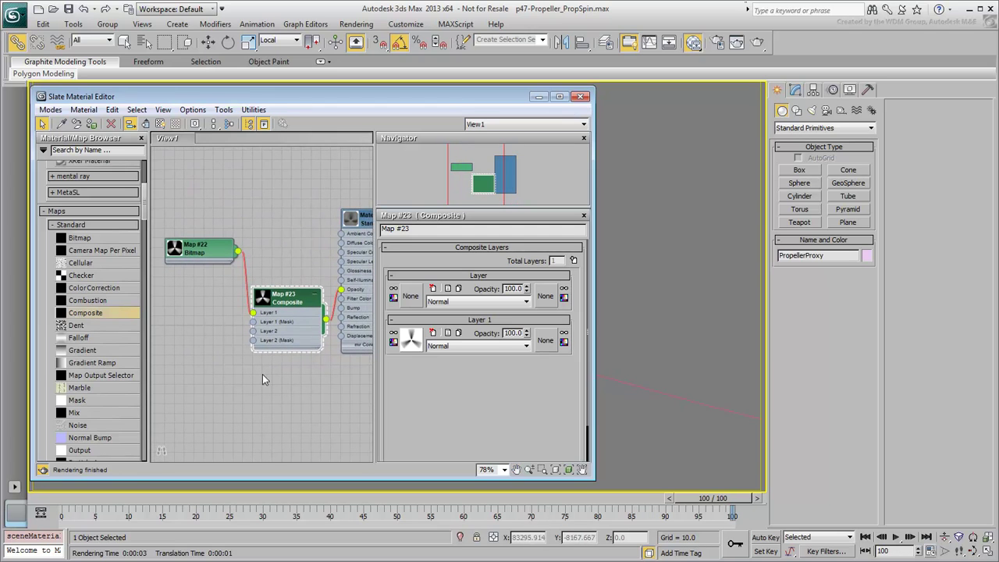
{"action": "left_click_drag", "start_coordinate": [232, 338], "coordinate": [222, 354]}
{"action": "mouse_move", "coordinate": [233, 361]}
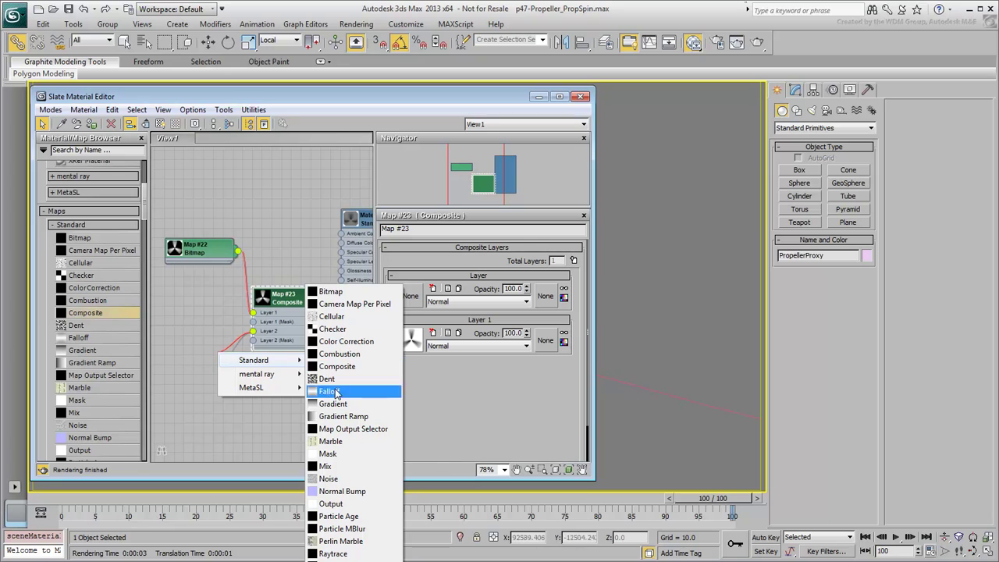
{"action": "left_click", "coordinate": [342, 416]}
{"action": "left_click_drag", "start_coordinate": [242, 371], "coordinate": [213, 352]}
{"action": "middle_click_drag", "start_coordinate": [286, 332], "coordinate": [245, 337]}
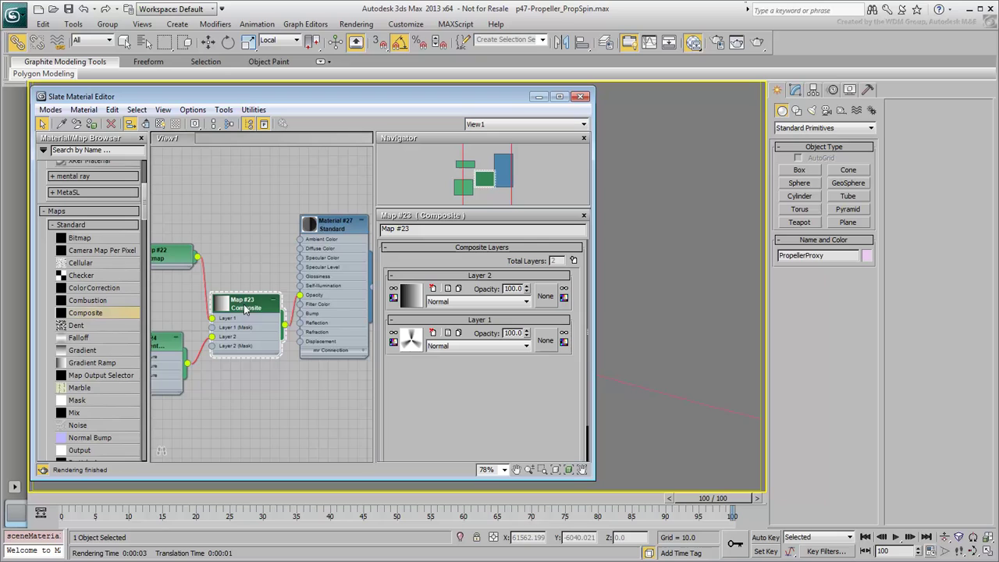
{"action": "left_click", "coordinate": [480, 303]}
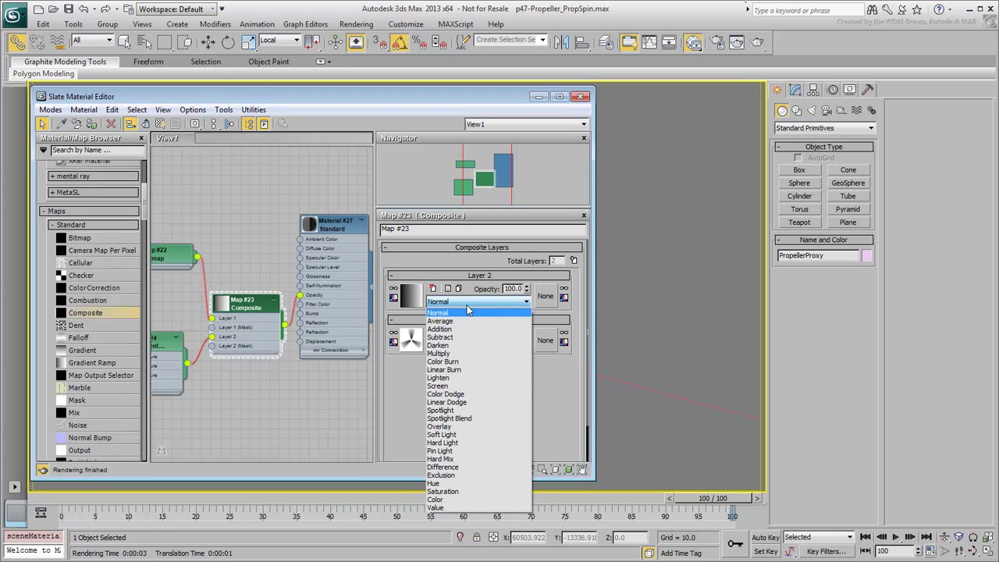
{"action": "left_click", "coordinate": [447, 334]}
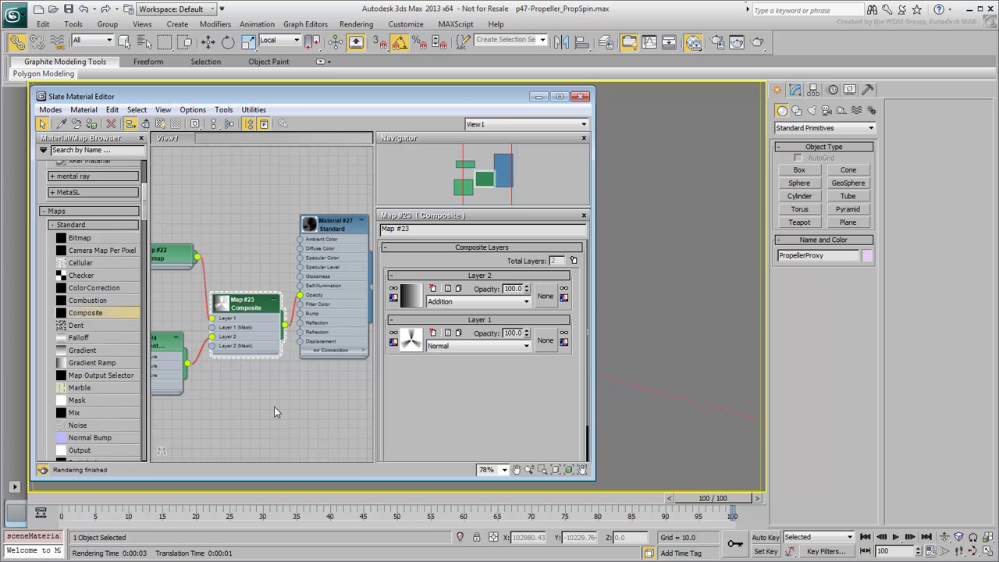
Show Gradient Ramp Map #24's parameters and a large gradient preview
{"action": "middle_click_drag", "start_coordinate": [225, 386], "coordinate": [278, 373]}
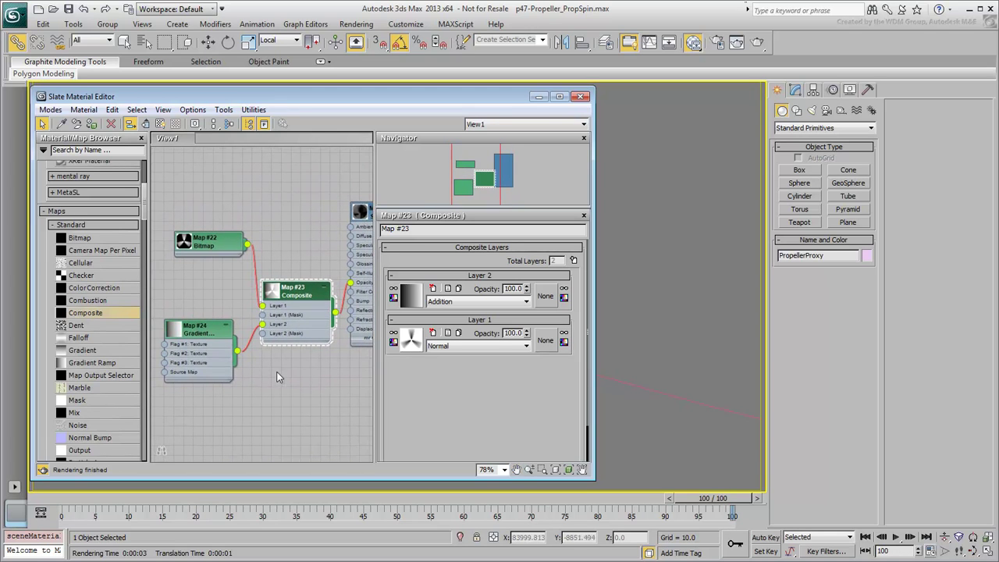
{"action": "double_click", "coordinate": [209, 336]}
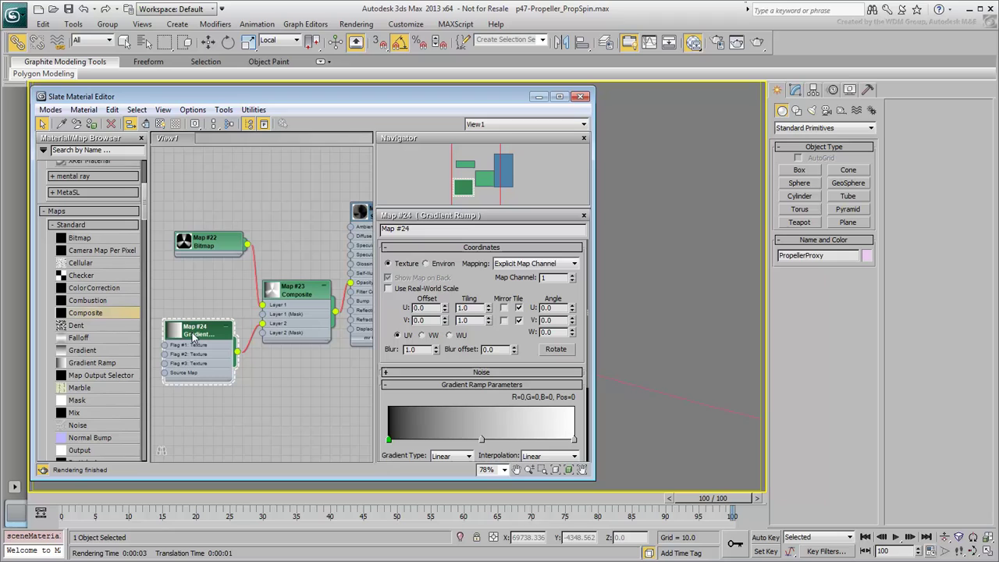
{"action": "double_click", "coordinate": [176, 331]}
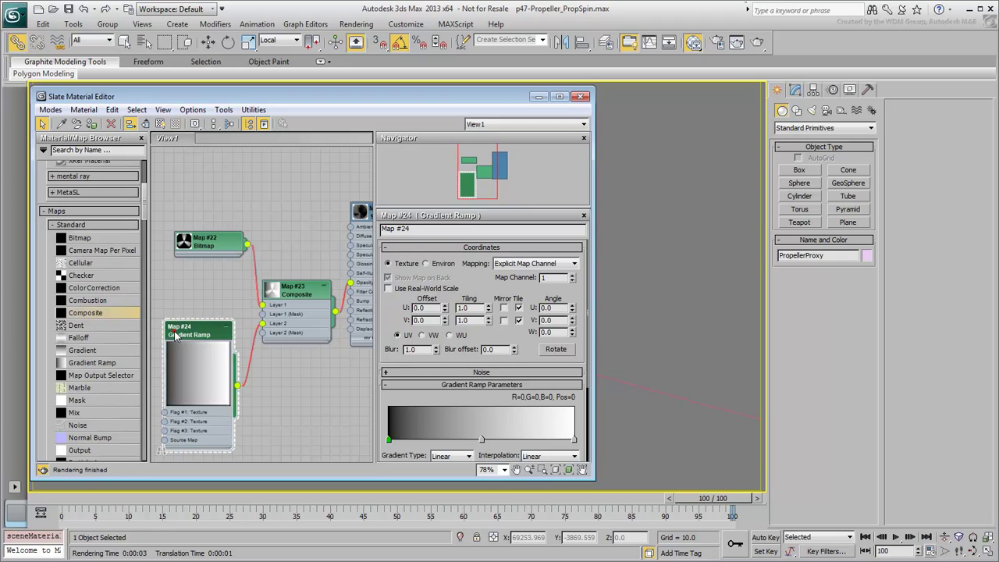
Enlarge the Composite preview, set Gradient Ramp Map #24 to Radial and make its position-100 flag black
{"action": "double_click", "coordinate": [270, 291]}
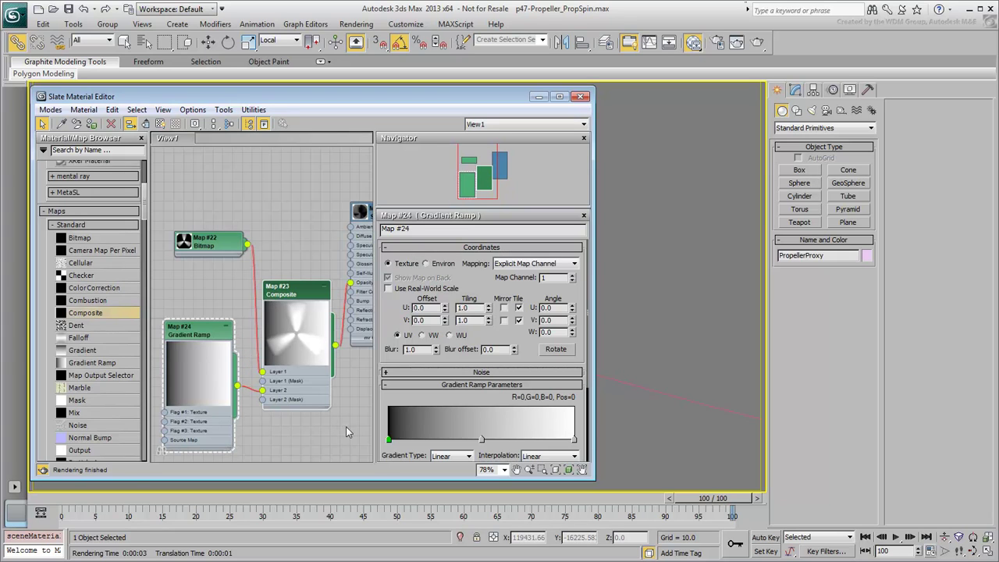
{"action": "middle_click_drag", "start_coordinate": [335, 434], "coordinate": [327, 426]}
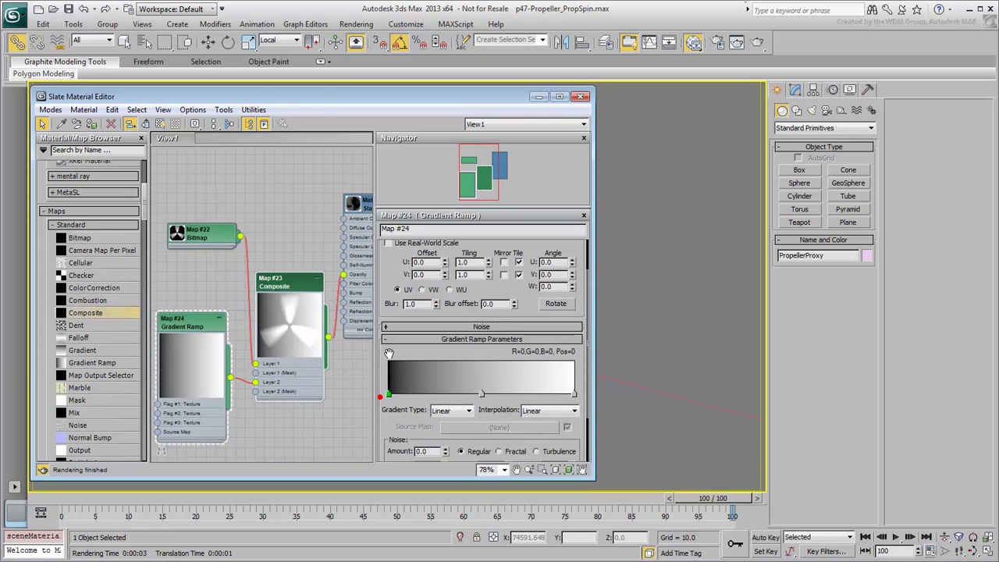
{"action": "scroll", "coordinate": [435, 362], "scroll_direction": "down", "scroll_amount": 3}
{"action": "left_click", "coordinate": [466, 381]}
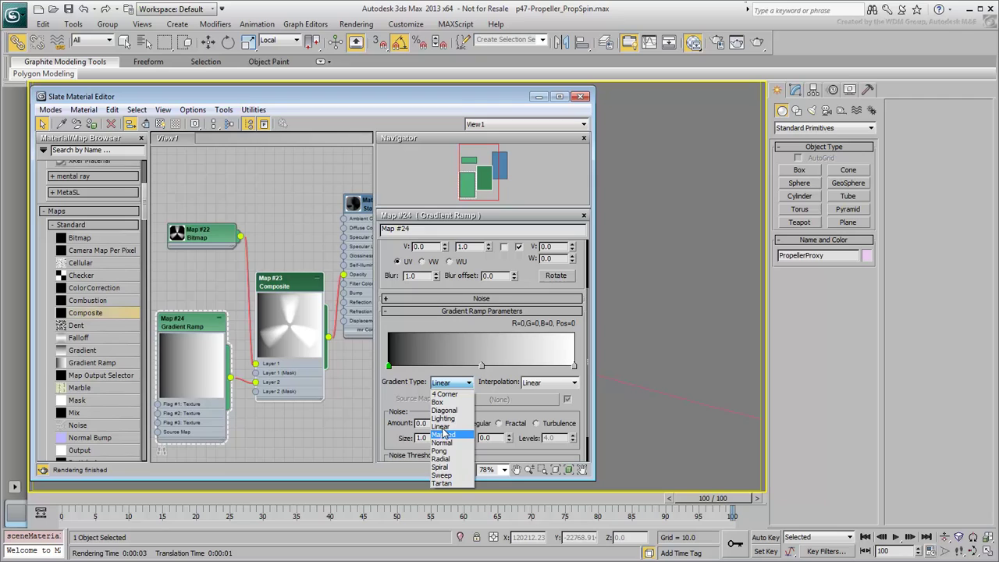
{"action": "left_click", "coordinate": [448, 458]}
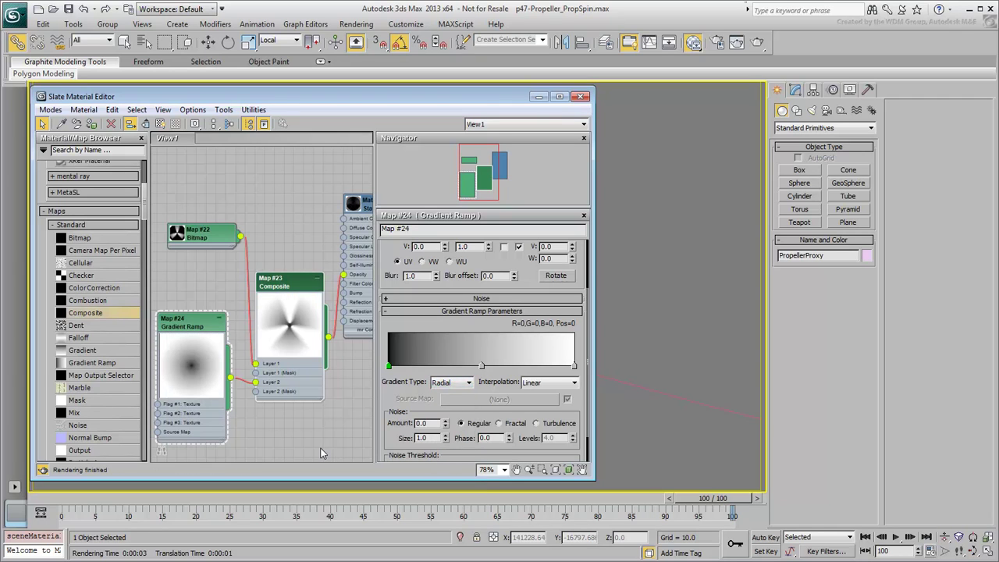
{"action": "double_click", "coordinate": [575, 366]}
{"action": "left_click_drag", "start_coordinate": [360, 153], "coordinate": [359, 79]}
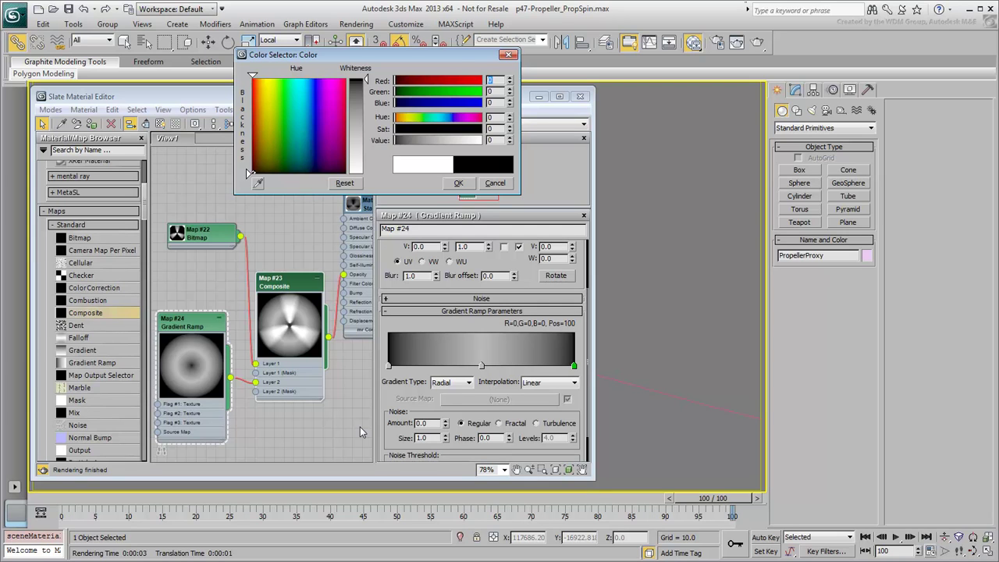
Add a black flag near position 95 and a grey flag near position 90 to Map #24's gradient
{"action": "left_click", "coordinate": [561, 364]}
{"action": "left_click_drag", "start_coordinate": [563, 367], "coordinate": [564, 369]}
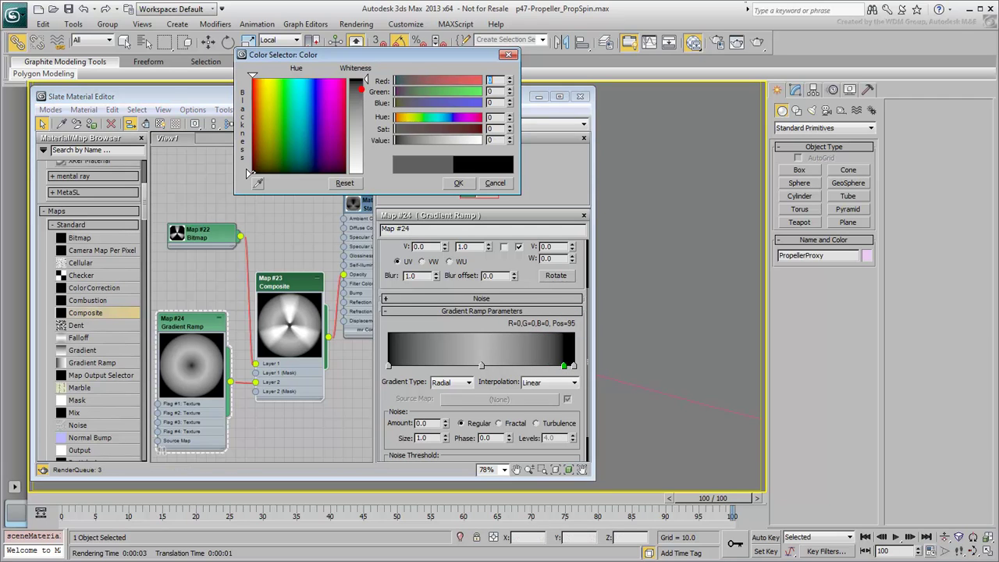
{"action": "left_click_drag", "start_coordinate": [367, 91], "coordinate": [367, 78]}
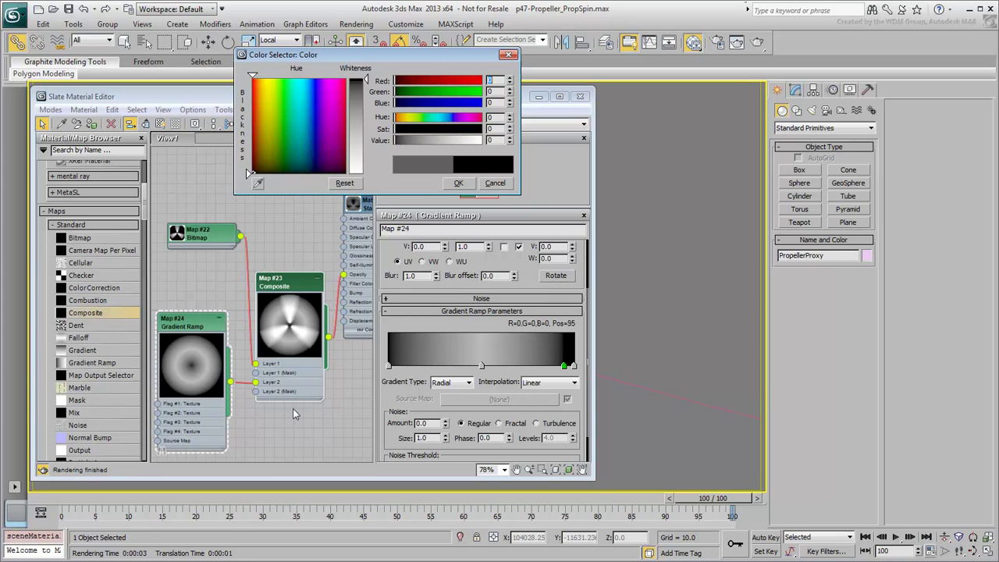
{"action": "left_click", "coordinate": [555, 366]}
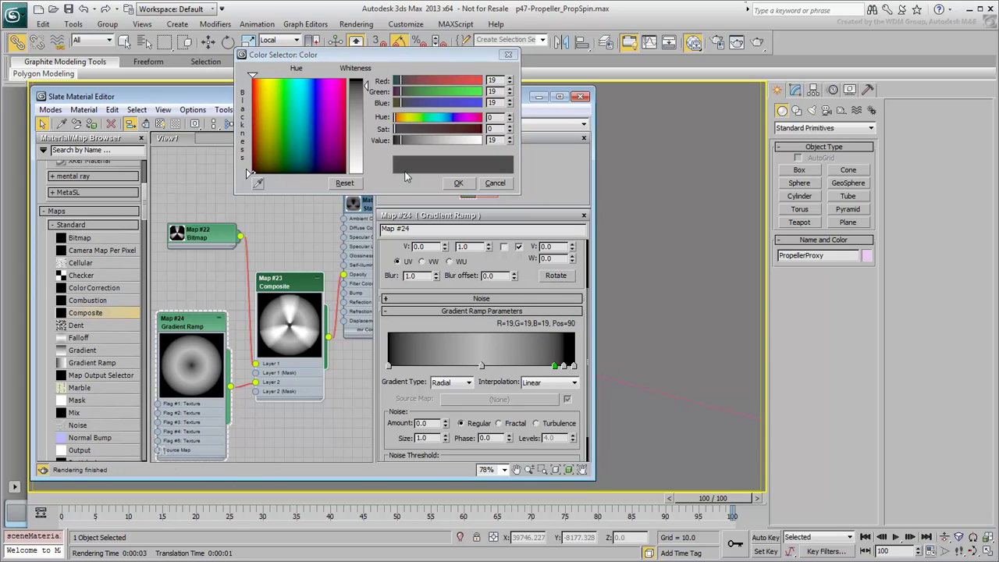
{"action": "left_click_drag", "start_coordinate": [367, 86], "coordinate": [367, 126]}
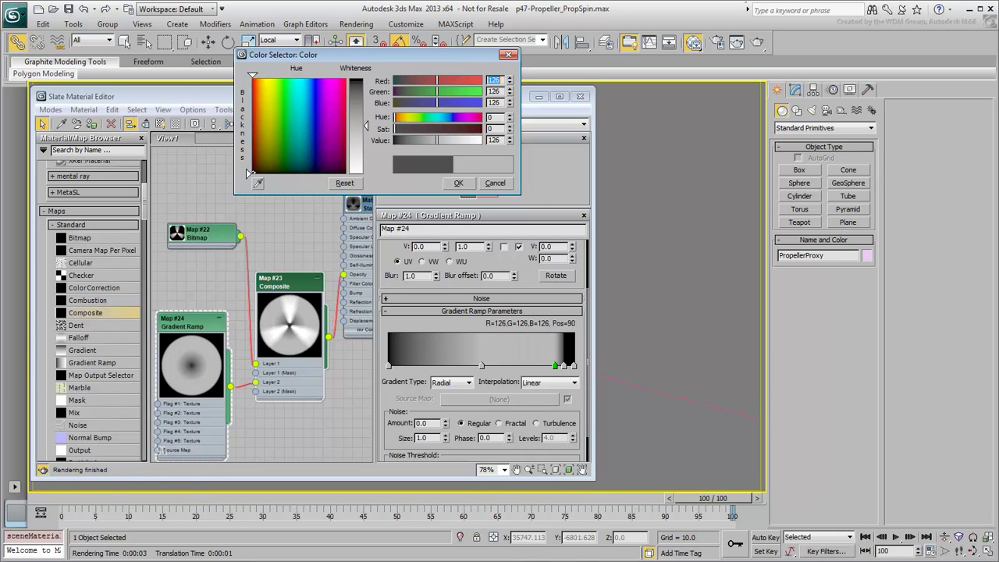
{"action": "left_click_drag", "start_coordinate": [367, 126], "coordinate": [367, 128]}
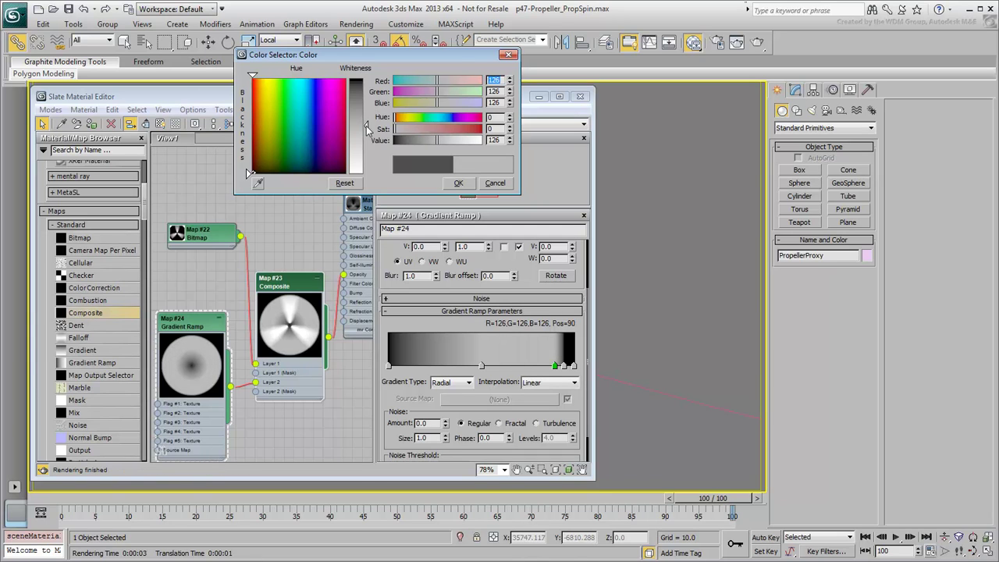
{"action": "left_click", "coordinate": [509, 137]}
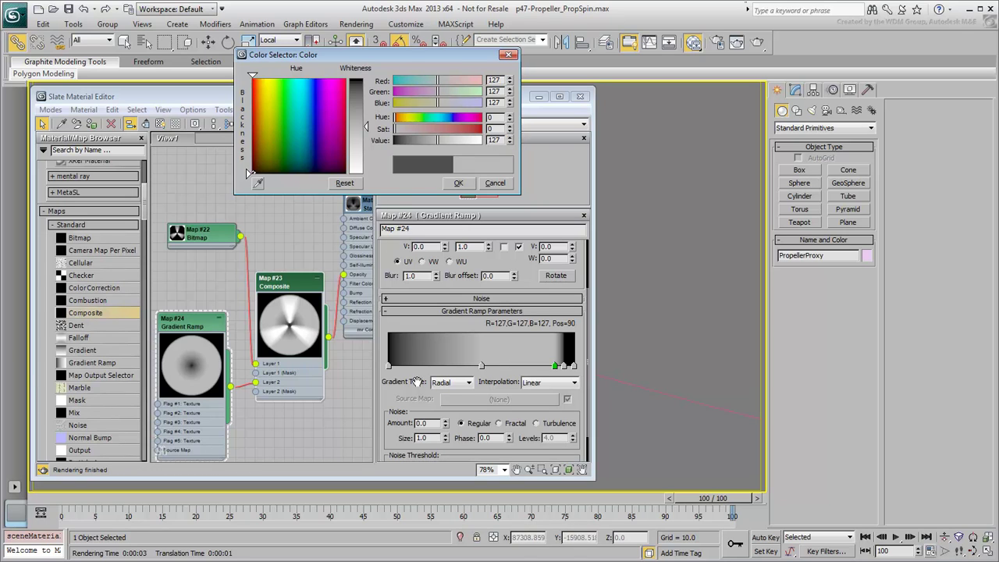
Move the middle flag to about position 80 at grey 86 and lighten the position-0 flag to grey 37
{"action": "left_click_drag", "start_coordinate": [482, 366], "coordinate": [537, 367]}
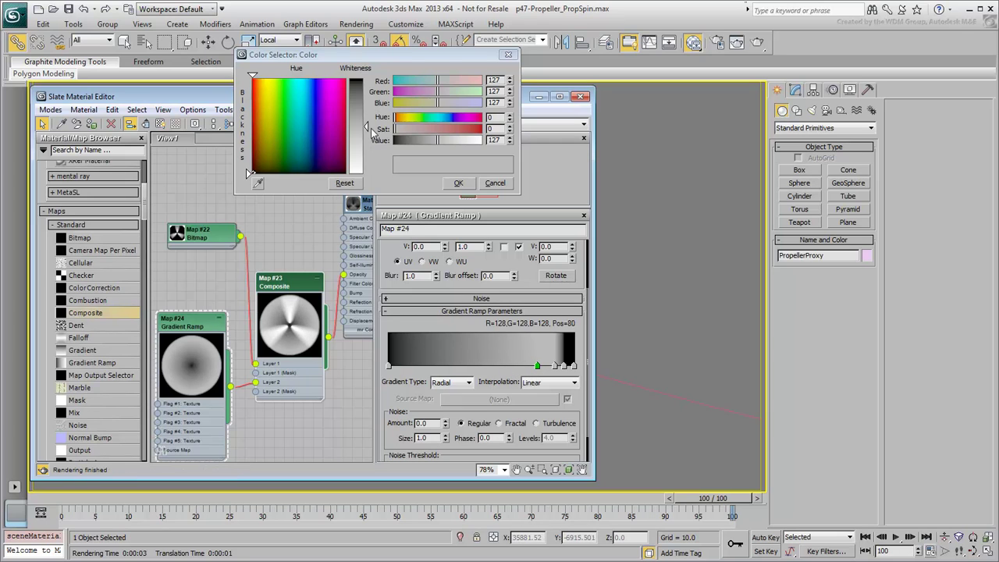
{"action": "left_click_drag", "start_coordinate": [371, 133], "coordinate": [367, 115]}
{"action": "left_click", "coordinate": [510, 137]}
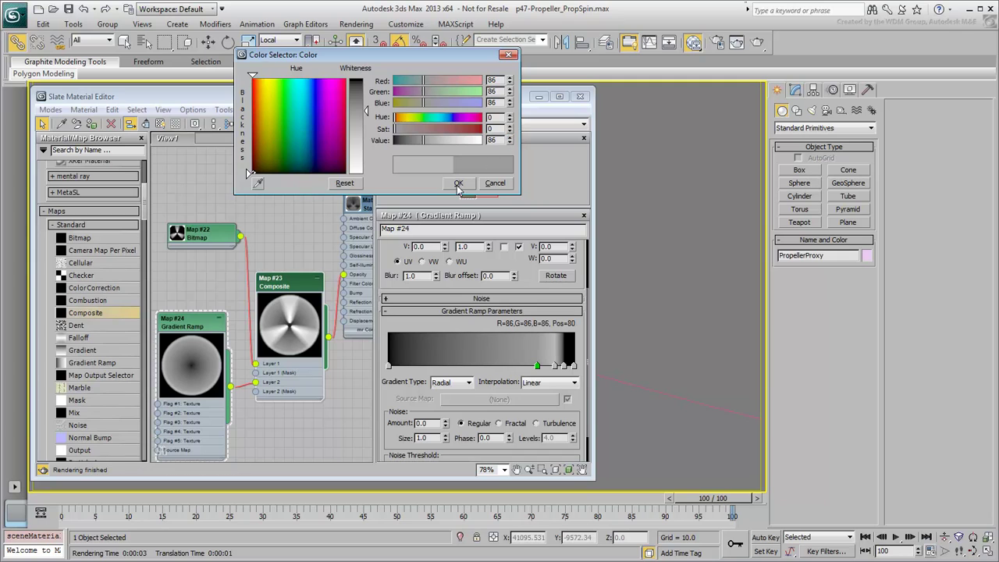
{"action": "left_click", "coordinate": [389, 365]}
{"action": "left_click_drag", "start_coordinate": [365, 80], "coordinate": [374, 97]}
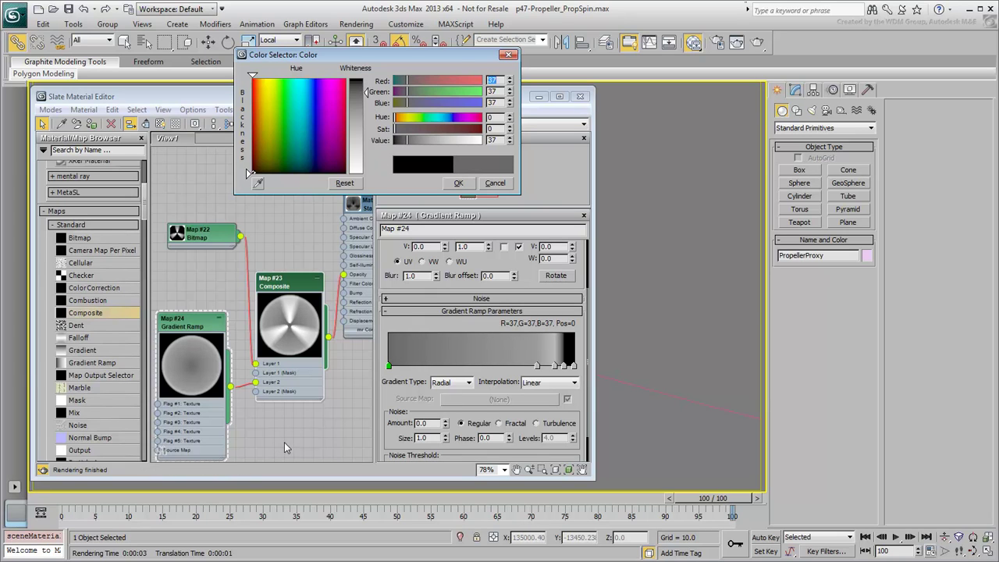
Confirm the dark grey colour and render a test frame of the flying P-47
{"action": "left_click", "coordinate": [459, 184]}
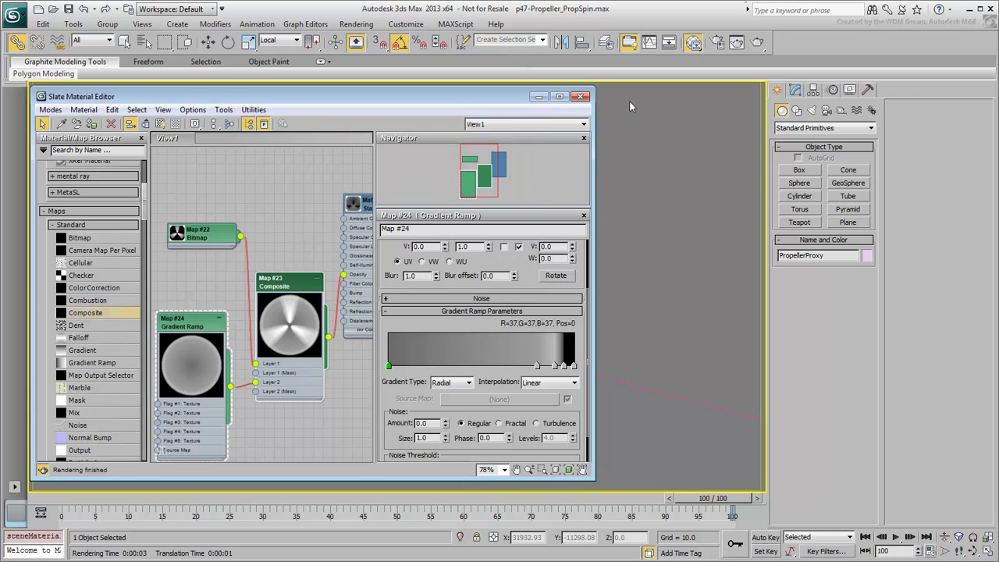
{"action": "left_click", "coordinate": [758, 42]}
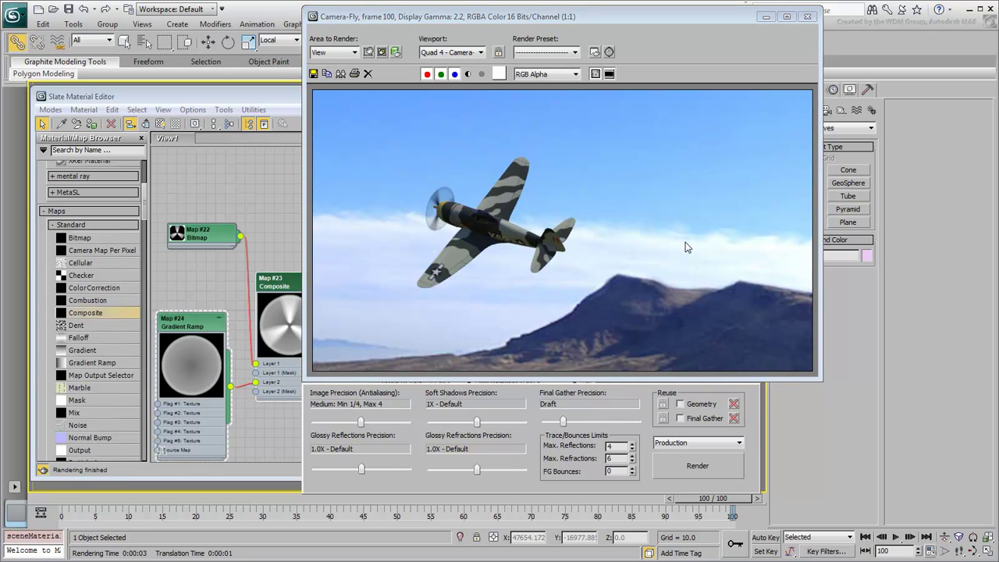
{"action": "left_click", "coordinate": [810, 17]}
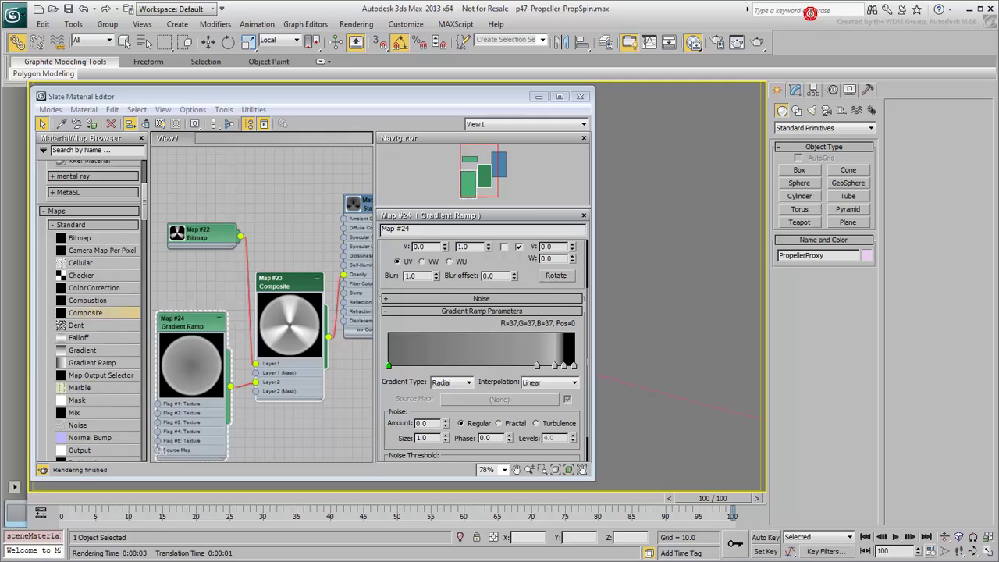
Set Composite Map #23's Layer 2 opacity to 50.0 and re-render to check the result
{"action": "double_click", "coordinate": [285, 286]}
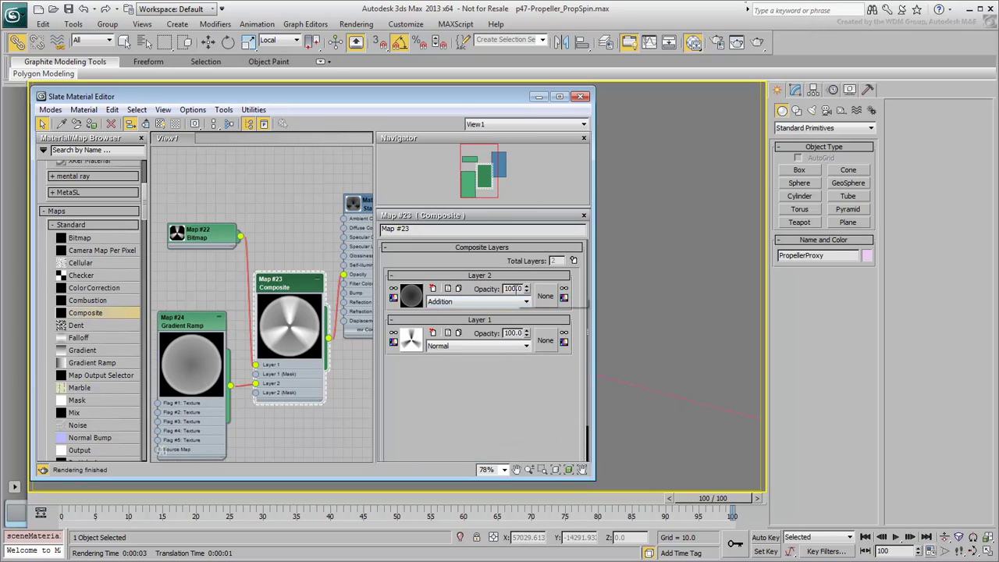
{"action": "double_click", "coordinate": [515, 289]}
{"action": "type", "text": "50.0"}
{"action": "key", "text": "Return"}
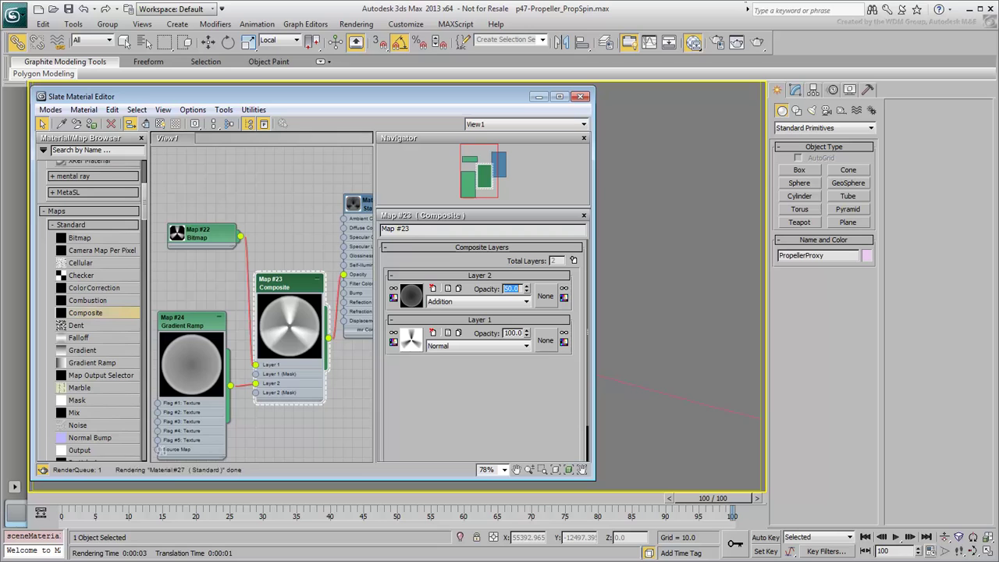
{"action": "left_click", "coordinate": [758, 43]}
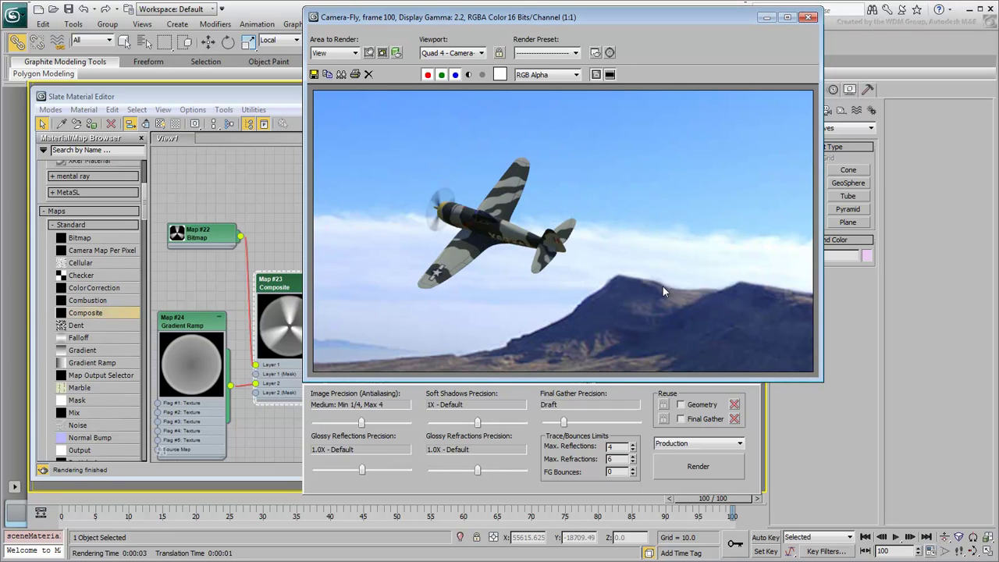
{"action": "left_click", "coordinate": [810, 17]}
Connect a new Gradient Ramp map (Map #25) to Material #27's Diffuse Color input
{"action": "left_click_drag", "start_coordinate": [215, 236], "coordinate": [205, 291]}
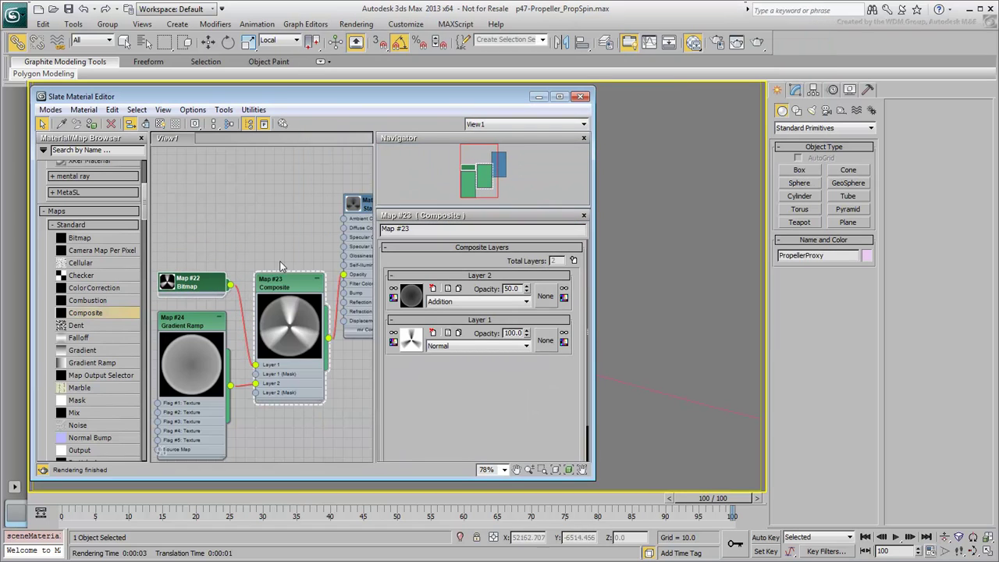
{"action": "left_click_drag", "start_coordinate": [318, 226], "coordinate": [282, 200]}
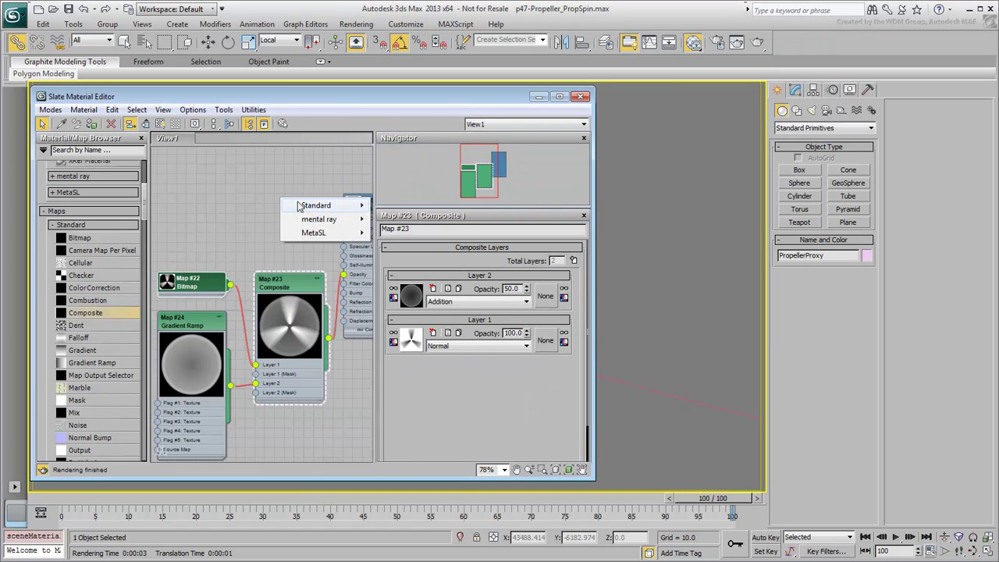
{"action": "mouse_move", "coordinate": [300, 205]}
{"action": "left_click", "coordinate": [405, 331]}
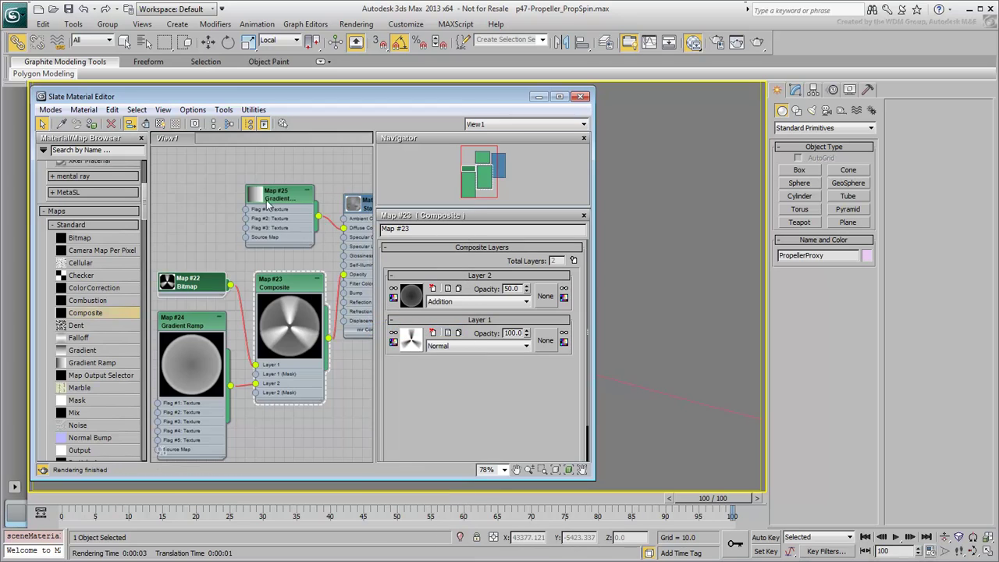
{"action": "left_click_drag", "start_coordinate": [304, 204], "coordinate": [223, 173]}
{"action": "double_click", "coordinate": [222, 171]}
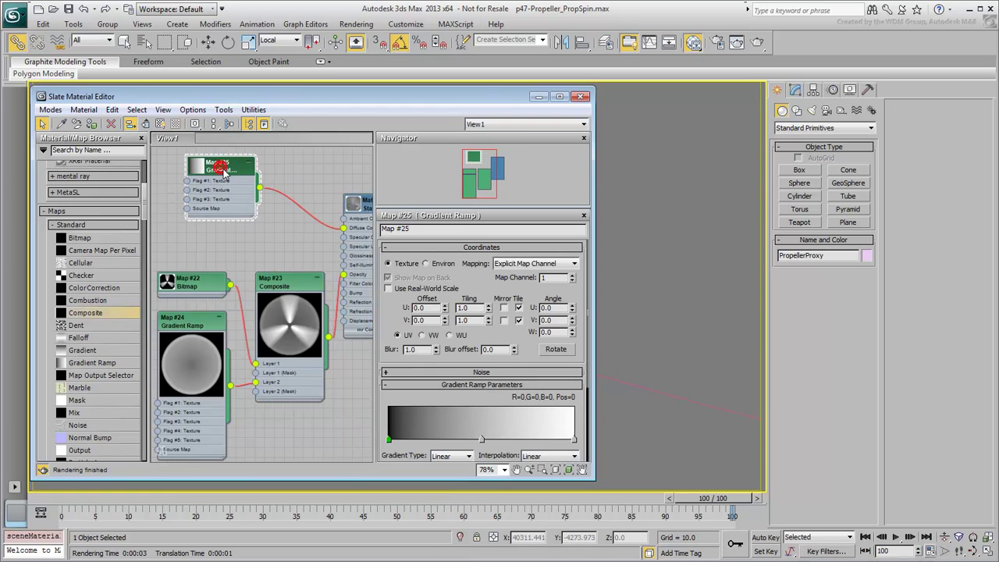
Make Map #25 radial with a dull dark red outer end
{"action": "scroll", "coordinate": [390, 349], "scroll_direction": "down", "scroll_amount": 5}
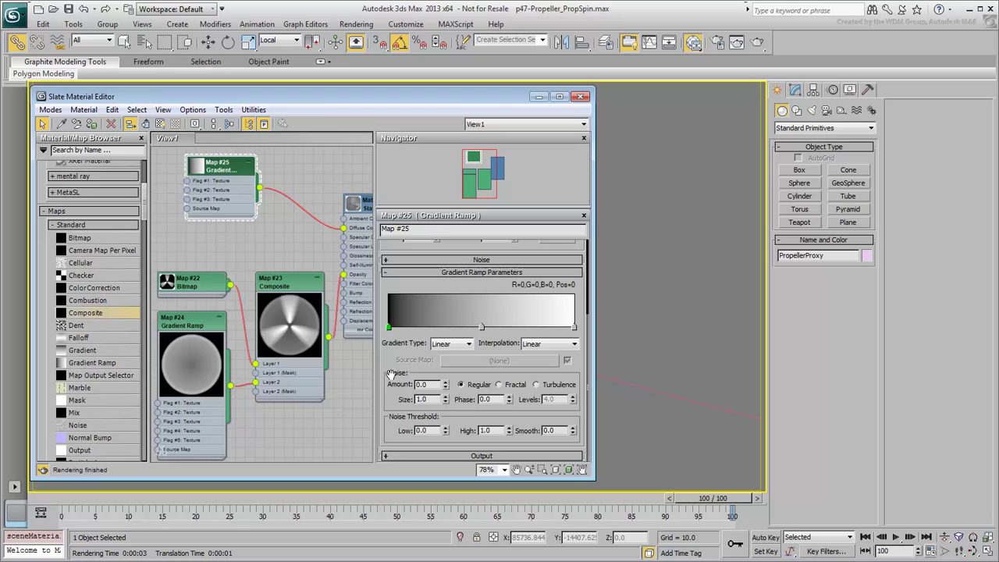
{"action": "left_click", "coordinate": [451, 343]}
{"action": "left_click", "coordinate": [441, 420]}
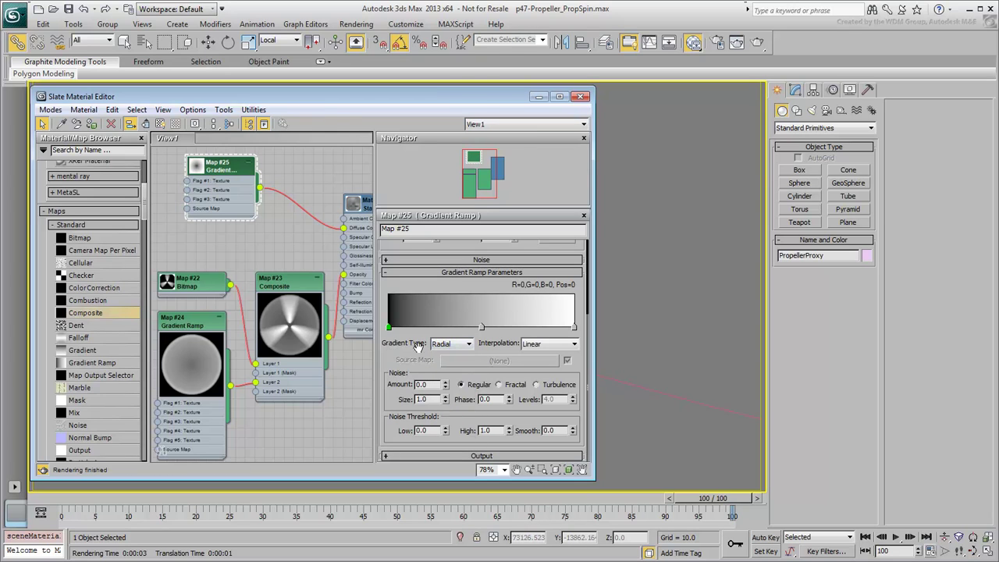
{"action": "double_click", "coordinate": [575, 327]}
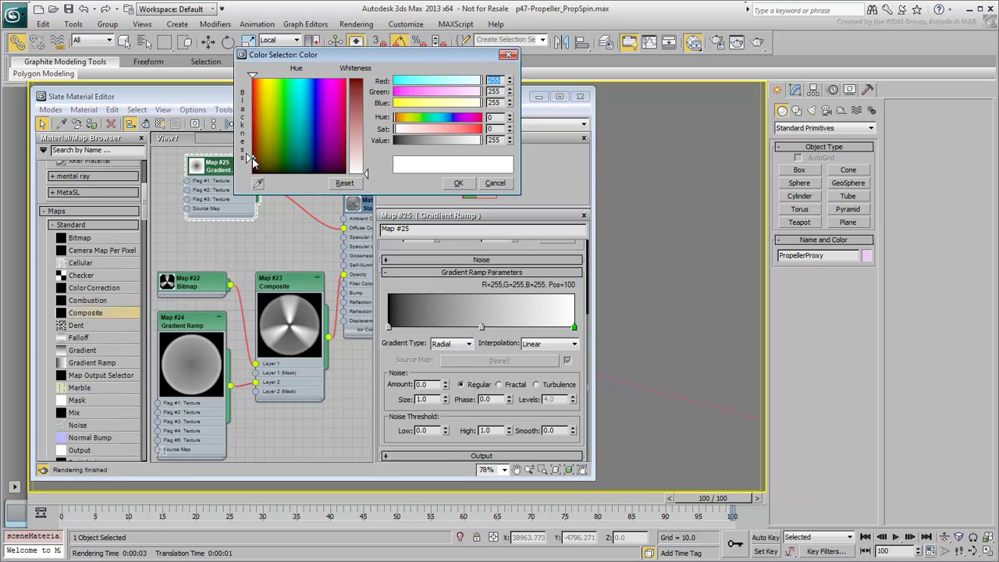
{"action": "left_click", "coordinate": [250, 158]}
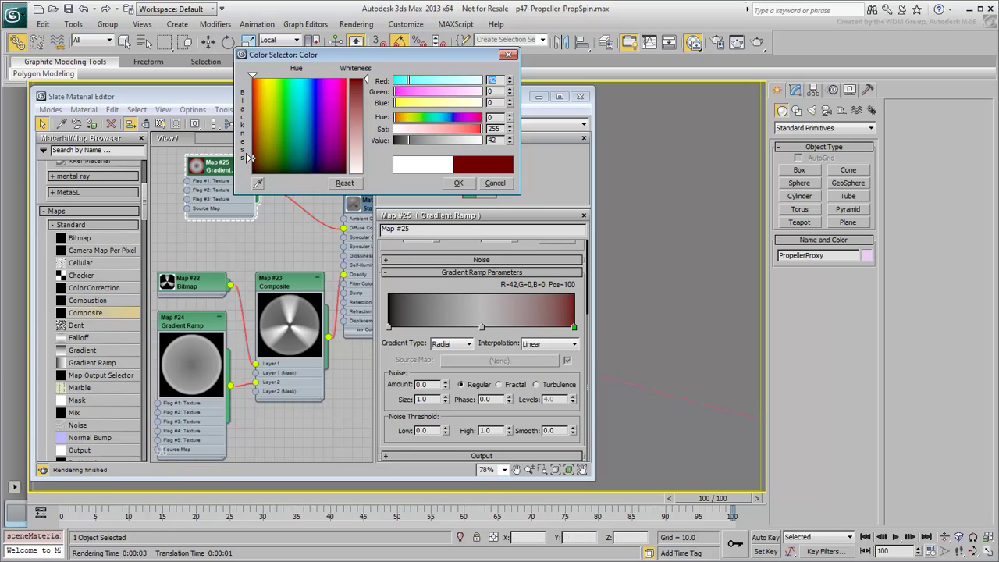
{"action": "left_click_drag", "start_coordinate": [250, 158], "coordinate": [345, 163]}
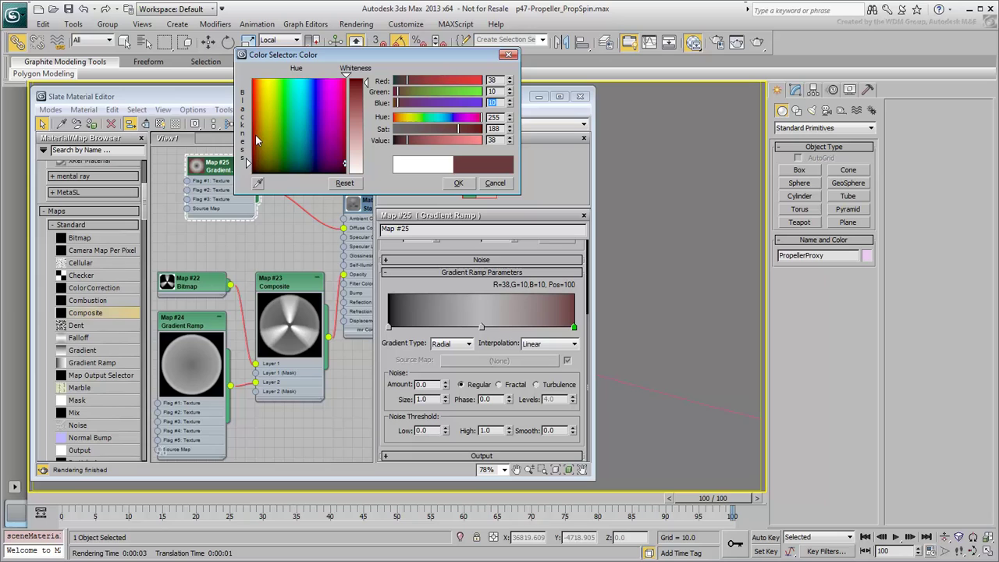
Add a pale grey flag (159, 153, 153) at about position 82
{"action": "left_click", "coordinate": [551, 326]}
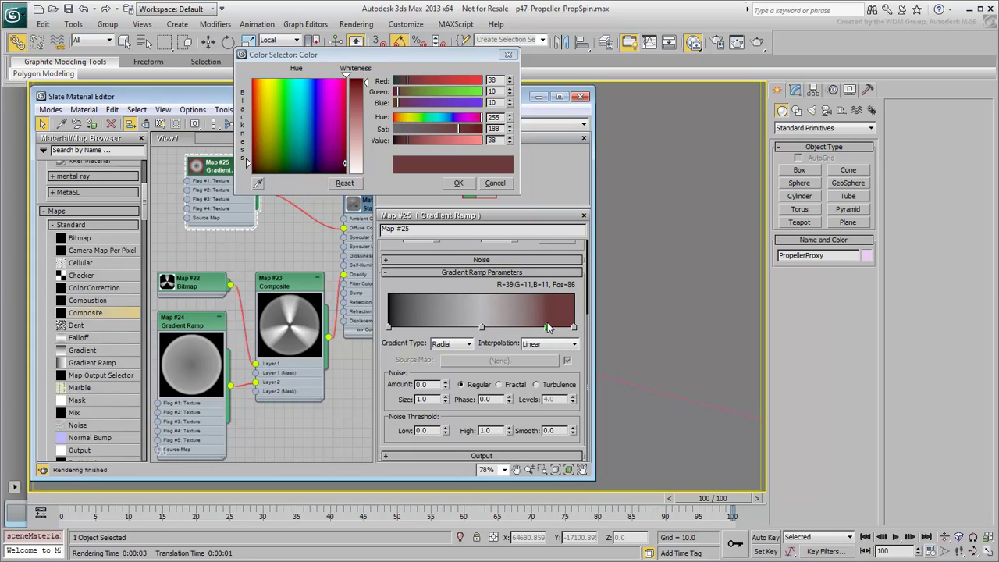
{"action": "mouse_move", "coordinate": [548, 328]}
{"action": "left_mouse_down"}
{"action": "mouse_move", "coordinate": [515, 328]}
{"action": "mouse_move", "coordinate": [532, 328]}
{"action": "left_mouse_up"}
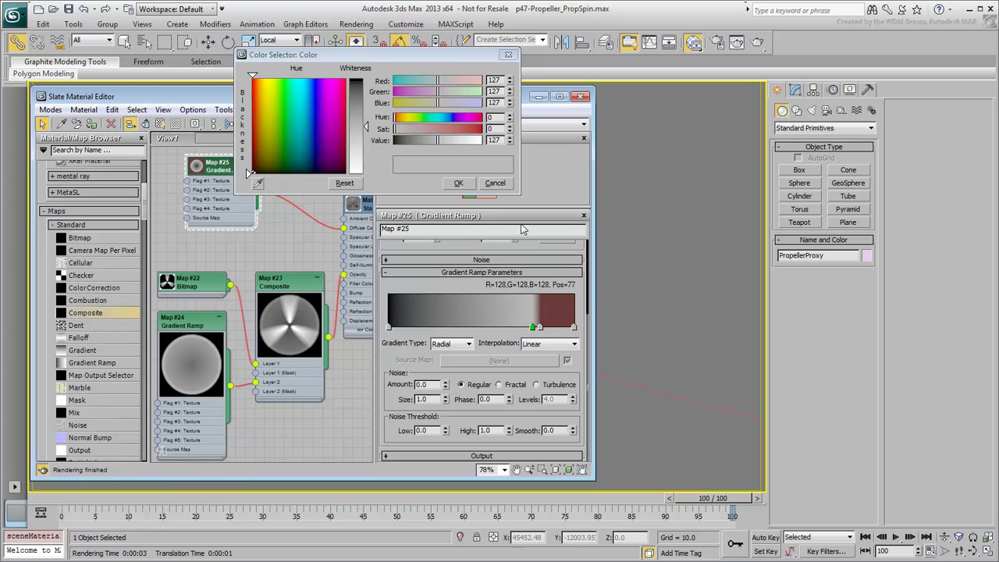
{"action": "double_click", "coordinate": [494, 81]}
{"action": "type", "text": "159"}
{"action": "key", "text": "Tab"}
{"action": "type", "text": "153"}
{"action": "key", "text": "Tab"}
{"action": "type", "text": "153"}
{"action": "key", "text": "Return"}
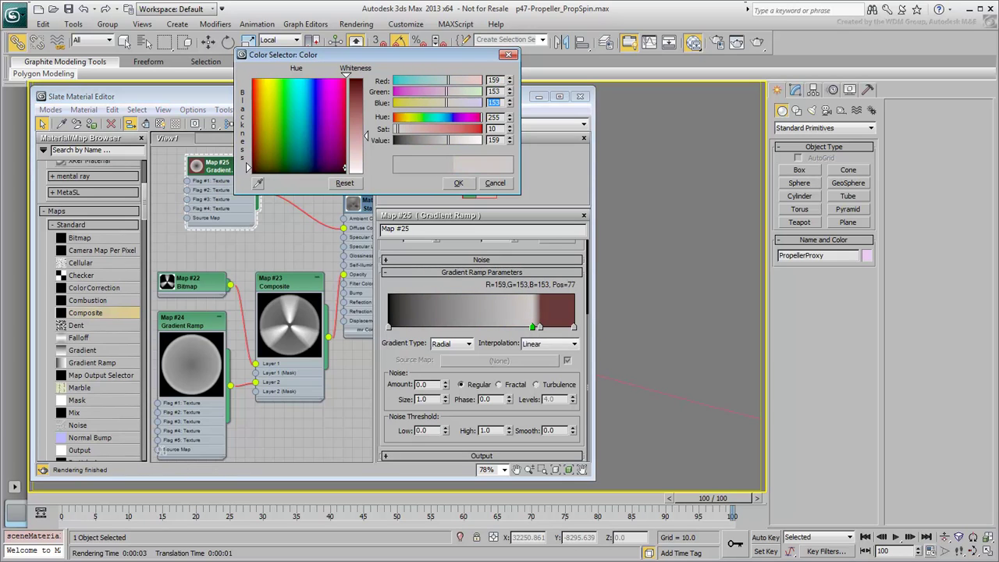
Add a dark grey 29 flag at position 66
{"action": "left_click_drag", "start_coordinate": [431, 326], "coordinate": [512, 326]}
{"action": "left_click_drag", "start_coordinate": [288, 158], "coordinate": [331, 172]}
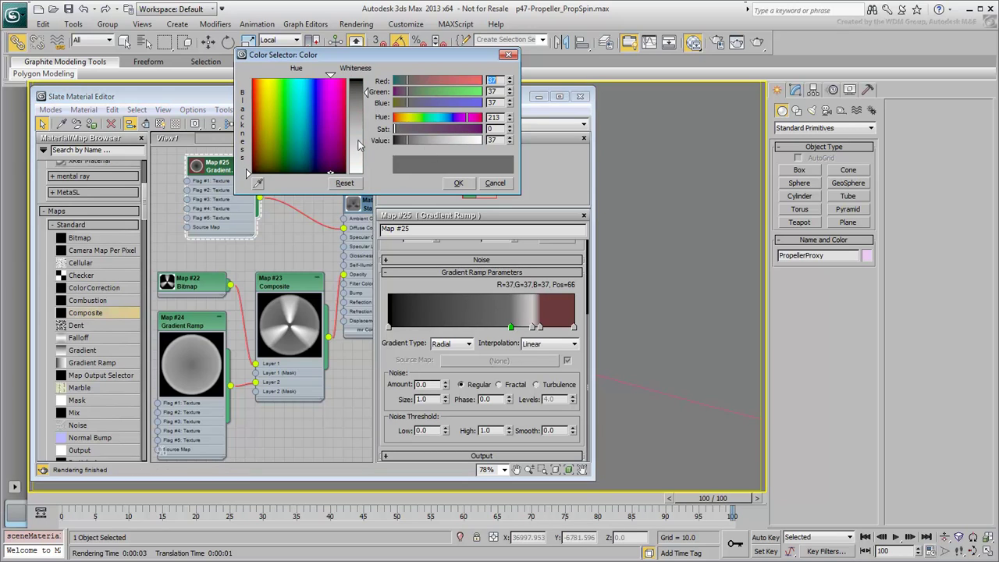
{"action": "left_click", "coordinate": [459, 184]}
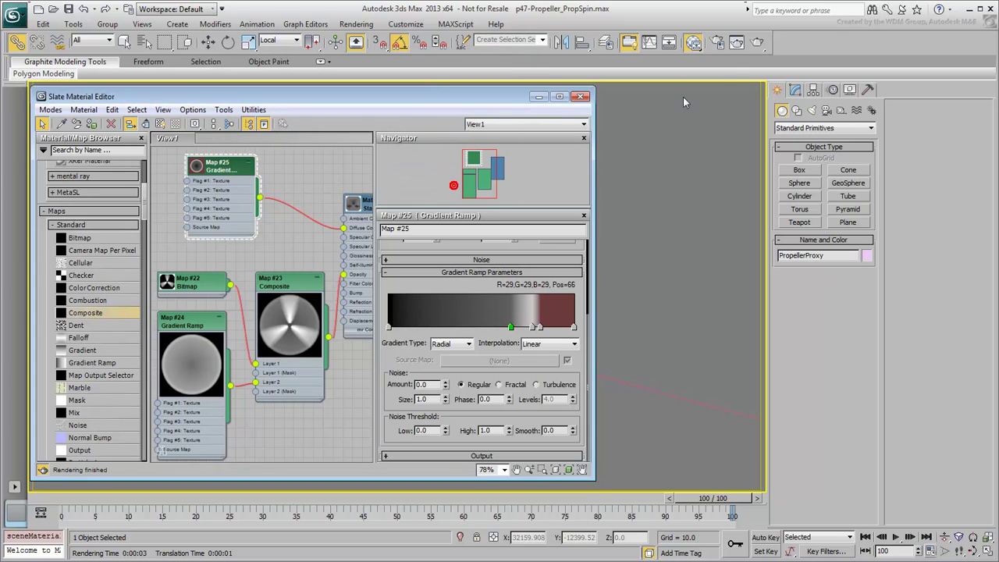
Render frame 100 of Camera-Fly, then move the time slider to frame 38
{"action": "left_click", "coordinate": [759, 44]}
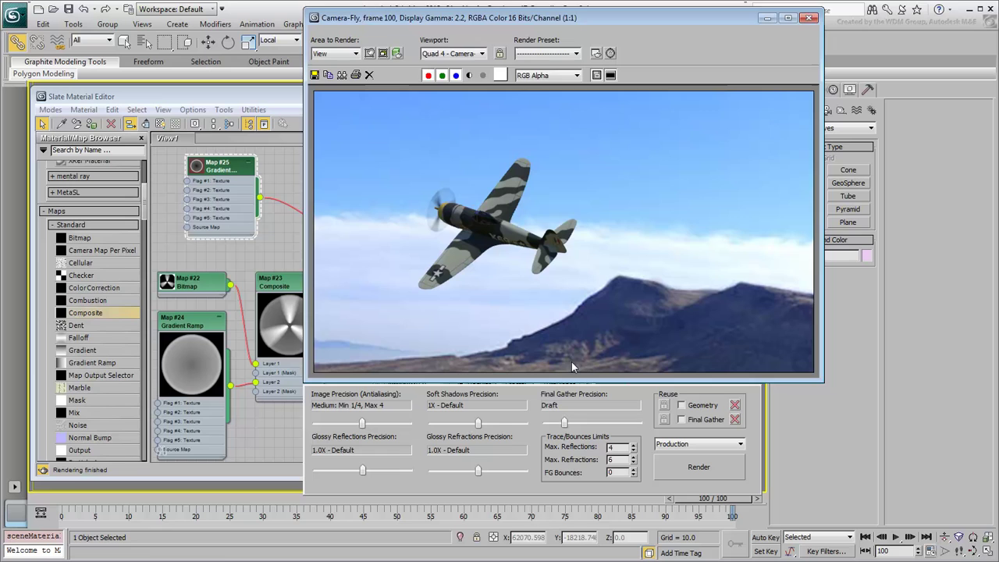
{"action": "left_click", "coordinate": [809, 17]}
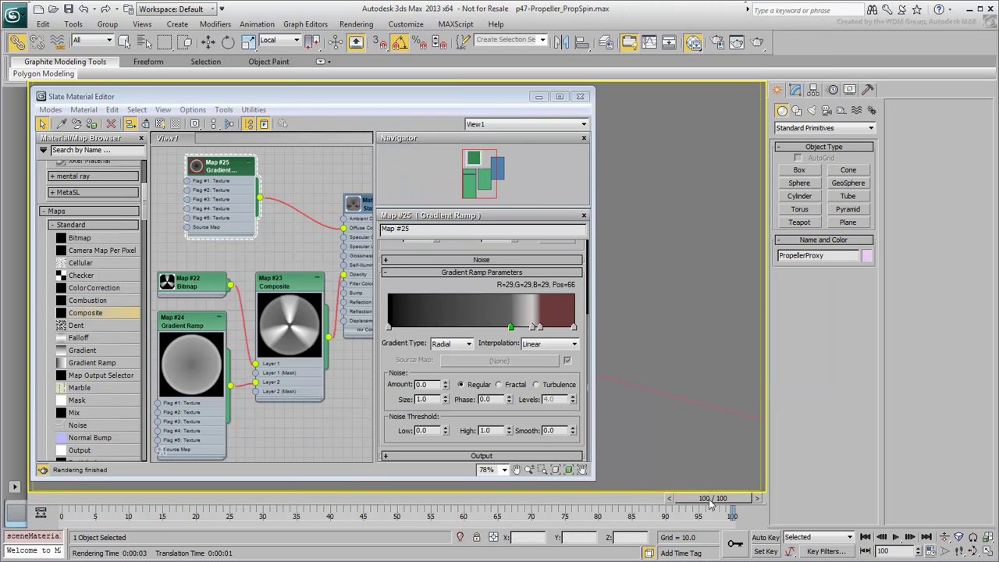
{"action": "left_click_drag", "start_coordinate": [732, 498], "coordinate": [316, 500]}
Render frame 38, then close the Slate Material Editor and clear the selection
{"action": "left_click", "coordinate": [758, 42]}
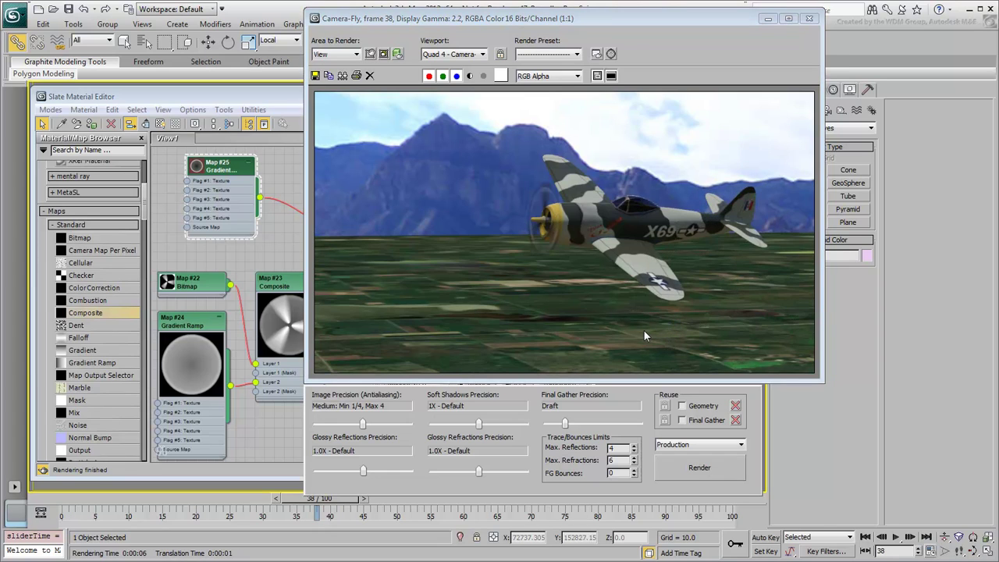
{"action": "left_click", "coordinate": [809, 17]}
{"action": "left_click", "coordinate": [580, 96]}
{"action": "left_click", "coordinate": [721, 238]}
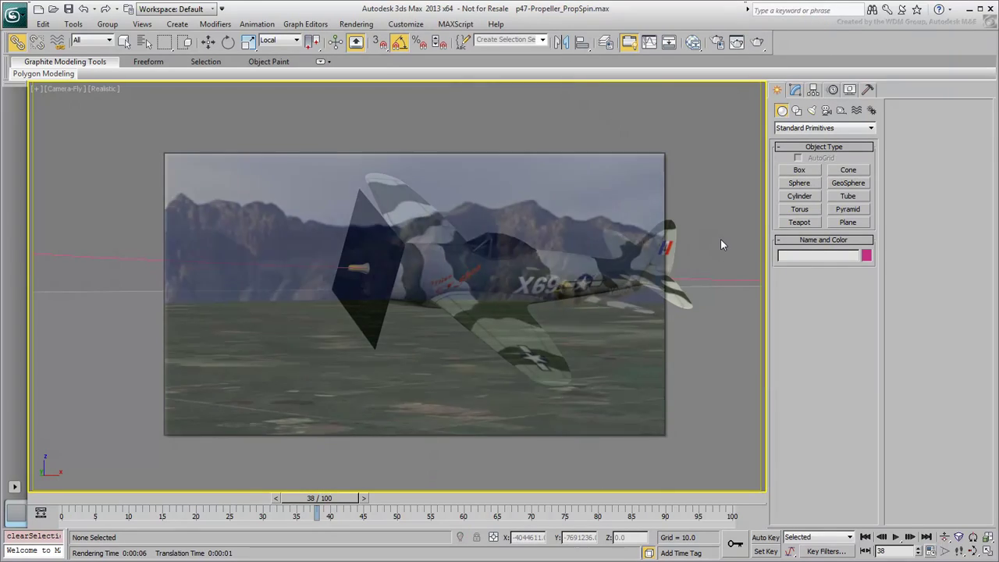